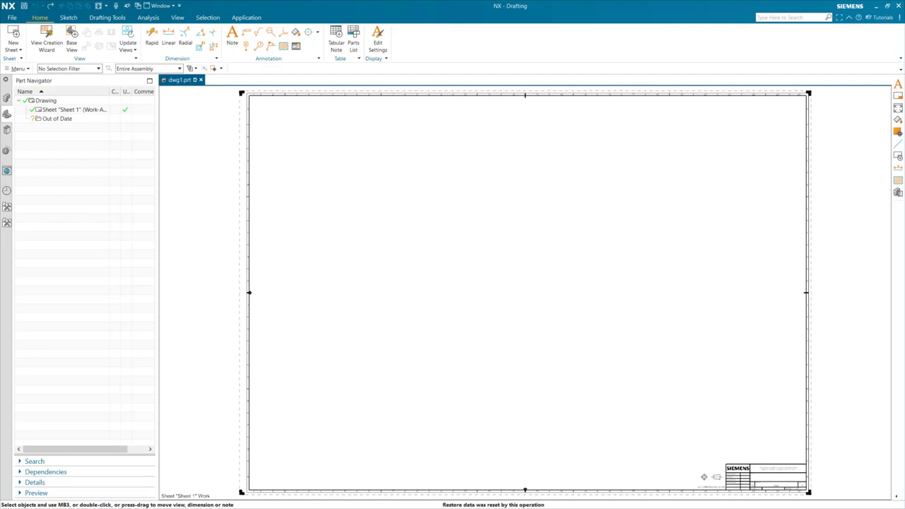
# - Zoom into the example drawing's title block, then fit the whole sheet back into view
pyautogui.click(107, 18)
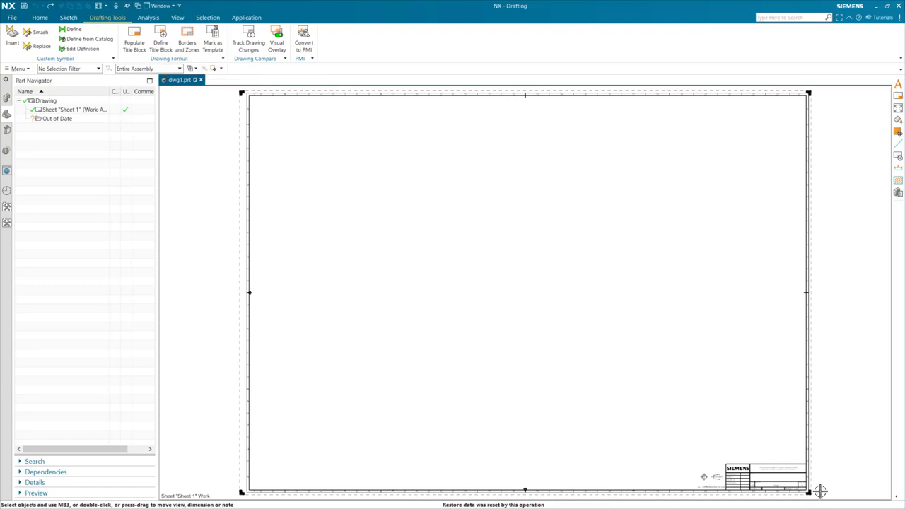
pyautogui.scroll(2, 812, 500)
pyautogui.scroll(2, 811, 499)
pyautogui.scroll(2, 812, 499)
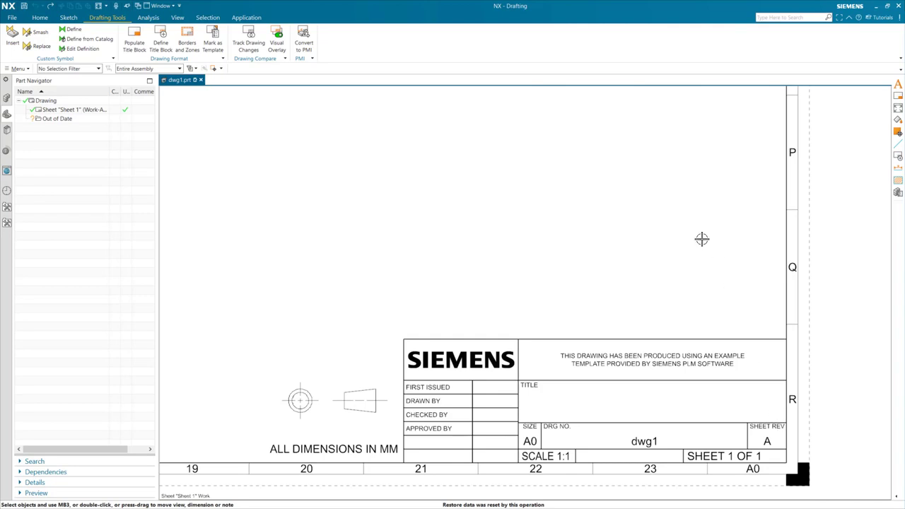
pyautogui.hotkey('ctrl', 'f')
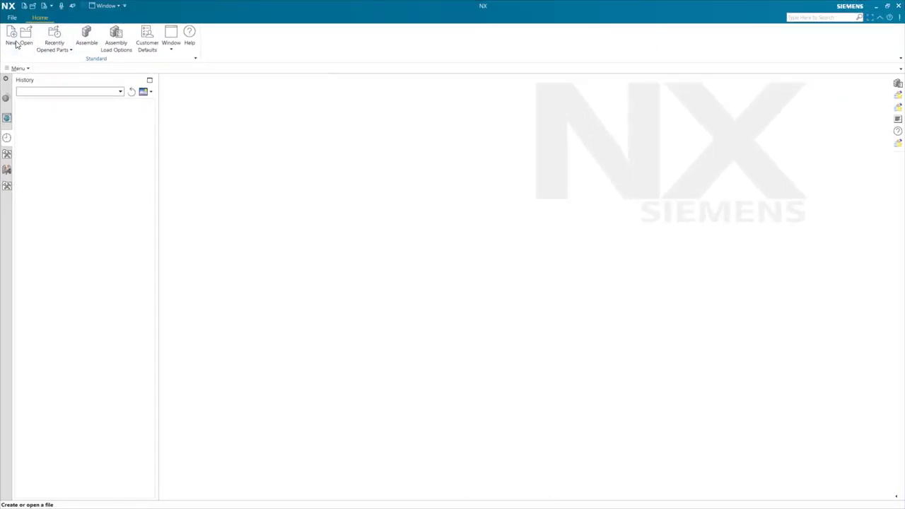
# - Create a new blank part in Drafting with an A0 sheet
pyautogui.click(18, 41)
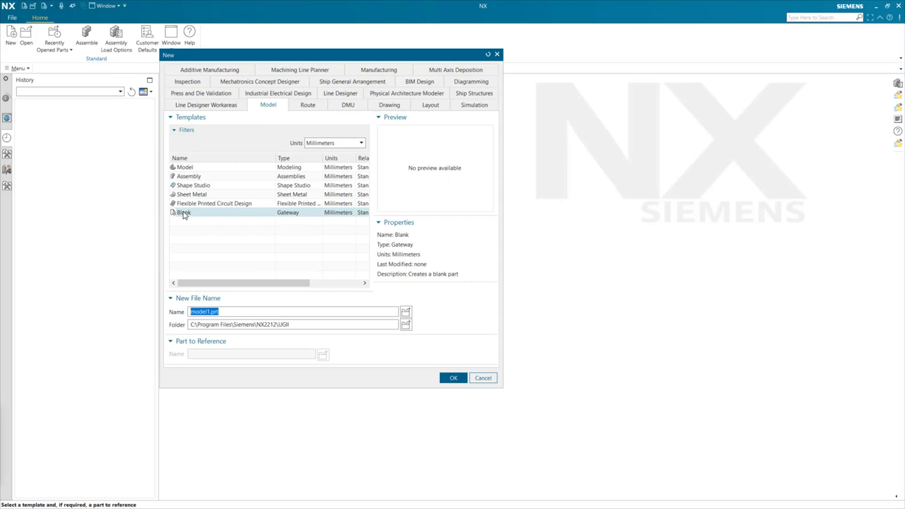
pyautogui.click(459, 381)
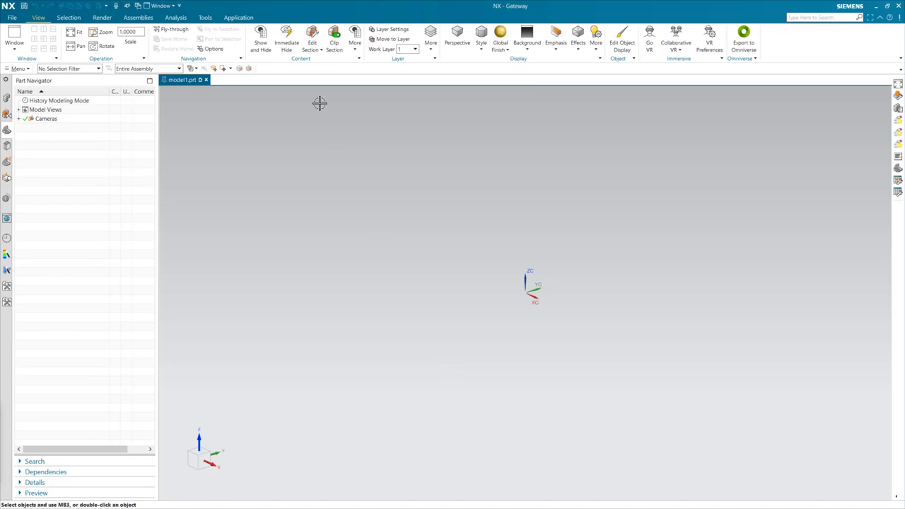
pyautogui.click(234, 17)
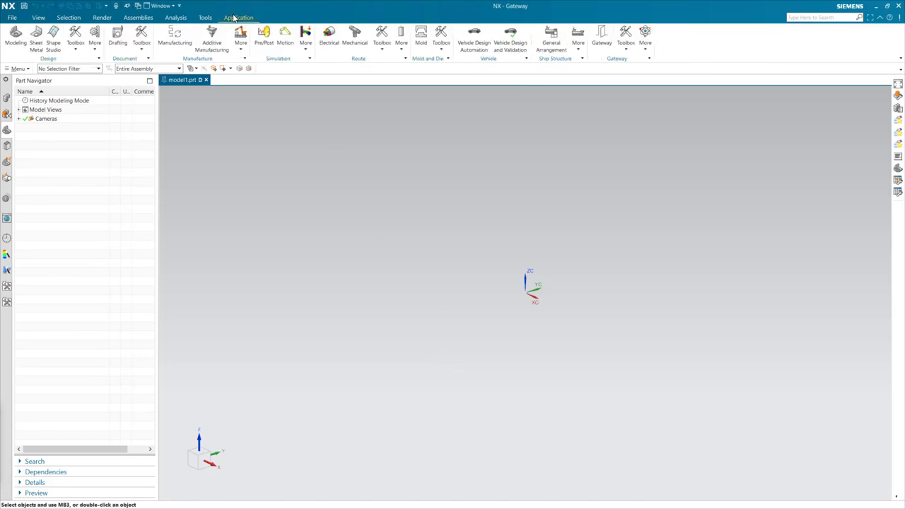
pyautogui.click(118, 35)
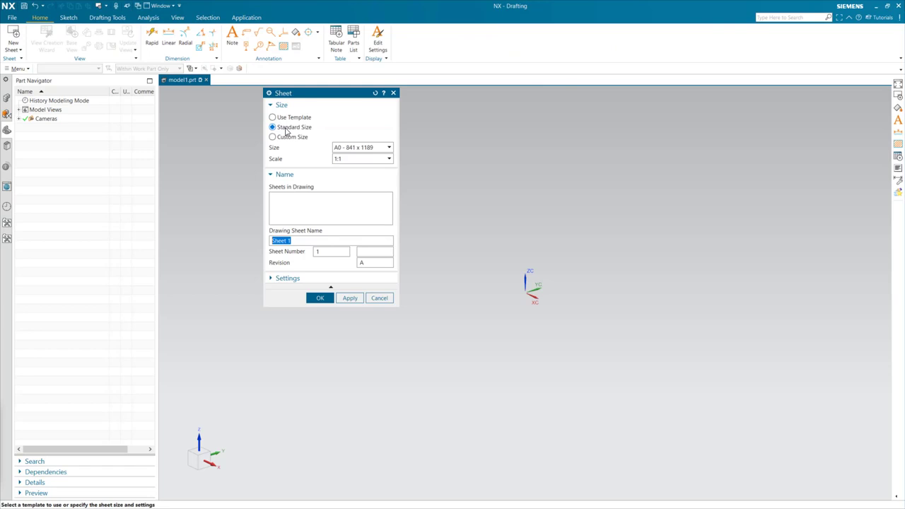
pyautogui.click(320, 299)
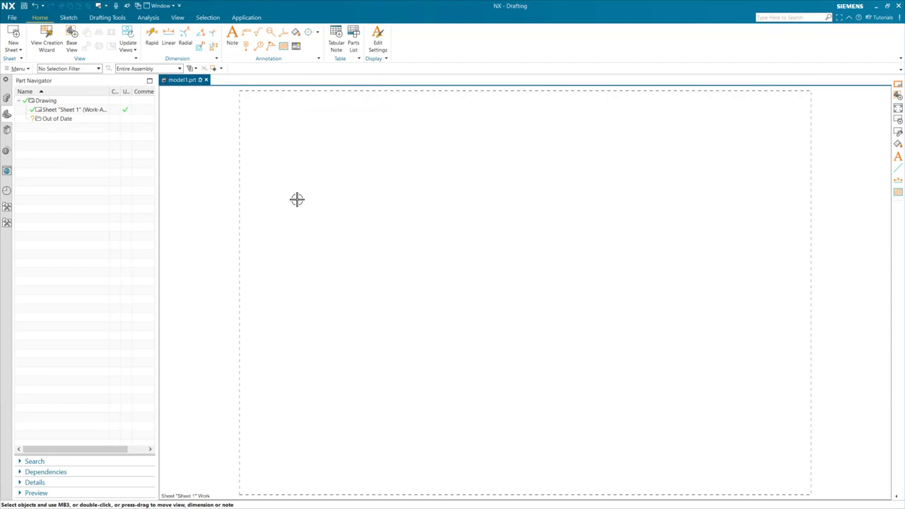
# - Switch the work layer to 255 in Layer Settings
pyautogui.click(11, 69)
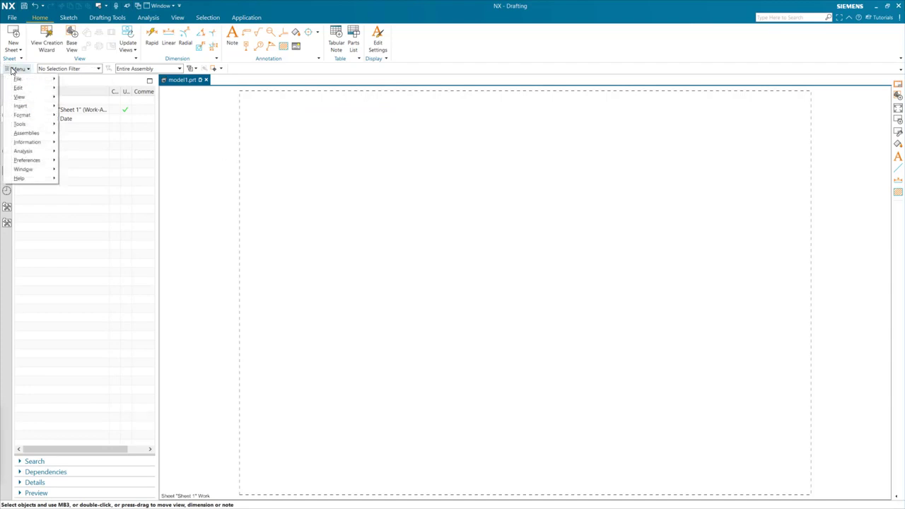
pyautogui.moveTo(22, 115)
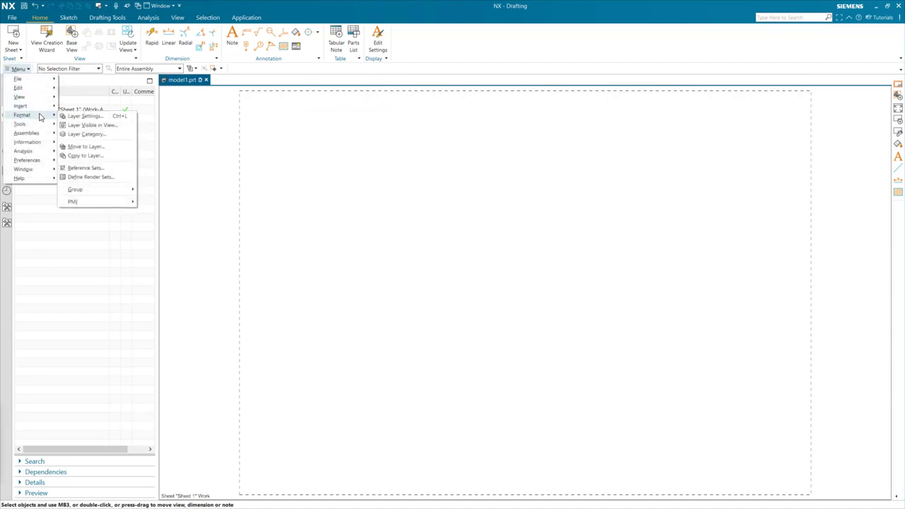
pyautogui.click(83, 116)
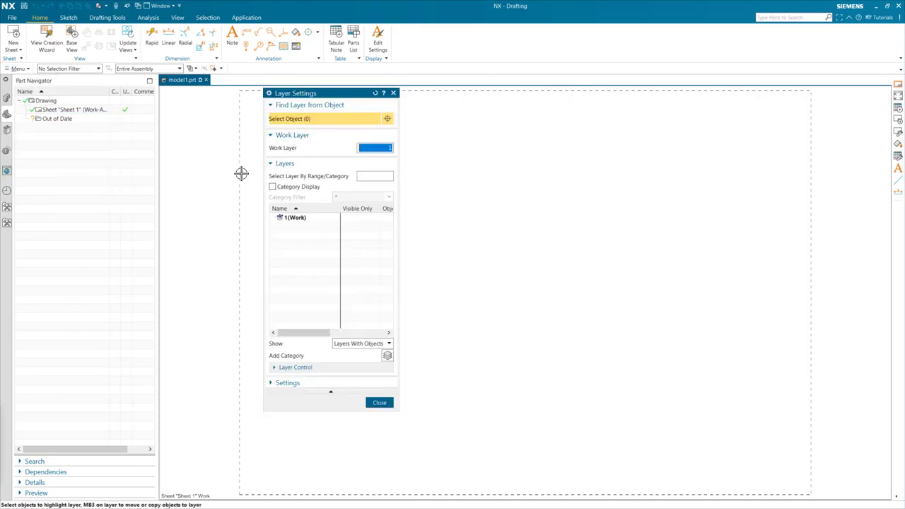
pyautogui.write('255')
pyautogui.press('Return')
pyautogui.click(382, 403)
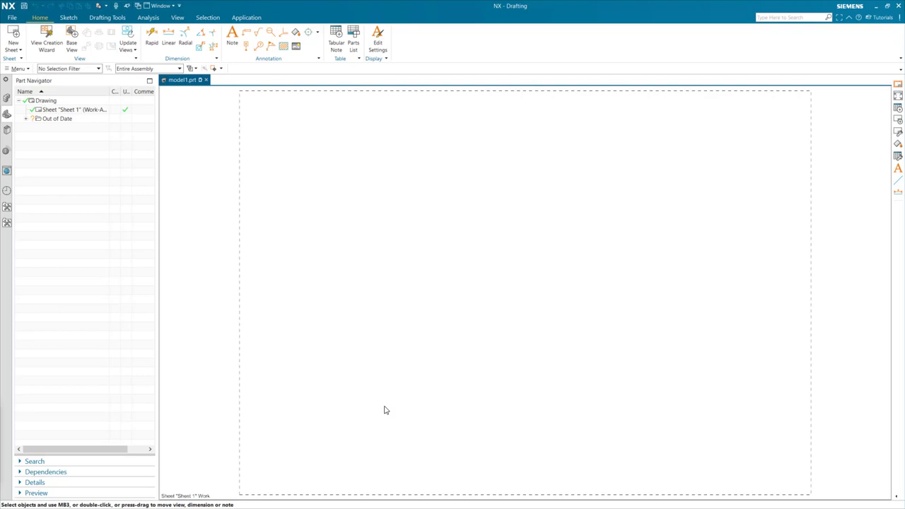
# - Add borders and zones to Sheet 1 with Display Sheet Size in Border unchecked
pyautogui.click(108, 19)
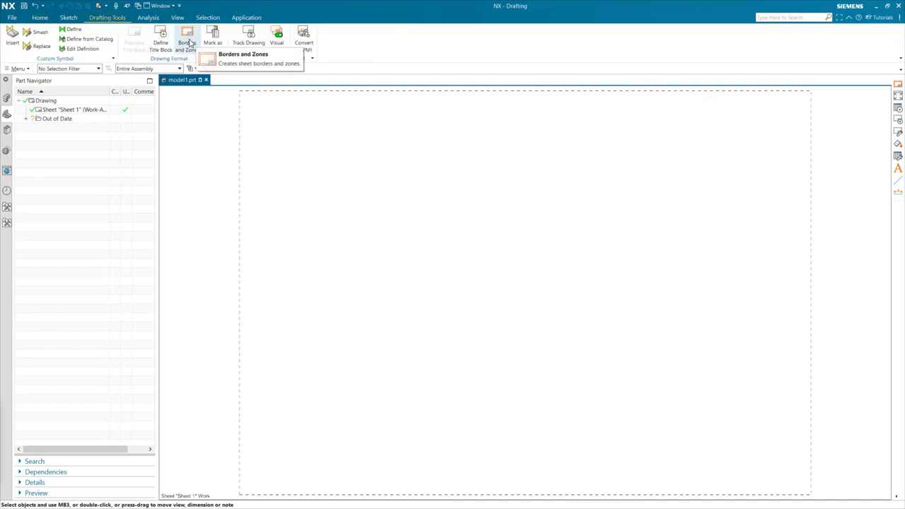
pyautogui.click(187, 41)
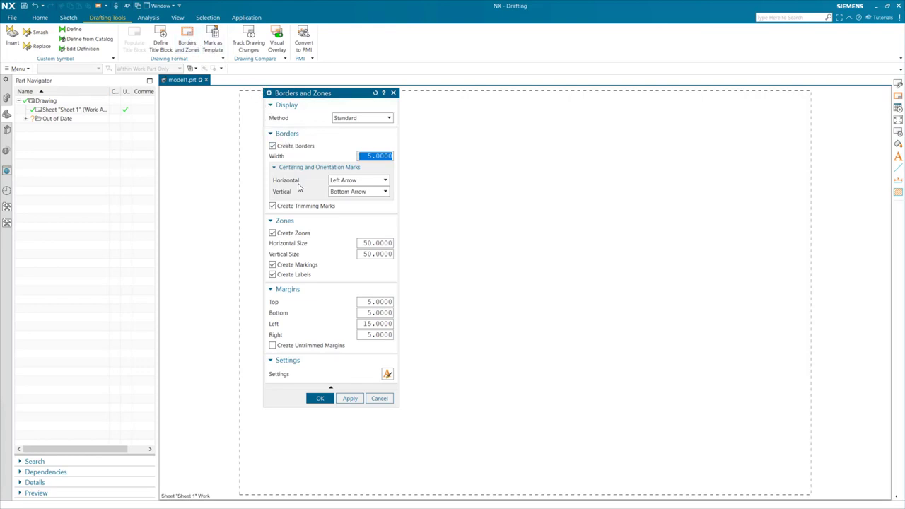
pyautogui.click(387, 375)
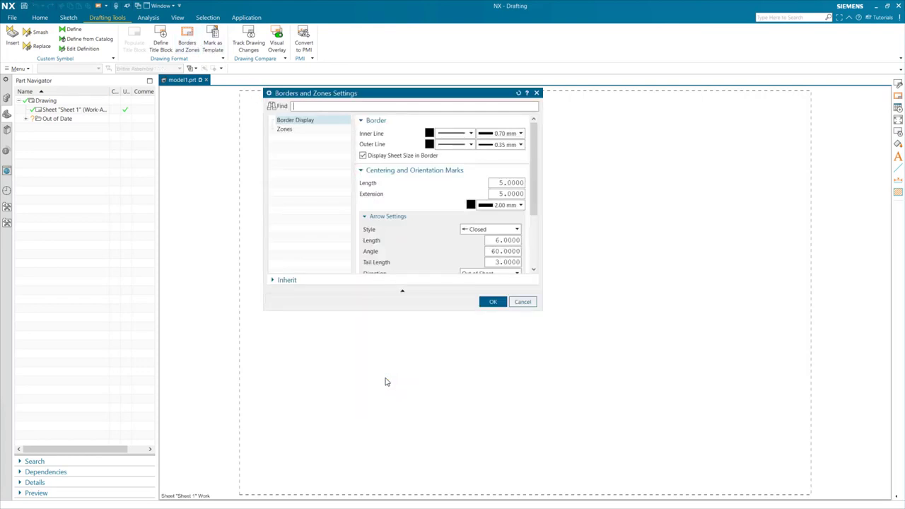
pyautogui.click(364, 157)
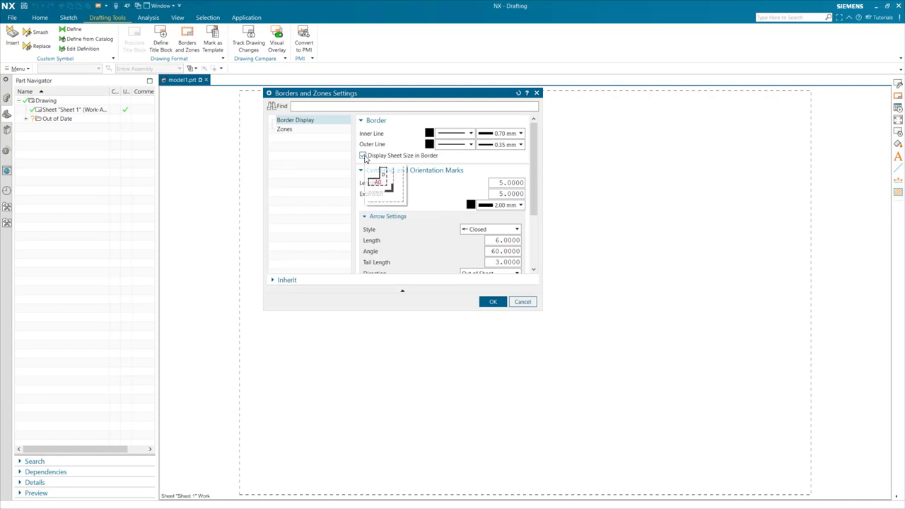
pyautogui.click(491, 303)
pyautogui.click(319, 398)
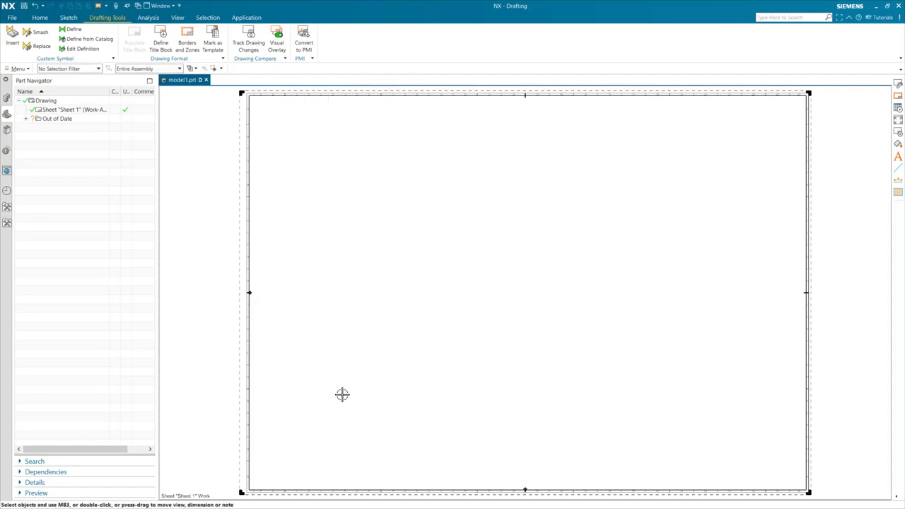
pyautogui.doubleClick(241, 345)
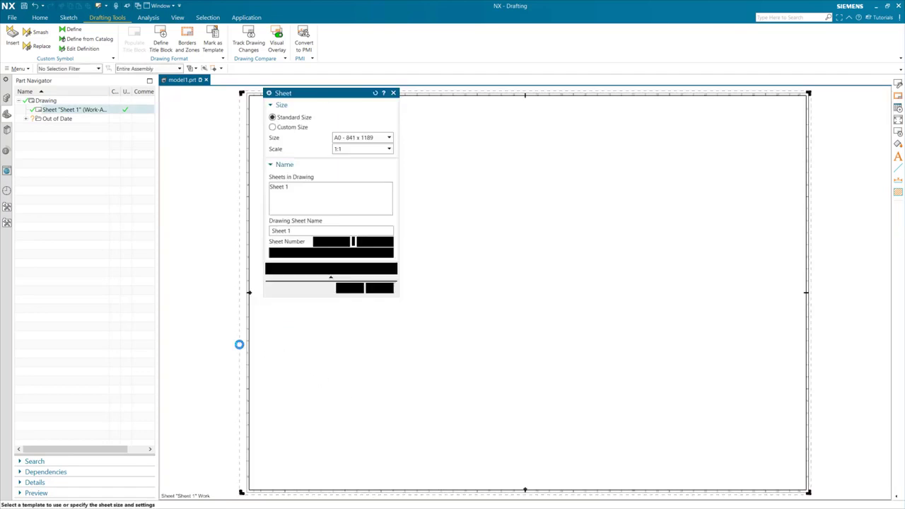
pyautogui.click(358, 139)
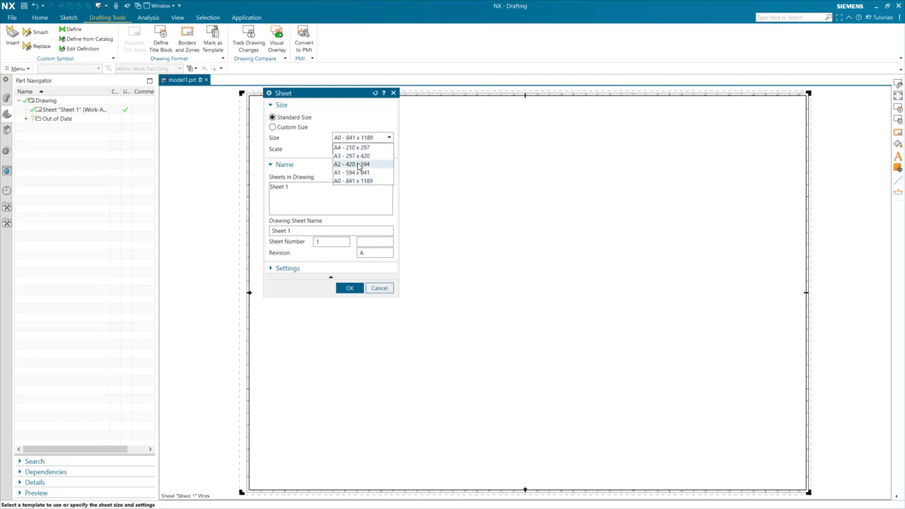
pyautogui.click(357, 163)
pyautogui.click(349, 288)
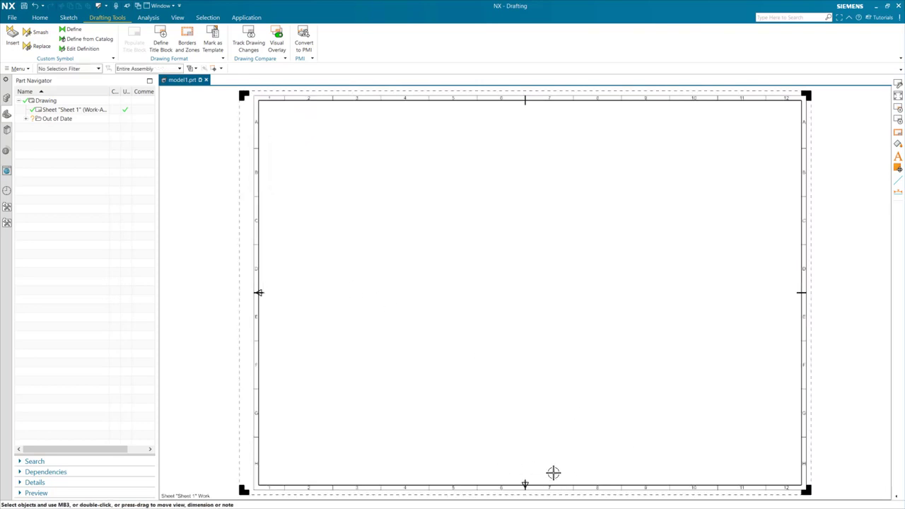
pyautogui.doubleClick(231, 219)
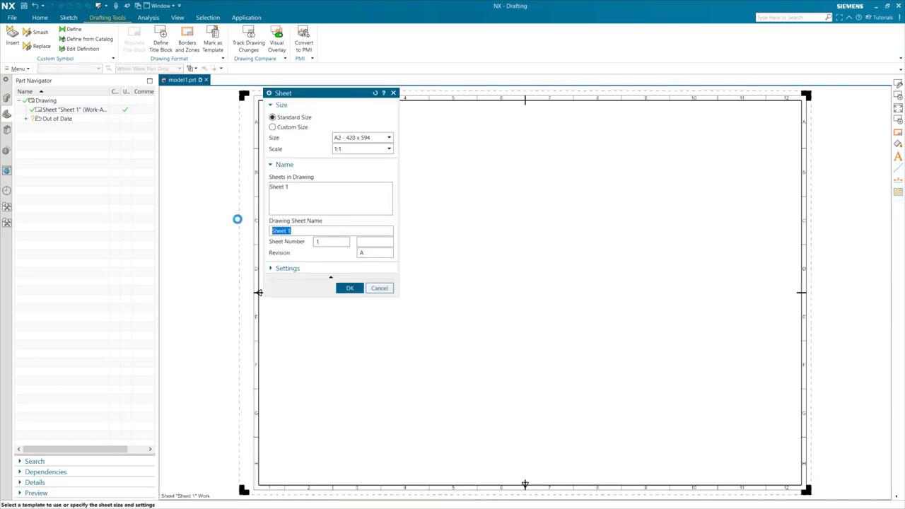
pyautogui.click(351, 139)
pyautogui.click(348, 181)
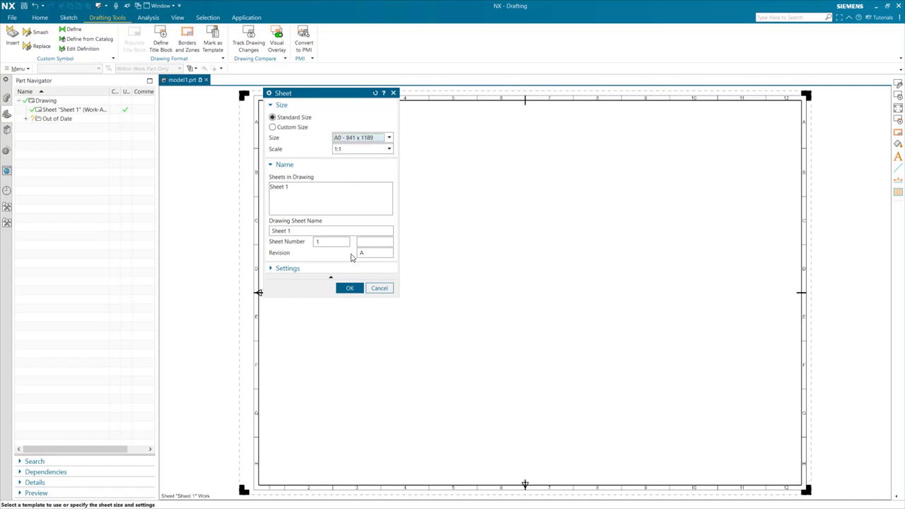
pyautogui.click(351, 290)
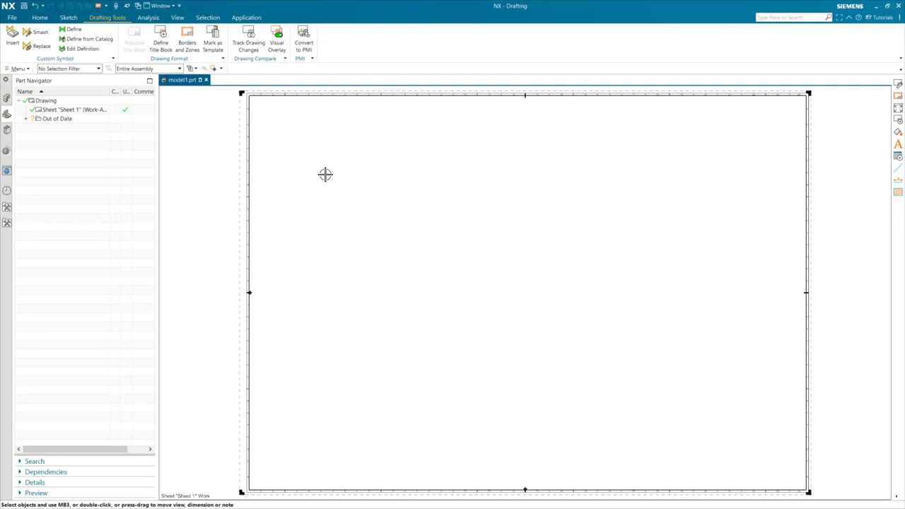
pyautogui.click(162, 35)
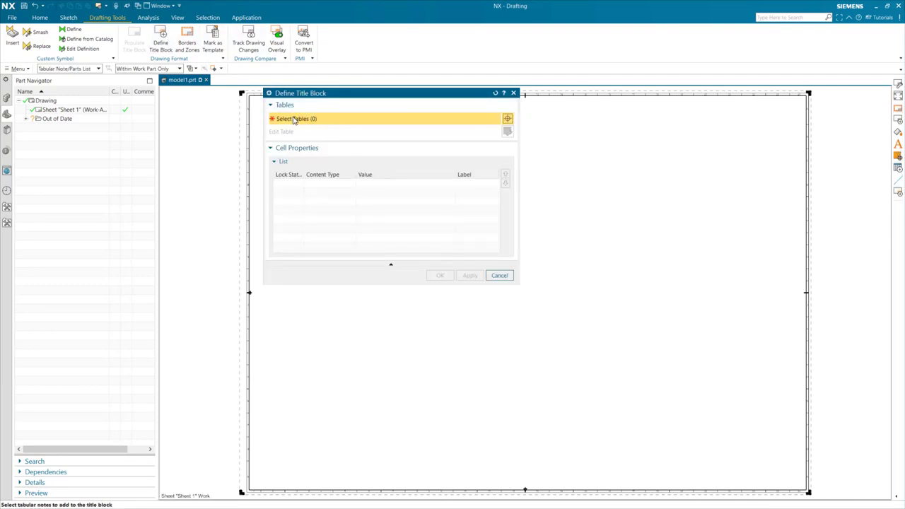
pyautogui.click(499, 276)
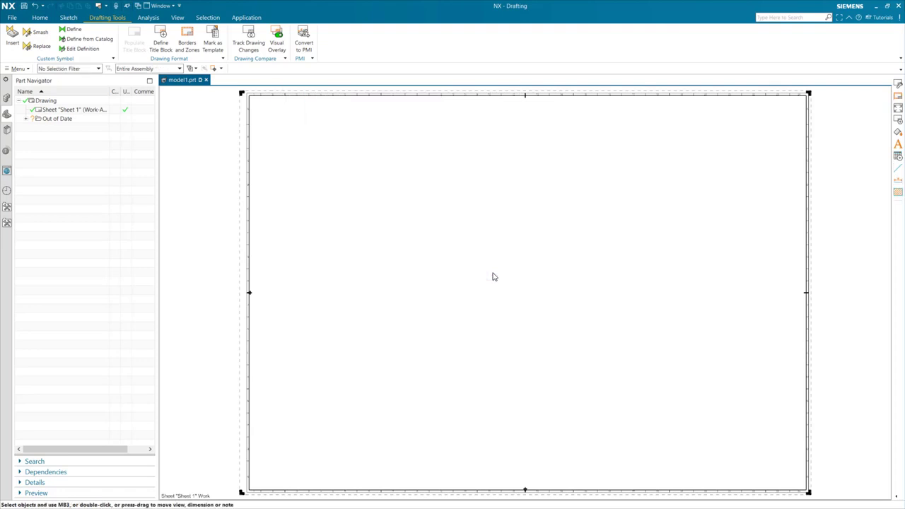
# - Switch the NX ribbon to the Home tab for table and annotation commands
pyautogui.click(42, 18)
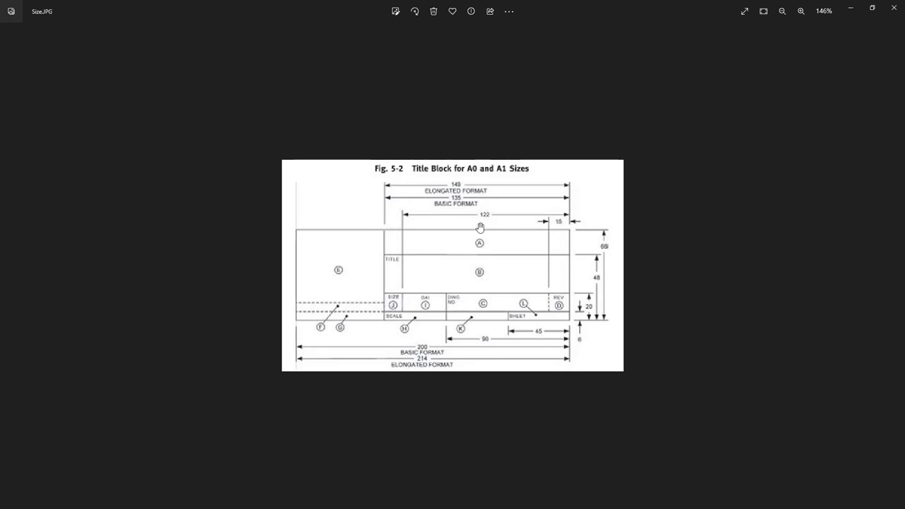
# - Start a tabular note with 4 columns and 1 row
pyautogui.click(894, 15)
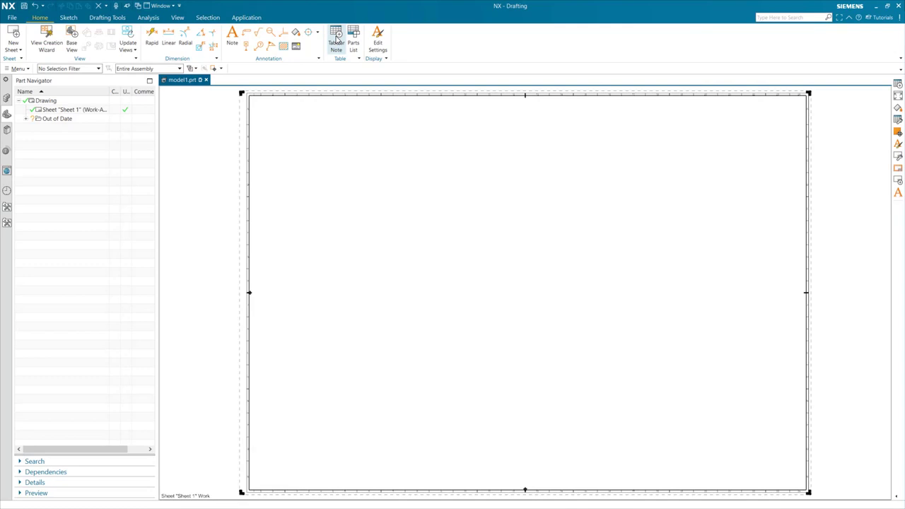
pyautogui.click(337, 40)
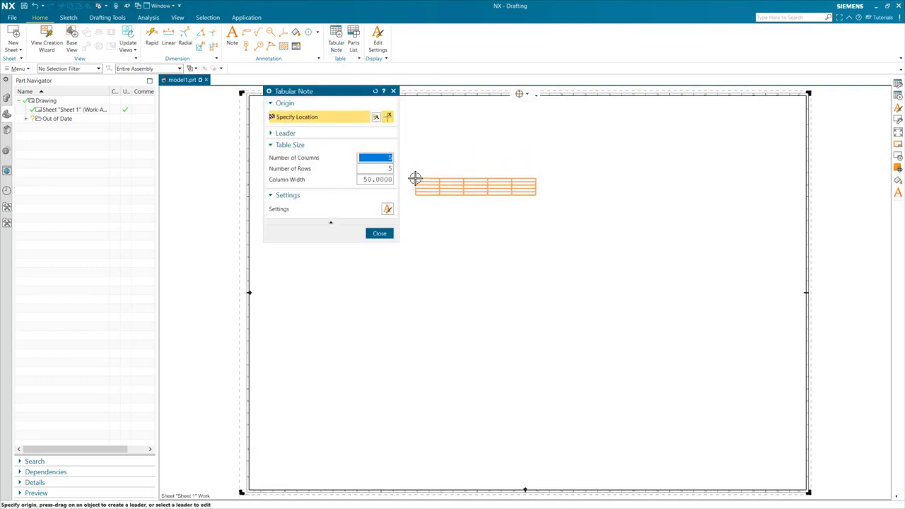
pyautogui.write('4')
pyautogui.press('Tab')
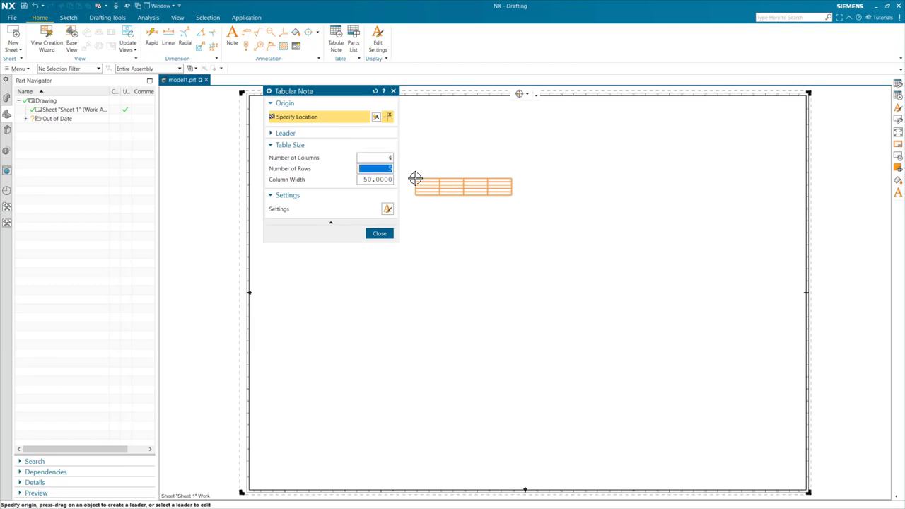
pyautogui.write('1')
pyautogui.press('Return')
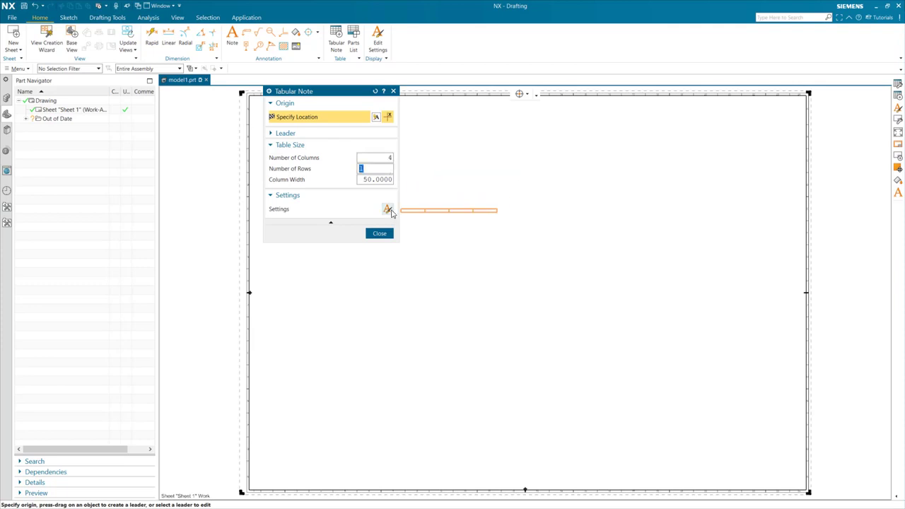
# - Set the table's text height to 3 and change its section alignment position
pyautogui.click(387, 209)
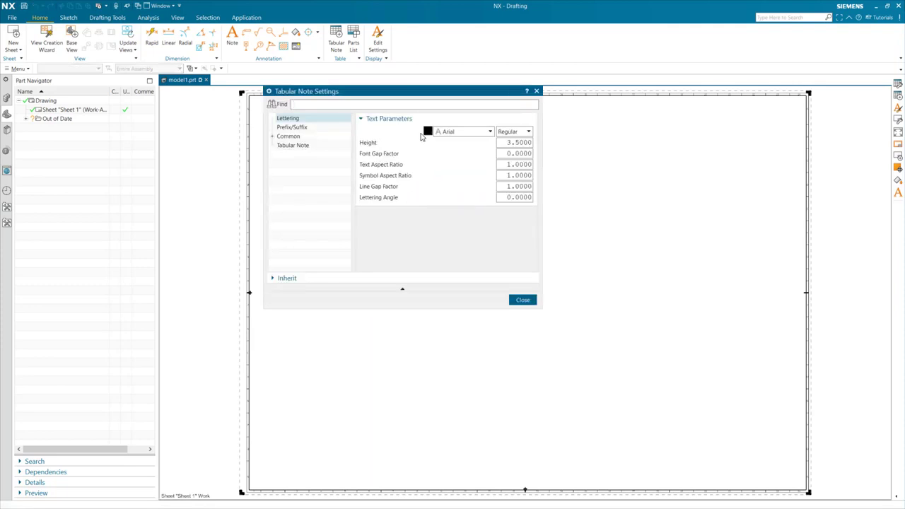
pyautogui.doubleClick(520, 141)
pyautogui.write('3')
pyautogui.click(273, 136)
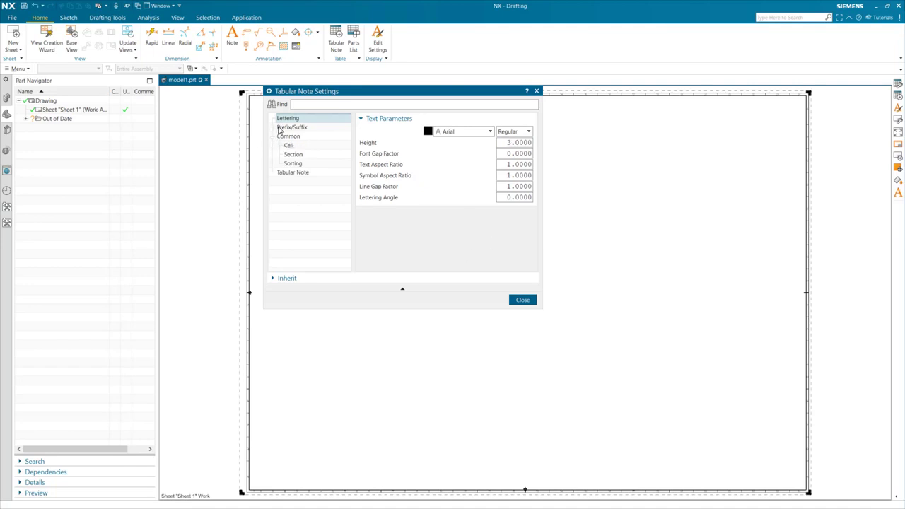
pyautogui.click(297, 155)
pyautogui.click(521, 155)
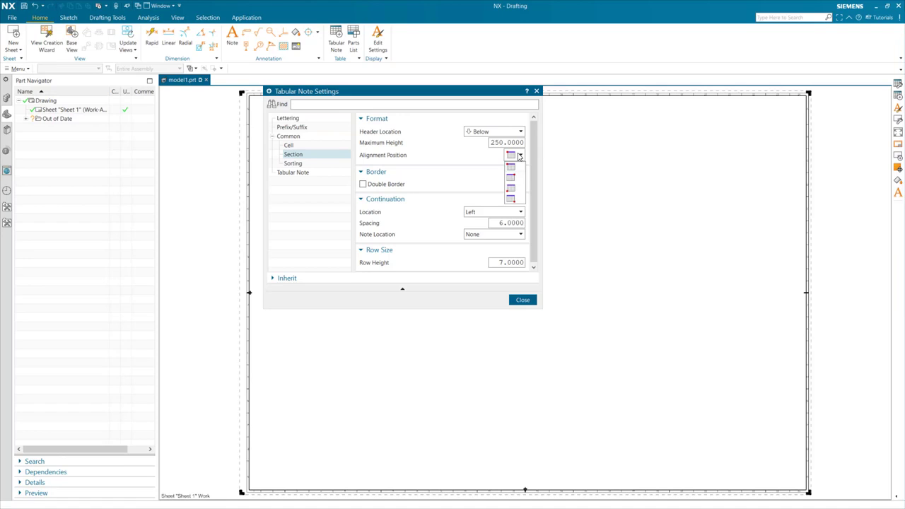
pyautogui.click(517, 203)
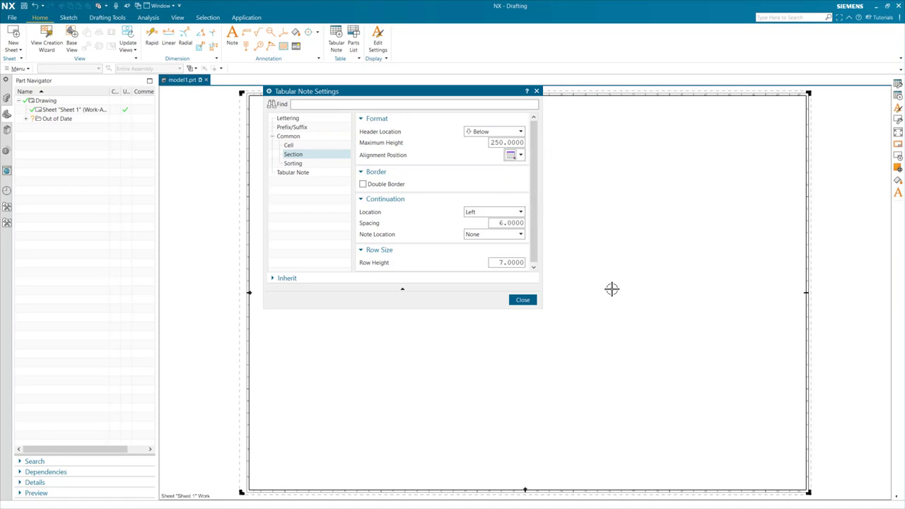
pyautogui.click(523, 300)
# - Place the table at the sheet's bottom-right corner
pyautogui.scroll(-5, 630, 304)
pyautogui.scroll(3, 630, 304)
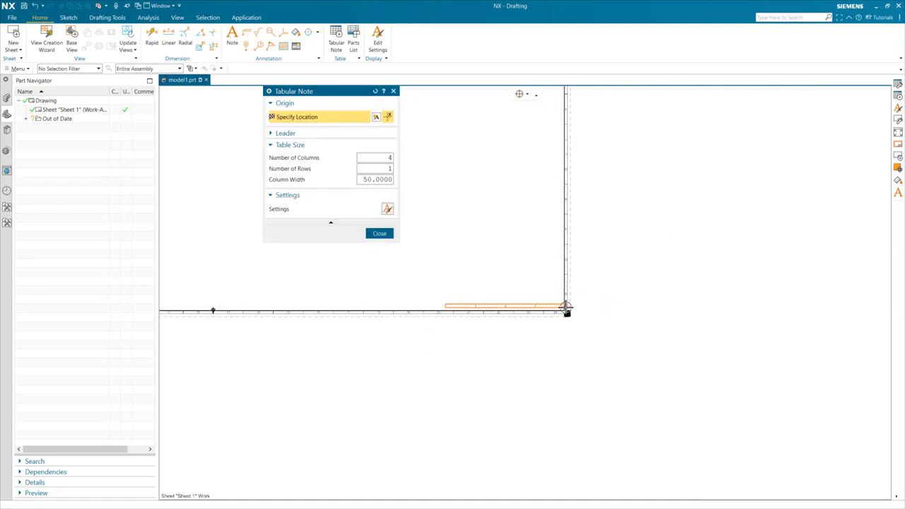
pyautogui.scroll(3, 565, 309)
pyautogui.click(566, 322)
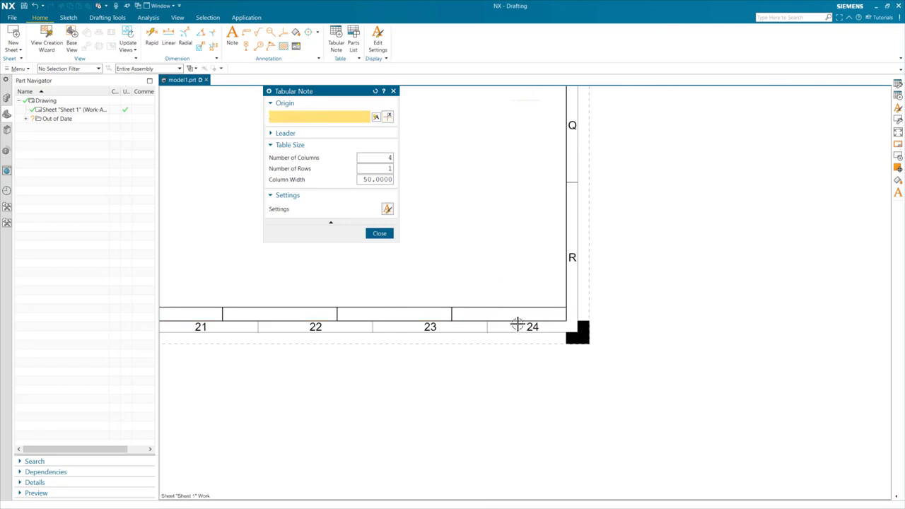
pyautogui.middleClick(495, 319)
# - Resize the table columns to about 34, 30 and 35 wide
pyautogui.moveTo(451, 314); pyautogui.dragTo(497, 282)
pyautogui.moveTo(269, 313); pyautogui.dragTo(326, 243)
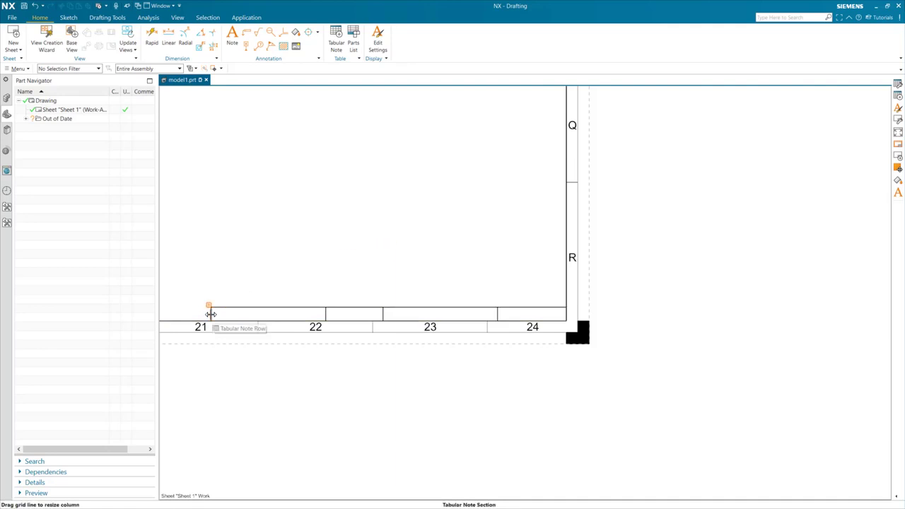
pyautogui.moveTo(211, 313); pyautogui.dragTo(254, 276)
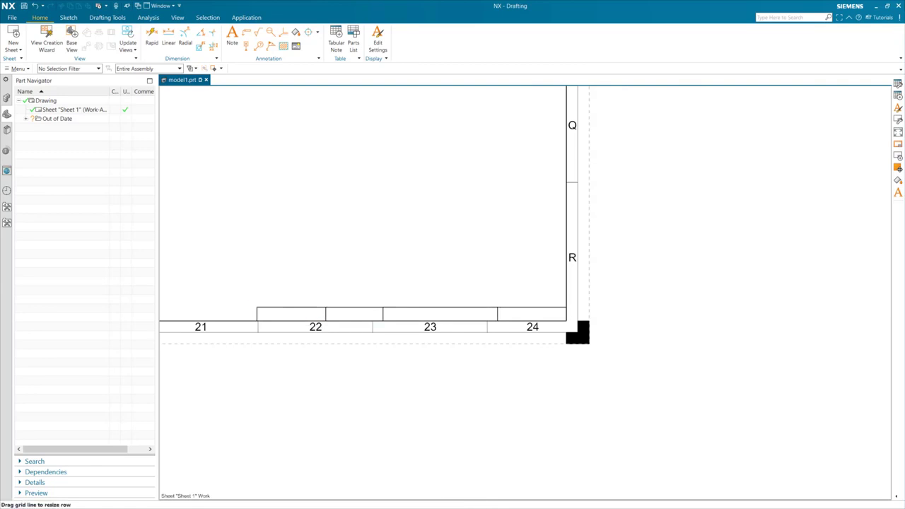
# - Copy the SCALE <W@$SH_SHEET_SCALE...> field line from the Notepad notes
pyautogui.hotkey('alt', 'Tab')
pyautogui.click(294, 280)
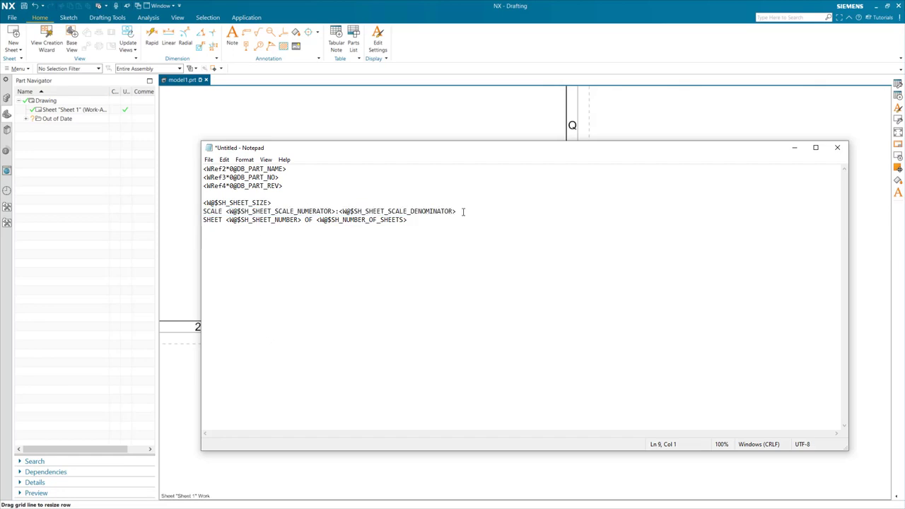
pyautogui.moveTo(458, 214); pyautogui.dragTo(203, 211)
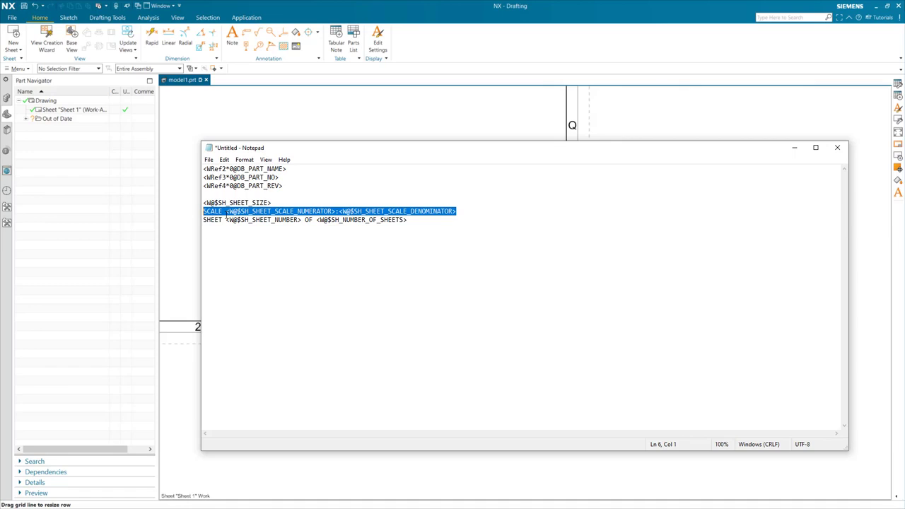
pyautogui.click(794, 148)
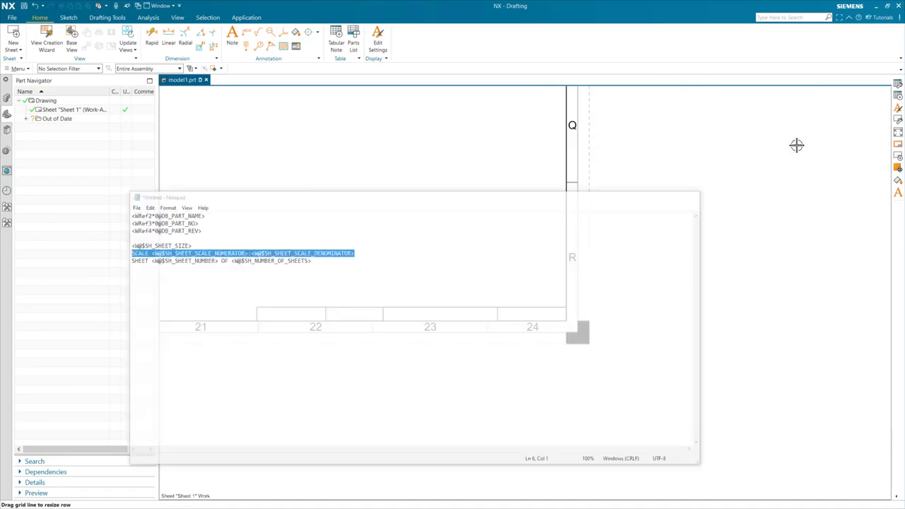
# - Fill the first two cells with SCALE 1:1 and the MASS (kg): label
pyautogui.doubleClick(275, 316)
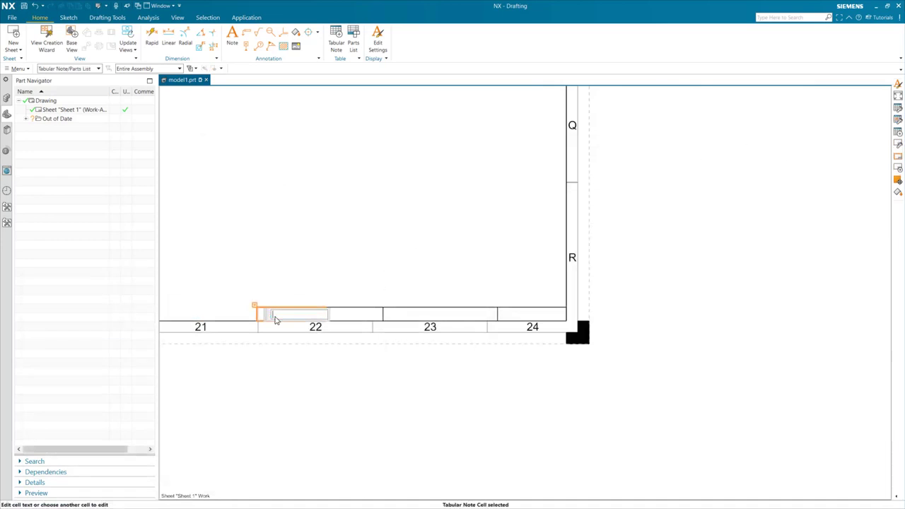
pyautogui.hotkey('ctrl', 'v')
pyautogui.press('Return')
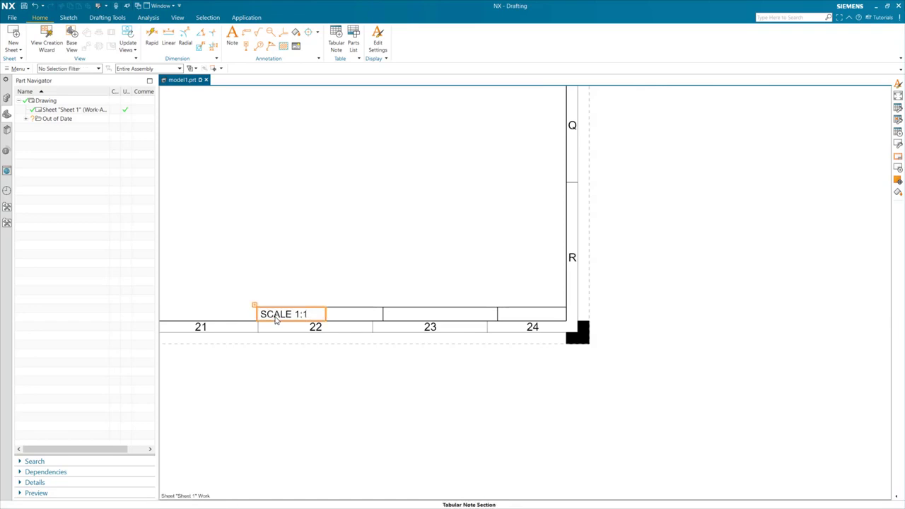
pyautogui.doubleClick(358, 313)
pyautogui.write('MASS (kg)')
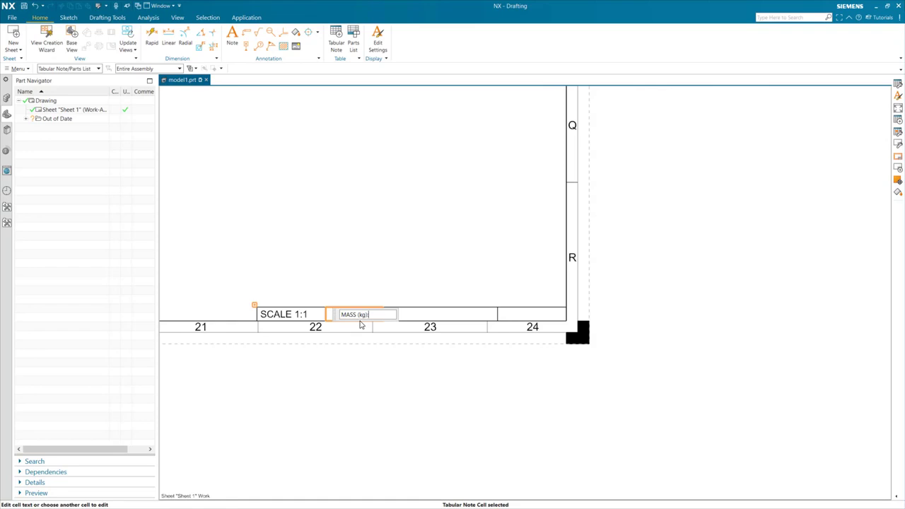
pyautogui.press('Return')
pyautogui.press('Escape')
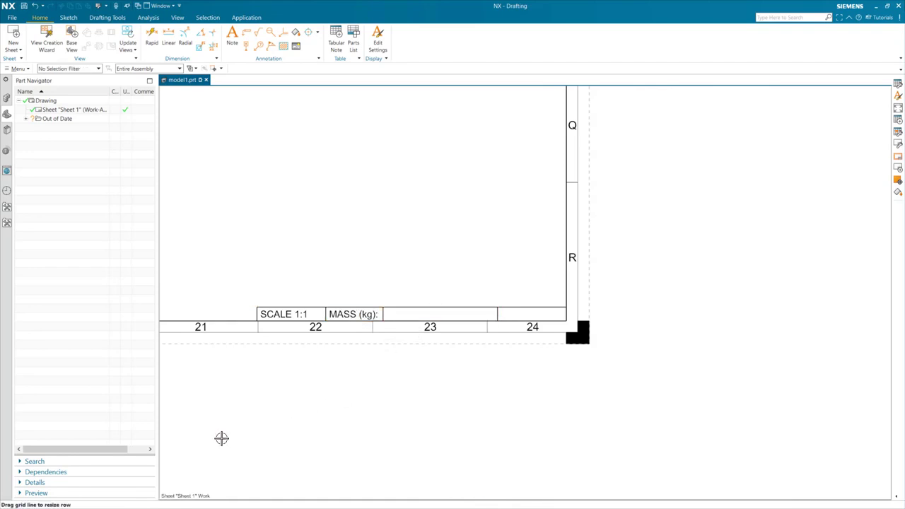
# - Make the last cell read SHEET 1 OF 1 from its field code and commit the empty mass cell
pyautogui.hotkey('alt', 'Tab')
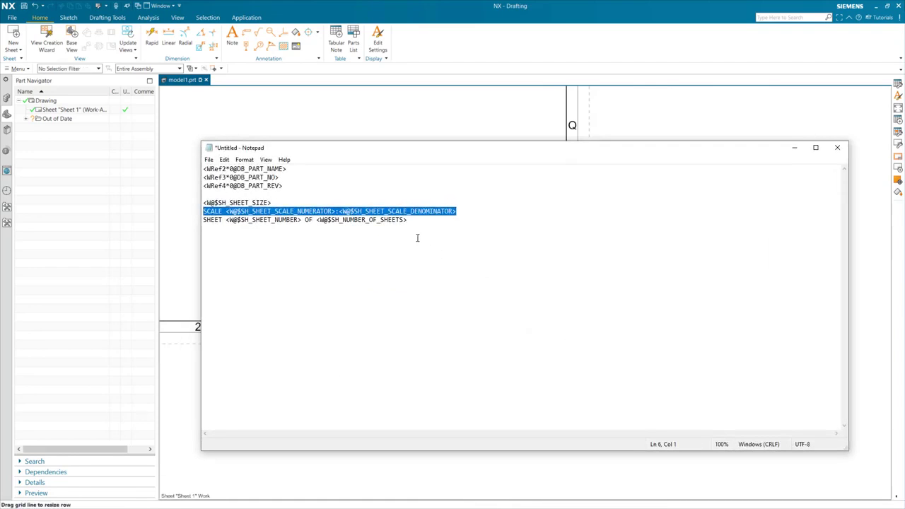
pyautogui.moveTo(419, 223); pyautogui.dragTo(199, 220)
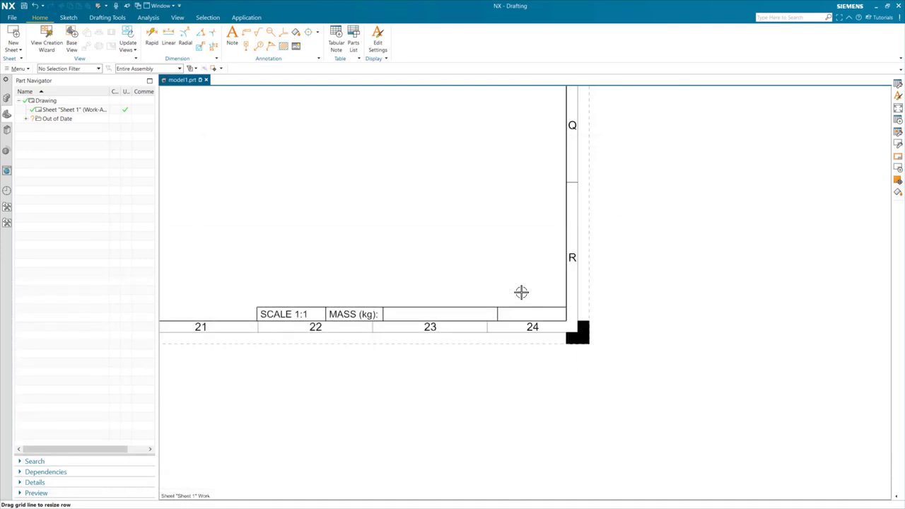
pyautogui.doubleClick(525, 317)
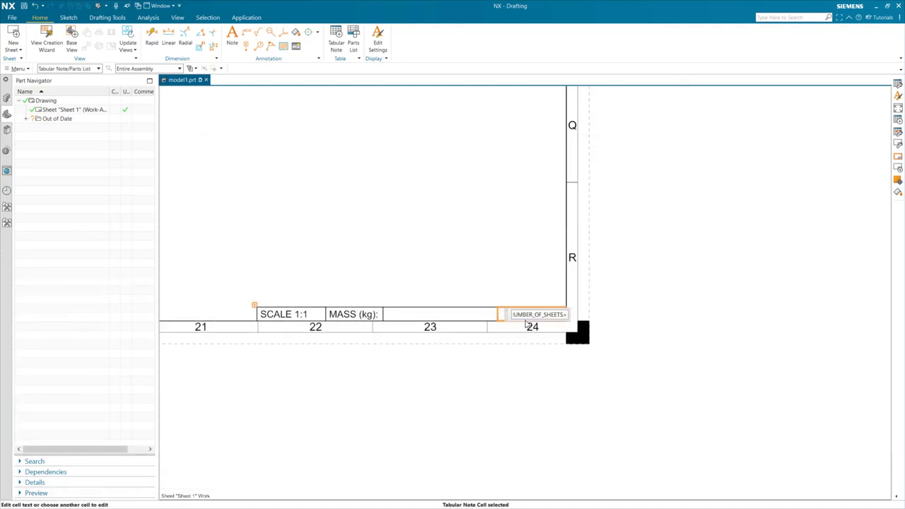
pyautogui.press('Return')
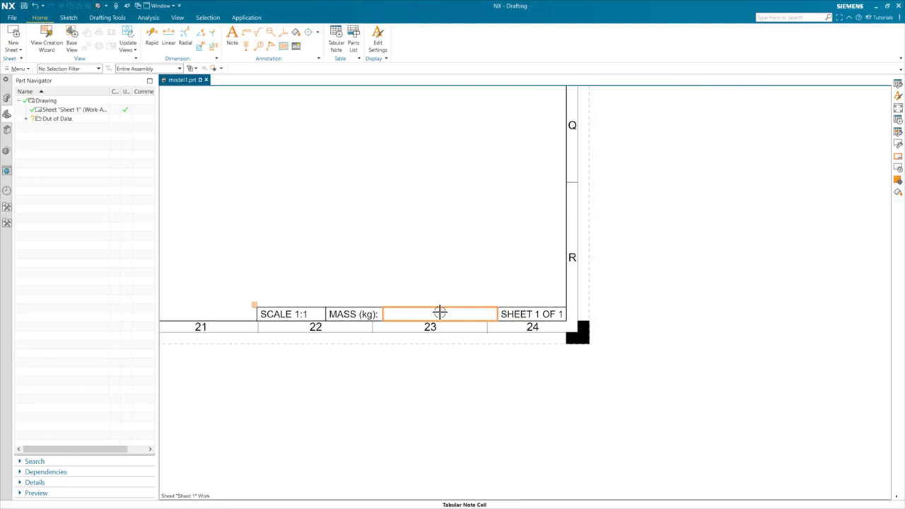
pyautogui.doubleClick(440, 312)
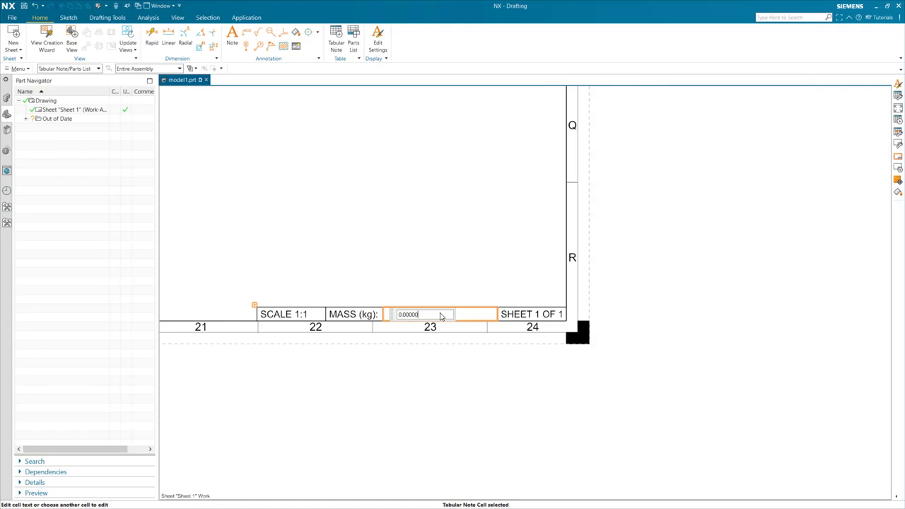
pyautogui.press('Return')
# - Format the mass cell as a number formula that shows zero values
pyautogui.rightClick(421, 314)
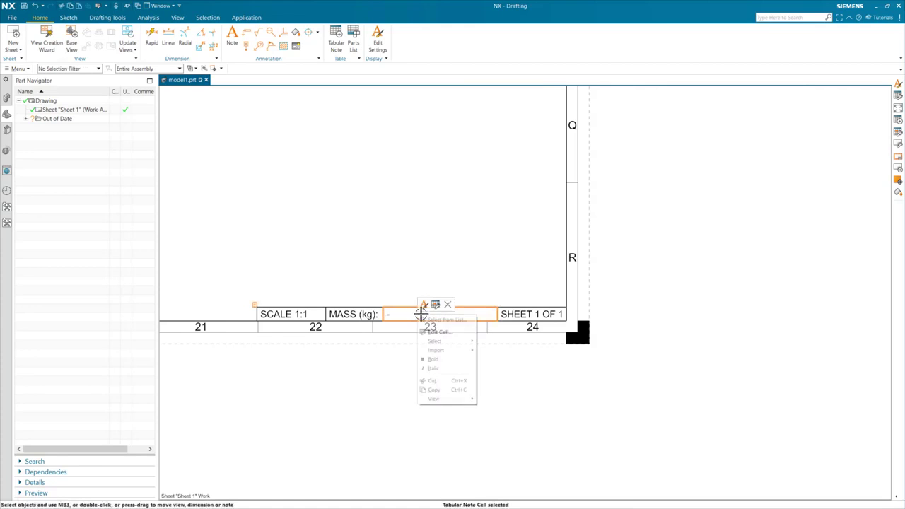
pyautogui.click(435, 305)
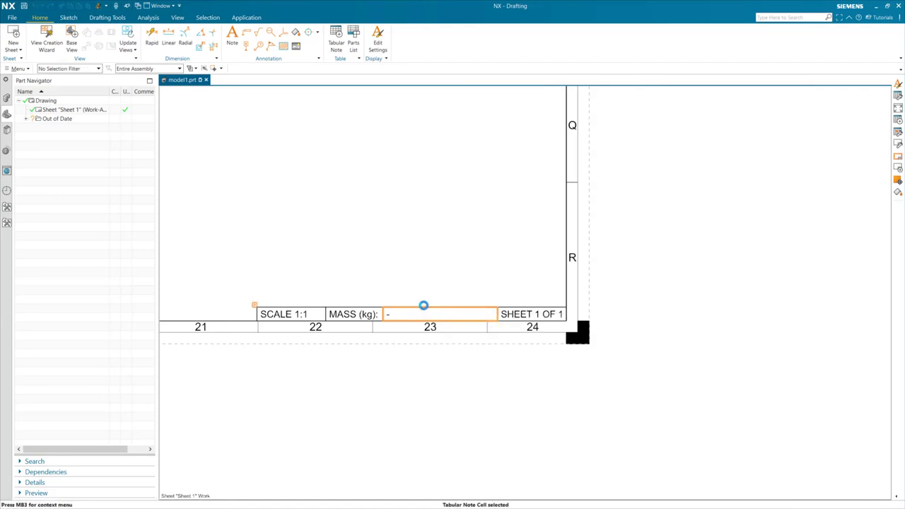
pyautogui.click(496, 134)
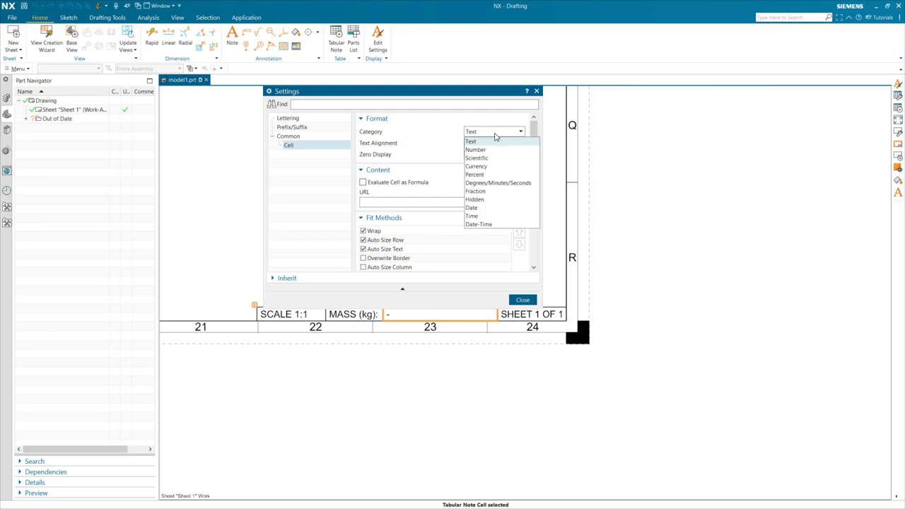
pyautogui.click(492, 150)
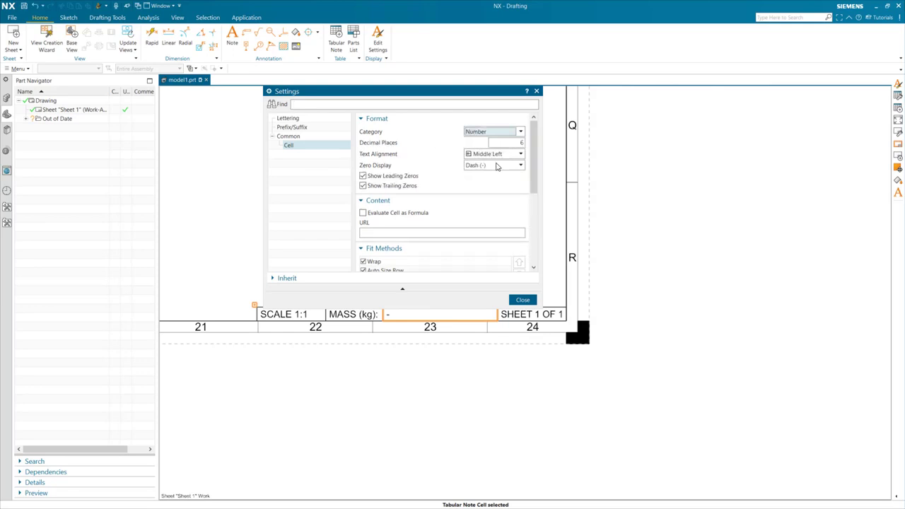
pyautogui.click(496, 168)
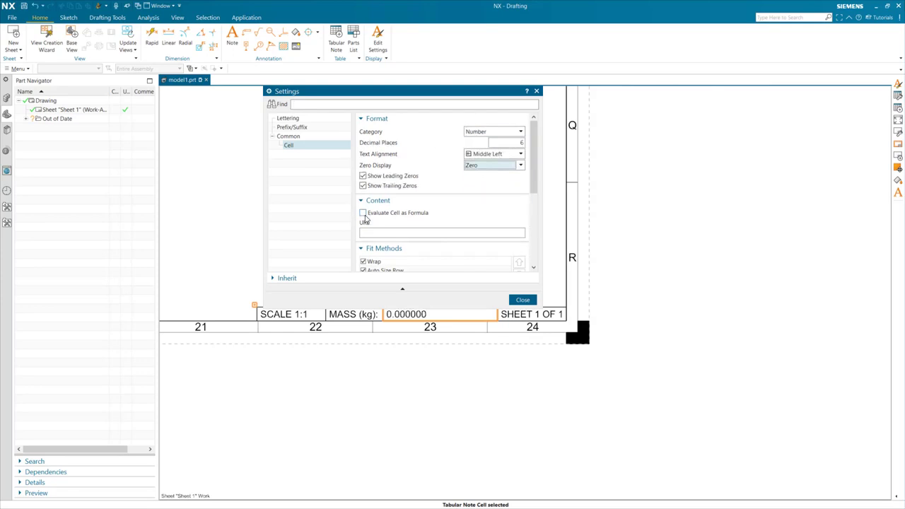
pyautogui.click(364, 214)
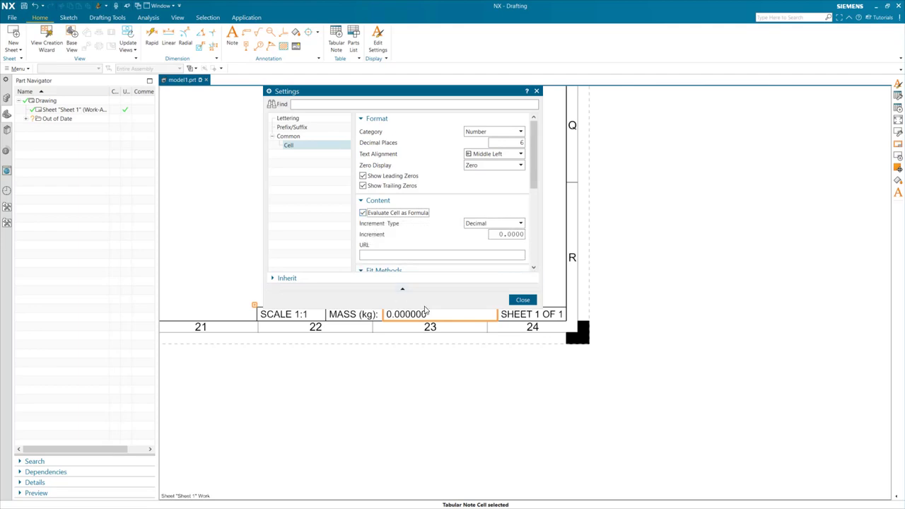
pyautogui.click(524, 300)
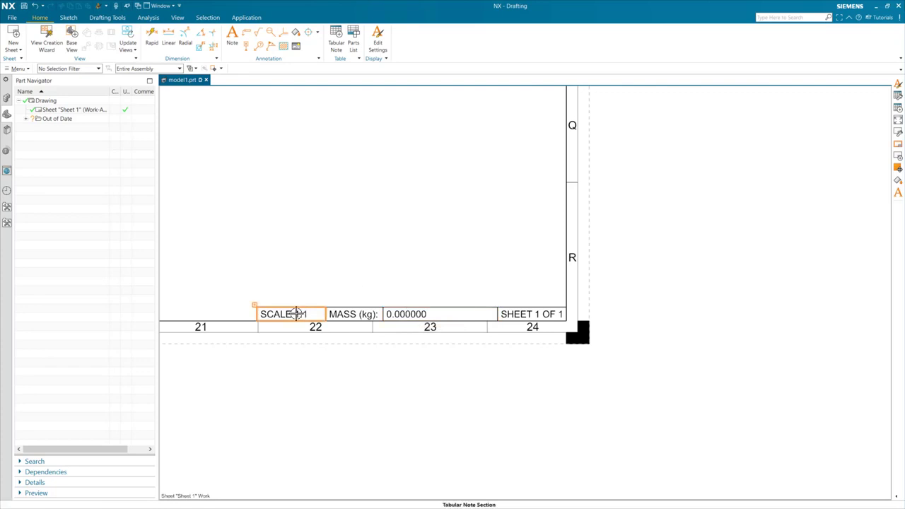
# - Centre the SCALE text in its cell
pyautogui.rightClick(292, 314)
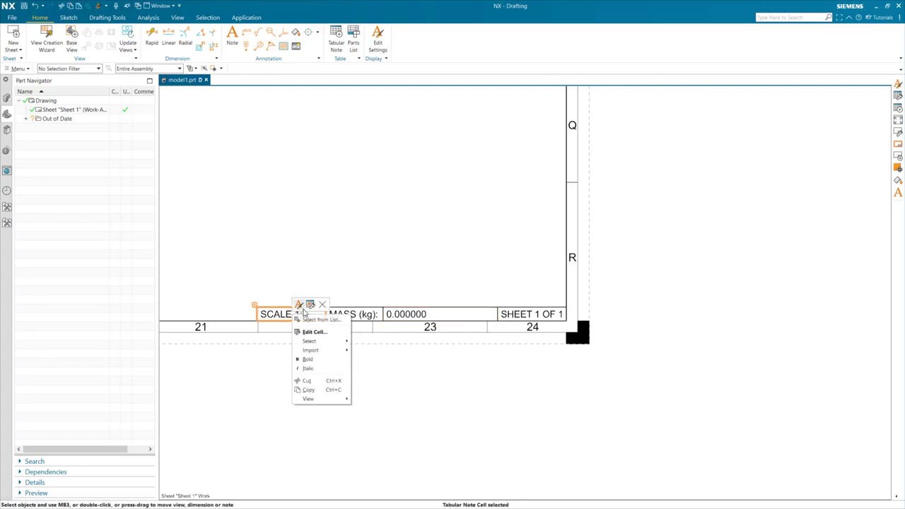
pyautogui.click(311, 305)
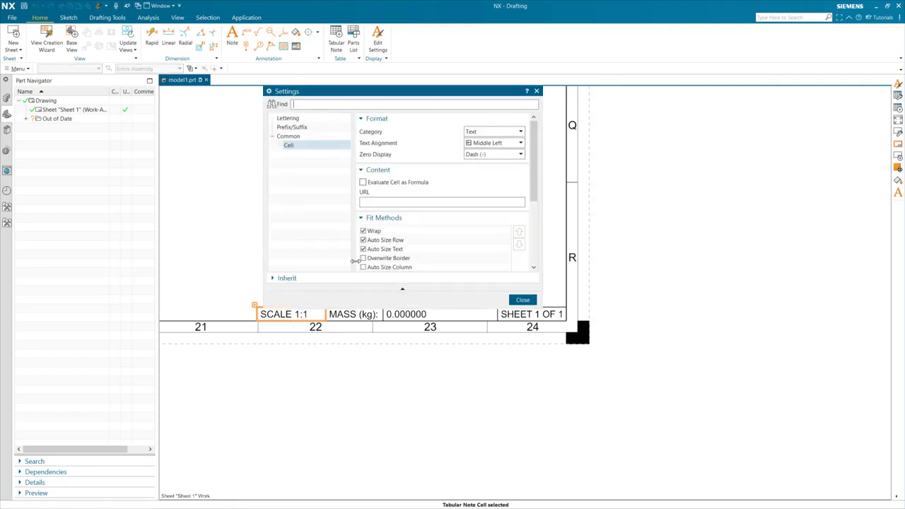
pyautogui.click(493, 143)
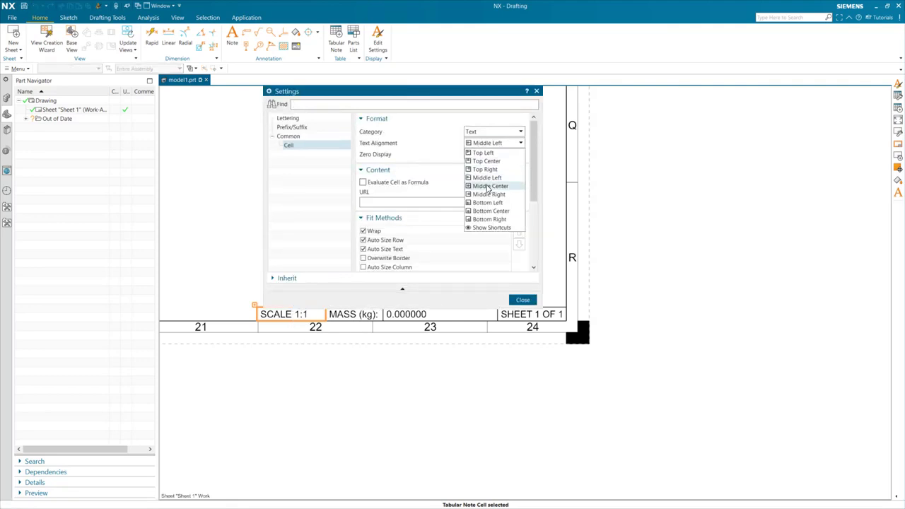
pyautogui.click(488, 185)
pyautogui.click(523, 300)
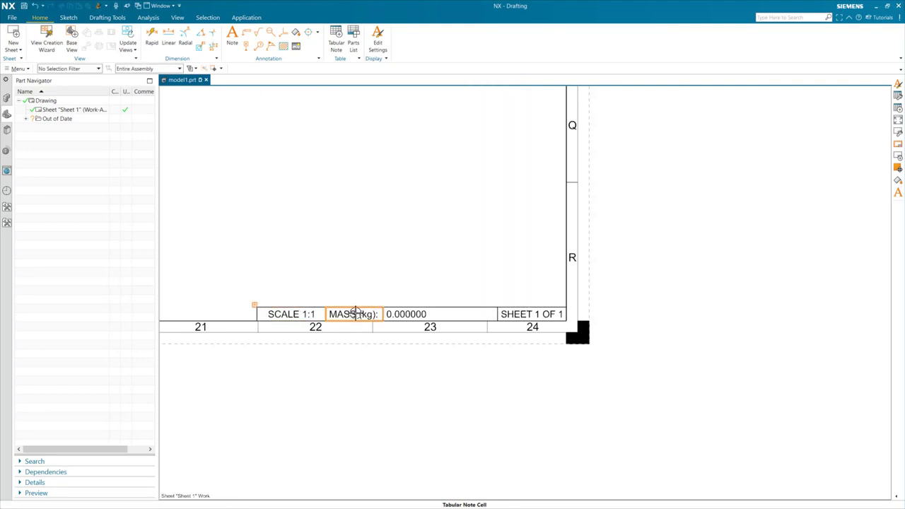
# - Make the centre border between the two mass cells invisible
pyautogui.moveTo(380, 309); pyautogui.dragTo(458, 313)
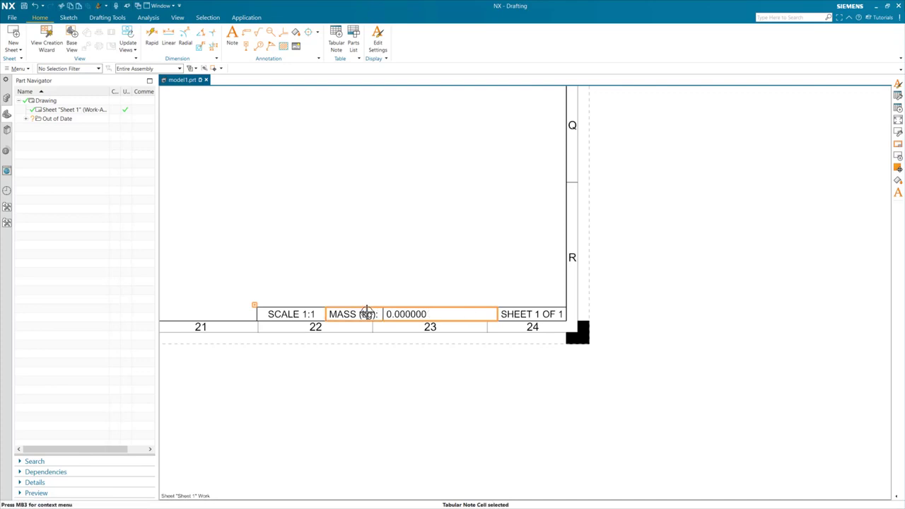
pyautogui.rightClick(367, 313)
pyautogui.click(379, 313)
pyautogui.doubleClick(379, 313)
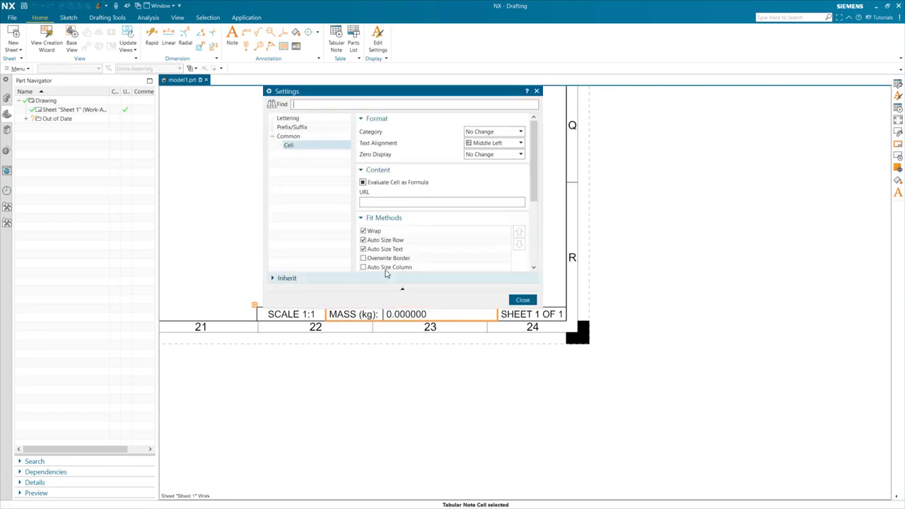
pyautogui.scroll(-3, 445, 207)
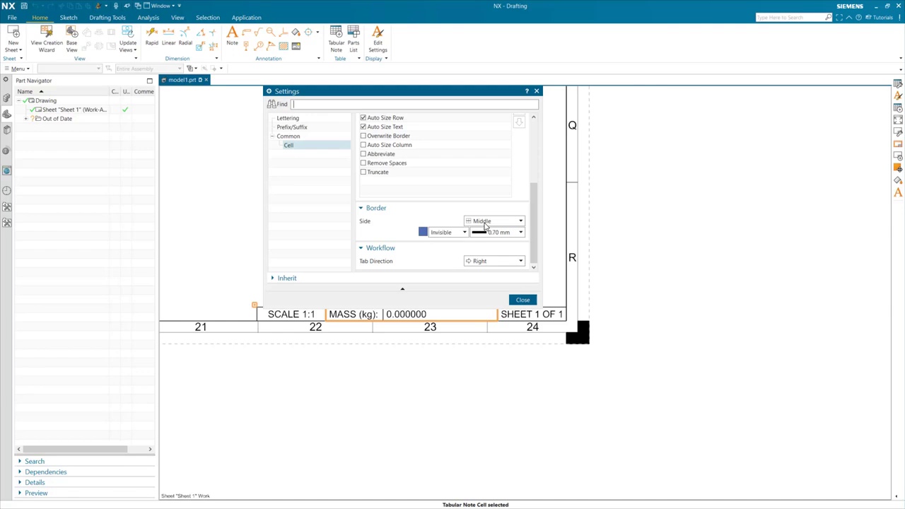
pyautogui.click(485, 224)
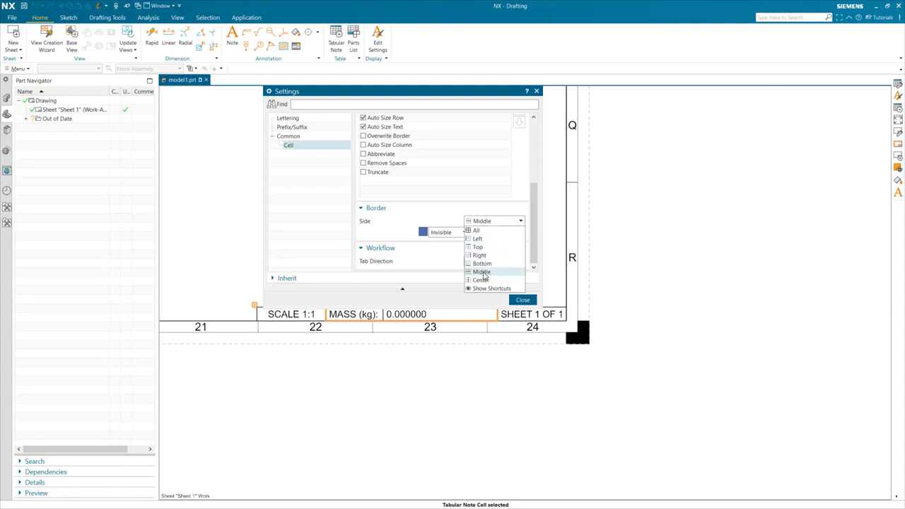
pyautogui.click(478, 281)
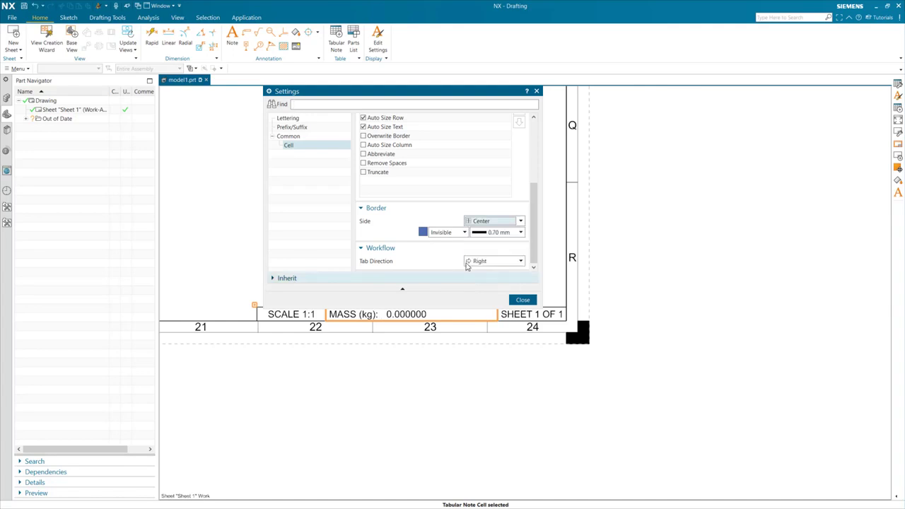
pyautogui.click(454, 233)
pyautogui.click(453, 240)
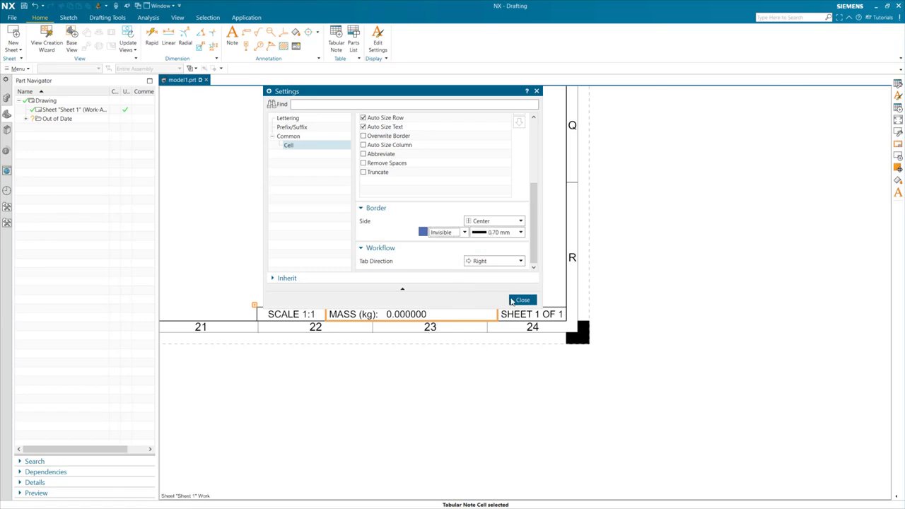
pyautogui.click(523, 300)
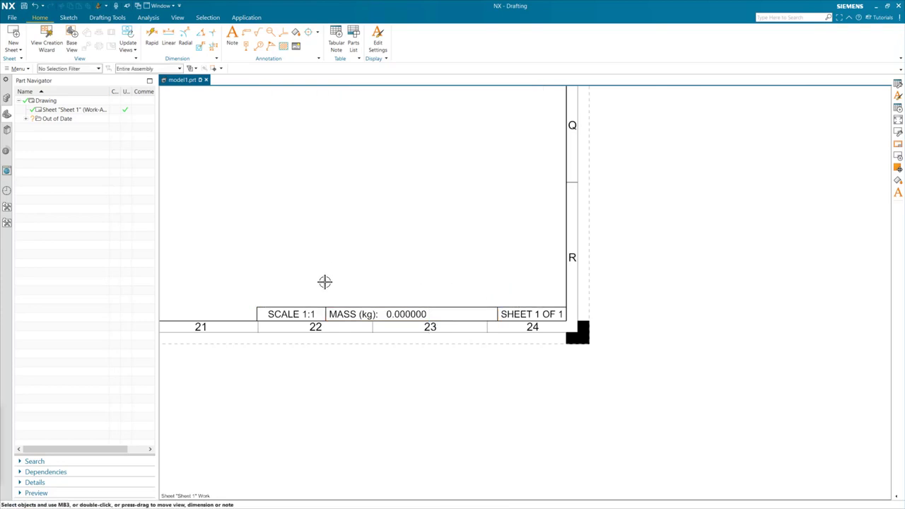
# - Insert a 5-column, 2-row table anchored Bottom Right at the border's lower-right corner
pyautogui.click(336, 39)
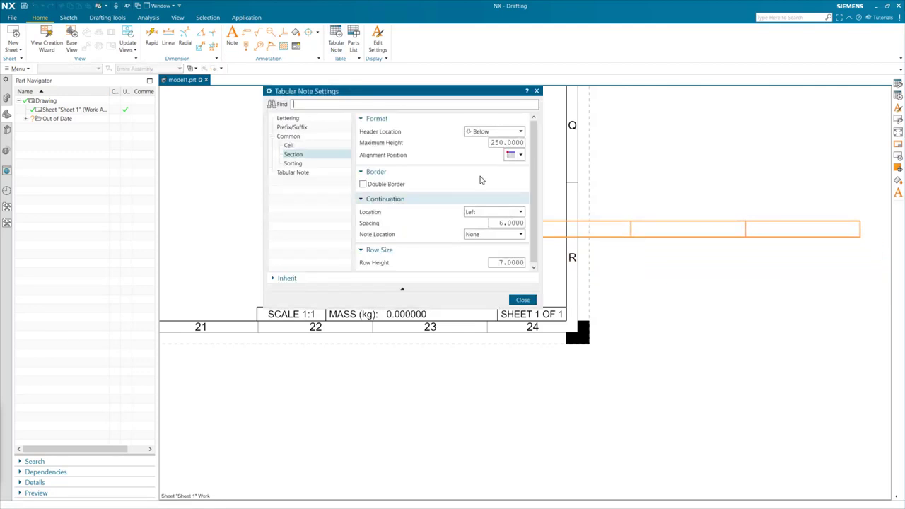
pyautogui.click(519, 156)
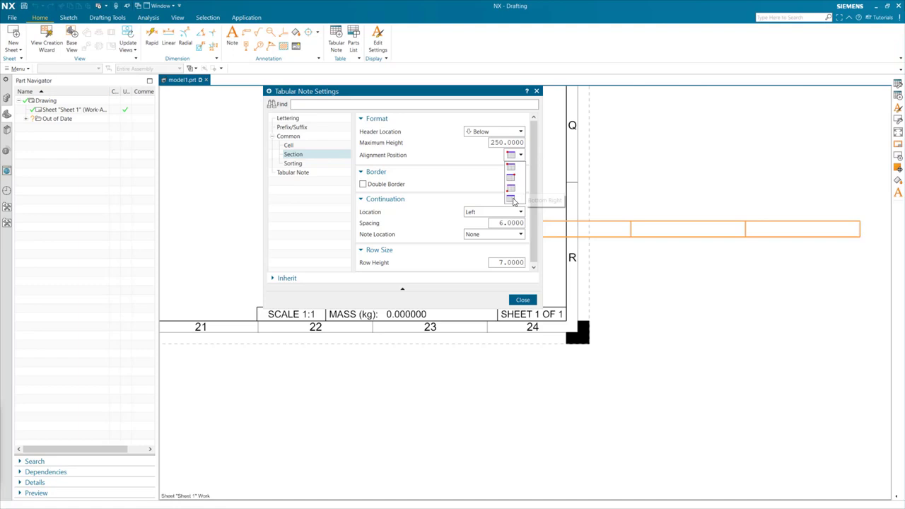
pyautogui.click(514, 199)
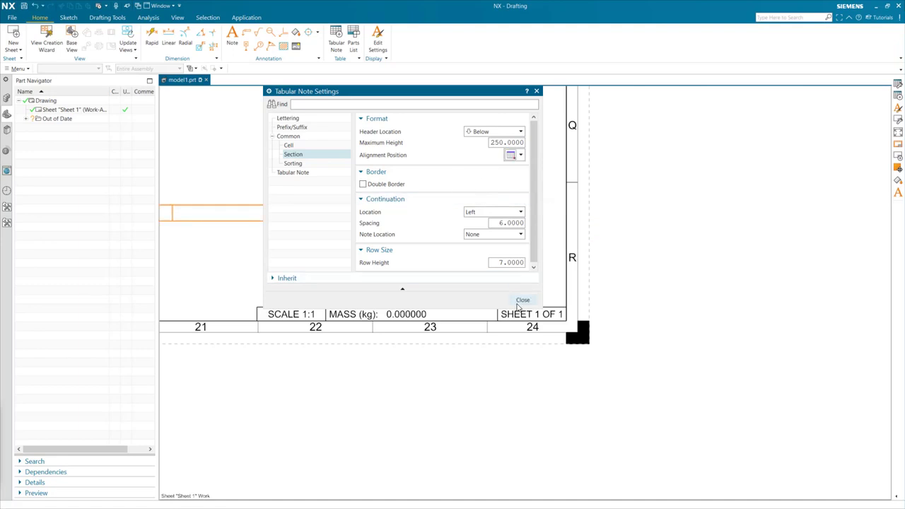
pyautogui.click(520, 301)
pyautogui.doubleClick(379, 159)
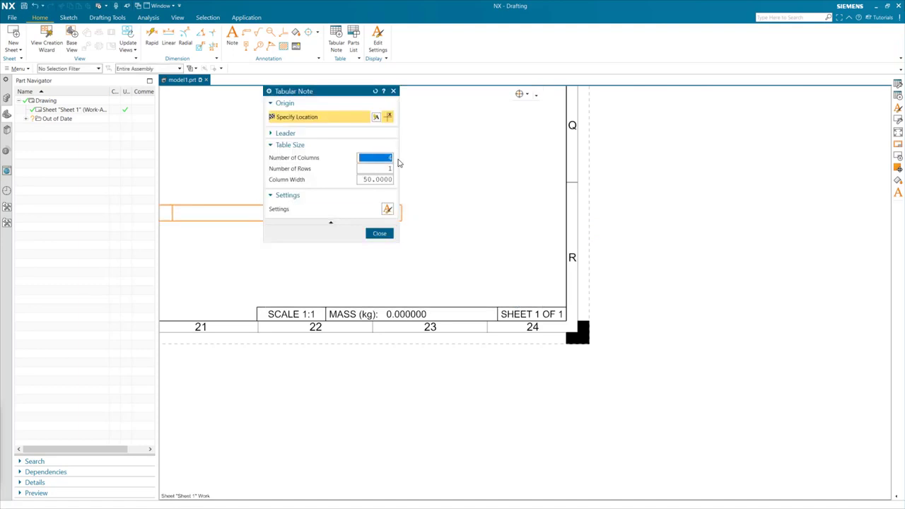
pyautogui.write('5')
pyautogui.press('Tab')
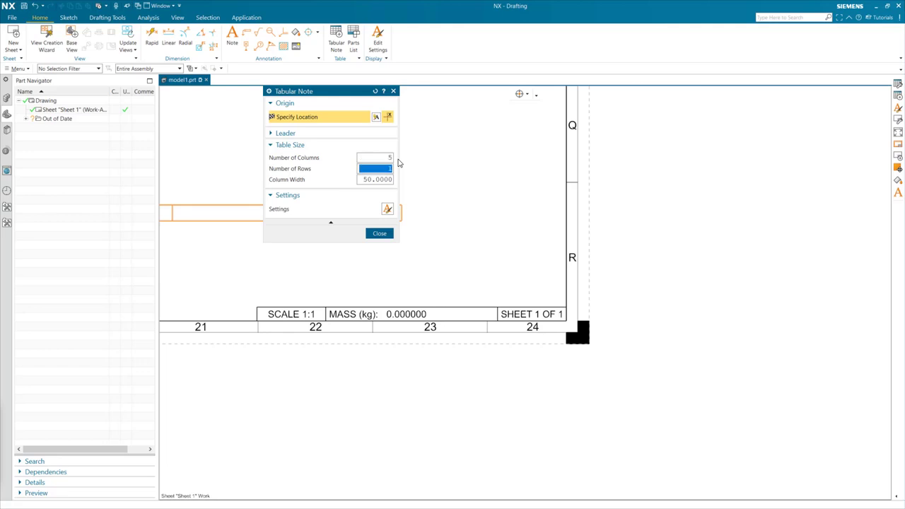
pyautogui.write('2')
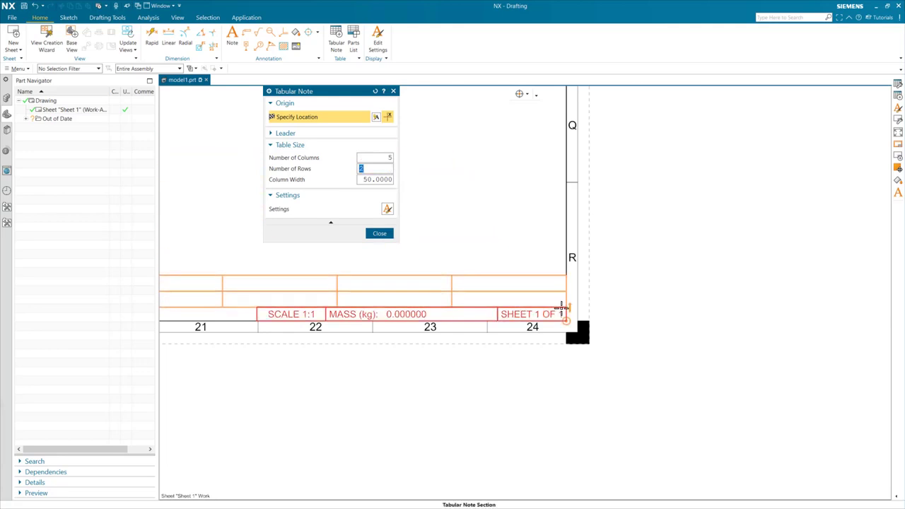
pyautogui.click(566, 309)
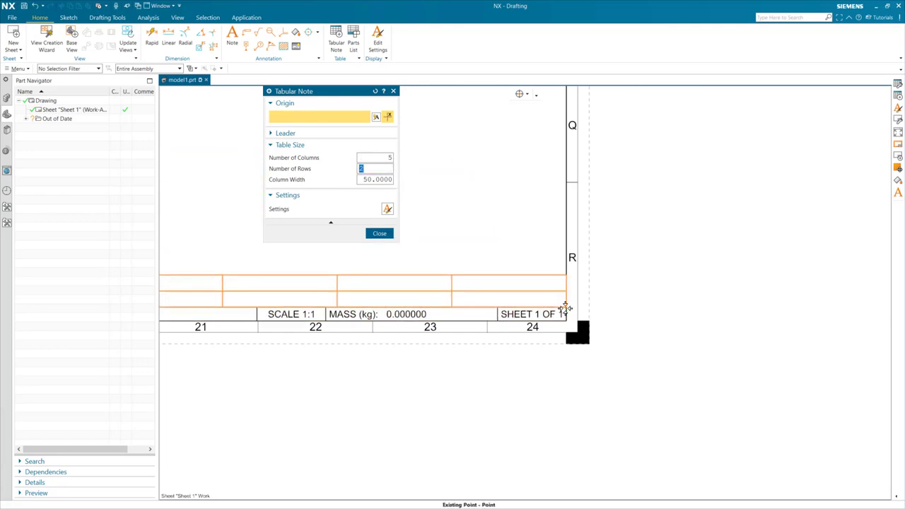
pyautogui.press('Escape')
pyautogui.scroll(-2, 587, 304)
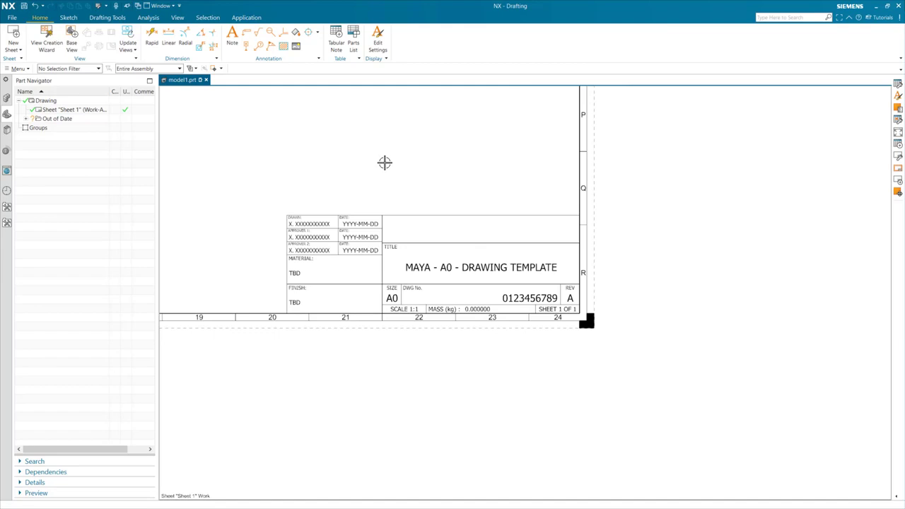
# - Replace the mass cell's fixed 0.000000 with the NX_MassPropRollupMass part attribute
pyautogui.click(497, 309)
pyautogui.rightClick(497, 309)
pyautogui.click(519, 326)
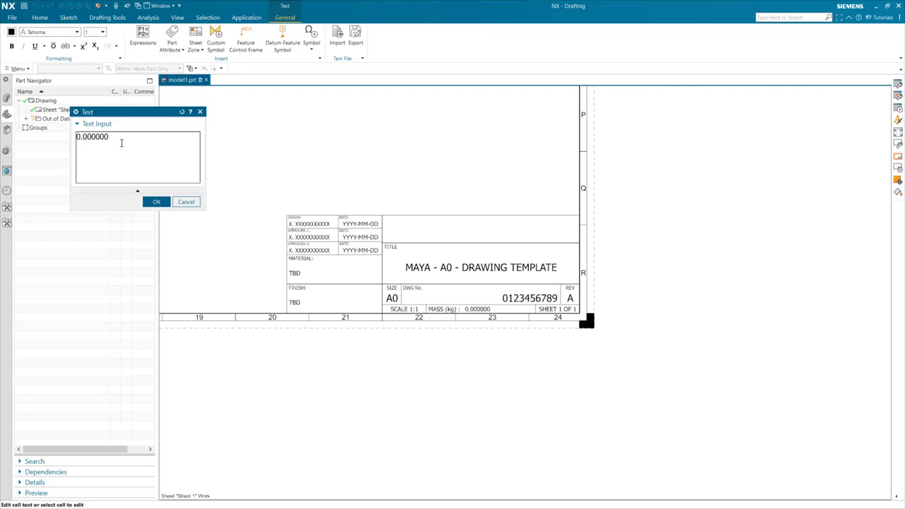
pyautogui.moveTo(122, 142); pyautogui.dragTo(74, 137)
pyautogui.press('Delete')
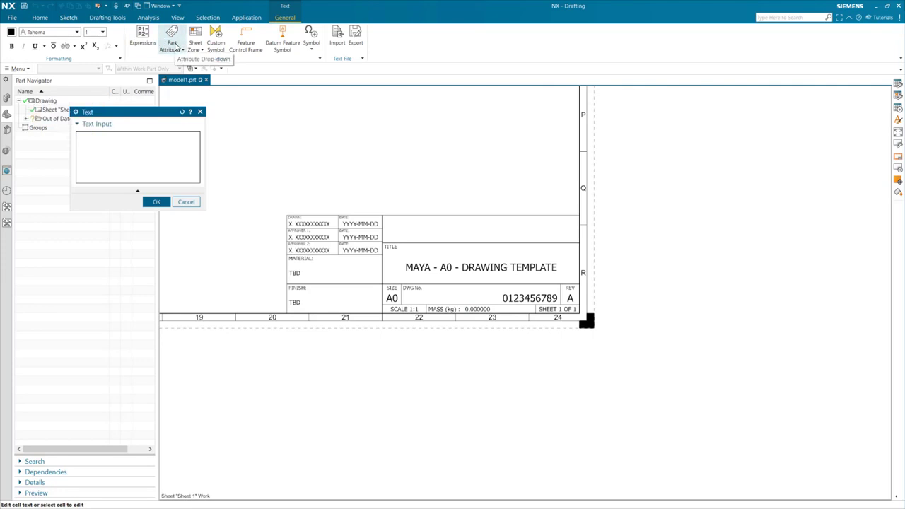
pyautogui.press('Return')
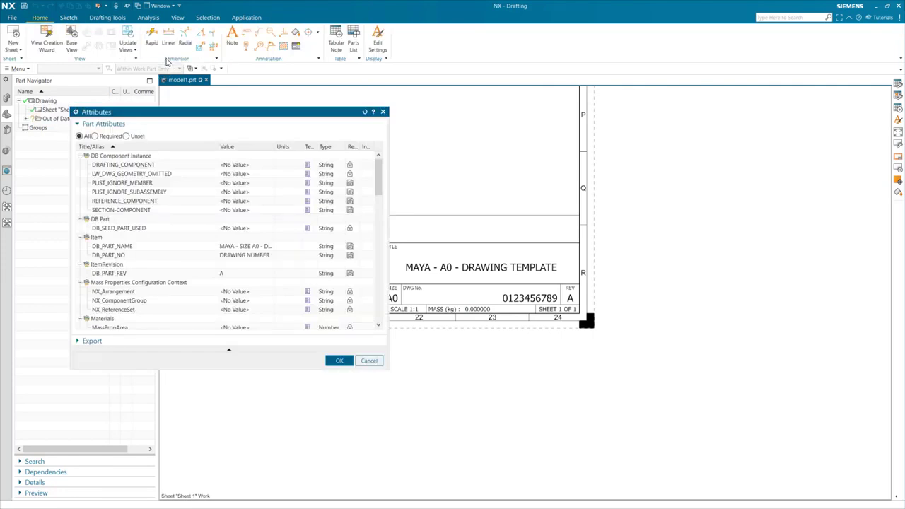
pyautogui.scroll(-1, 182, 192)
pyautogui.scroll(-2, 182, 193)
pyautogui.scroll(-1, 184, 194)
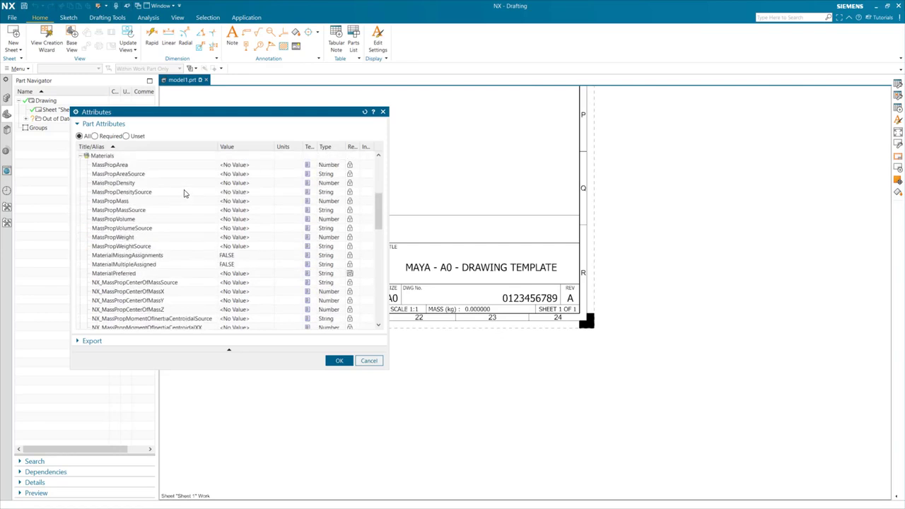
pyautogui.scroll(-1, 185, 195)
pyautogui.scroll(-3, 185, 196)
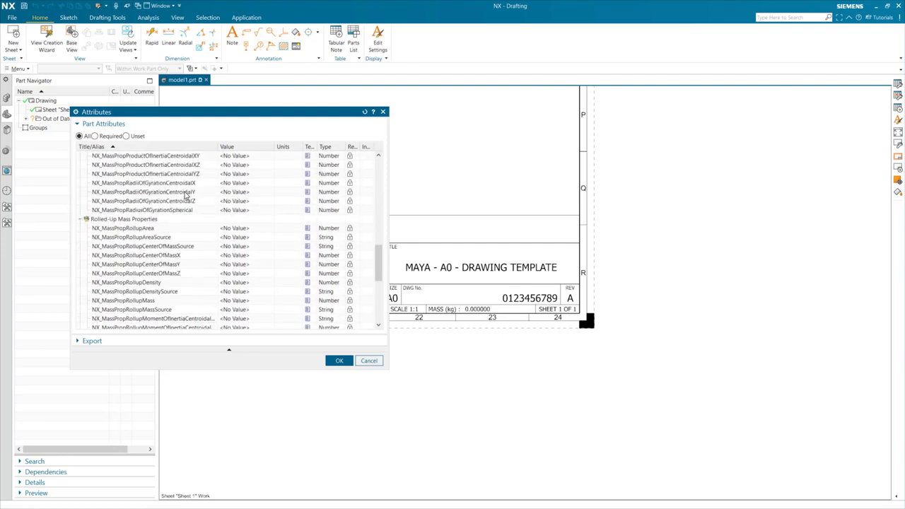
pyautogui.click(146, 303)
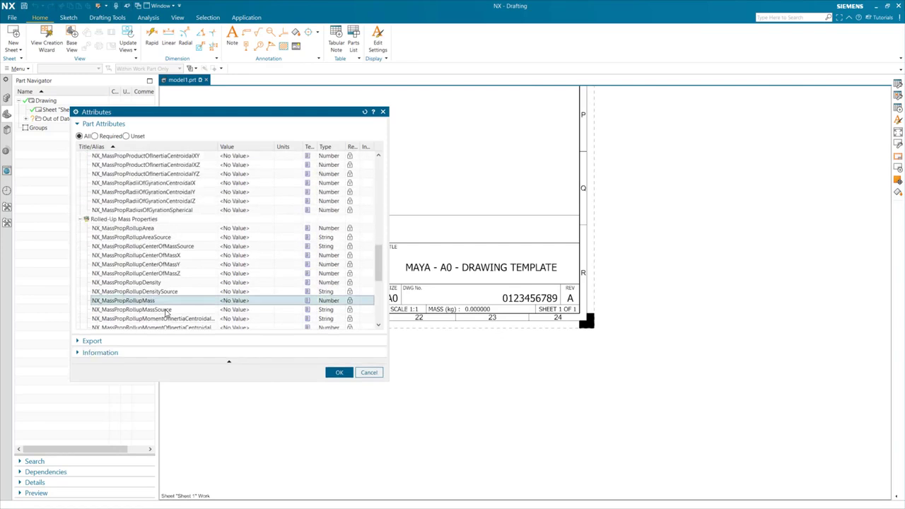
pyautogui.click(342, 375)
pyautogui.click(158, 203)
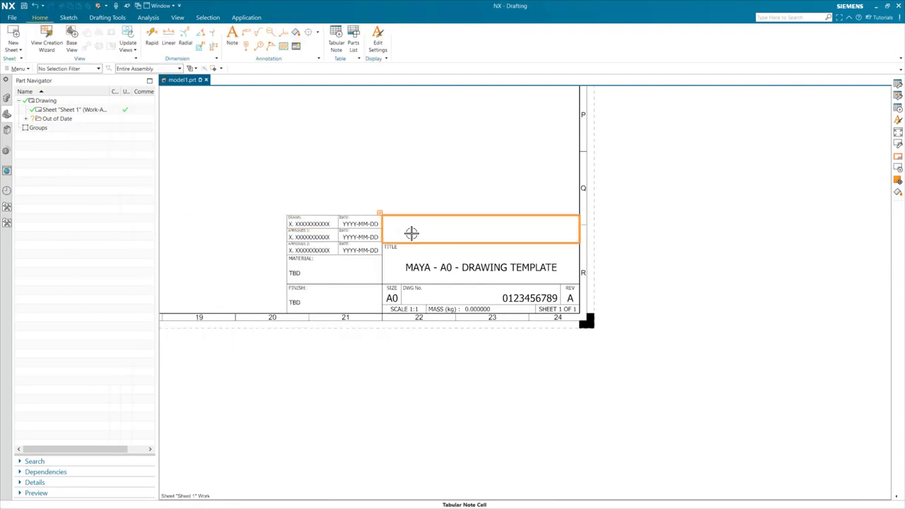
# - Replace the drawing number placeholder with the DB_PART_NO part attribute
pyautogui.rightClick(517, 297)
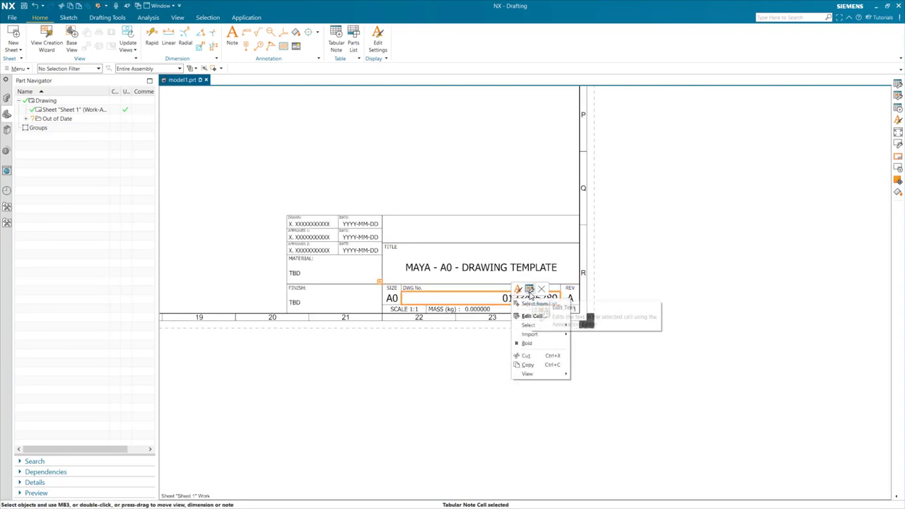
pyautogui.click(532, 315)
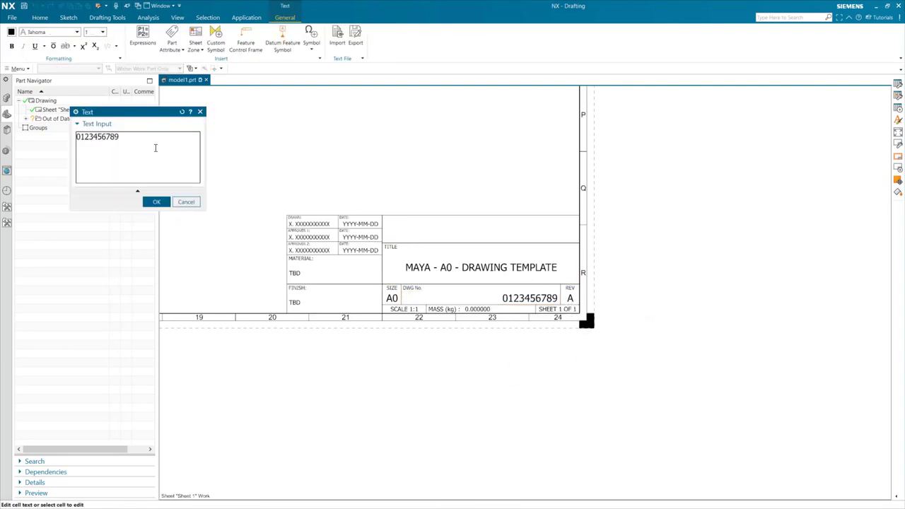
pyautogui.hotkey('ctrl', 'a')
pyautogui.press('Delete')
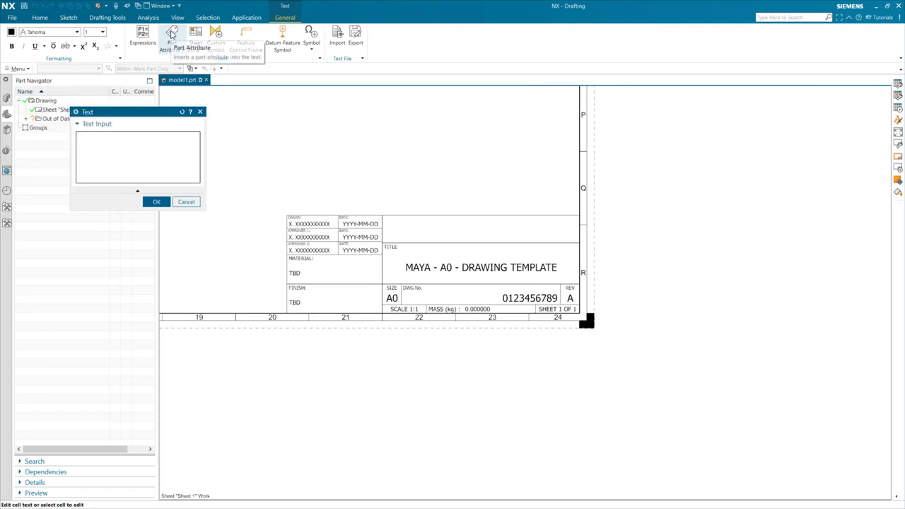
pyautogui.click(171, 37)
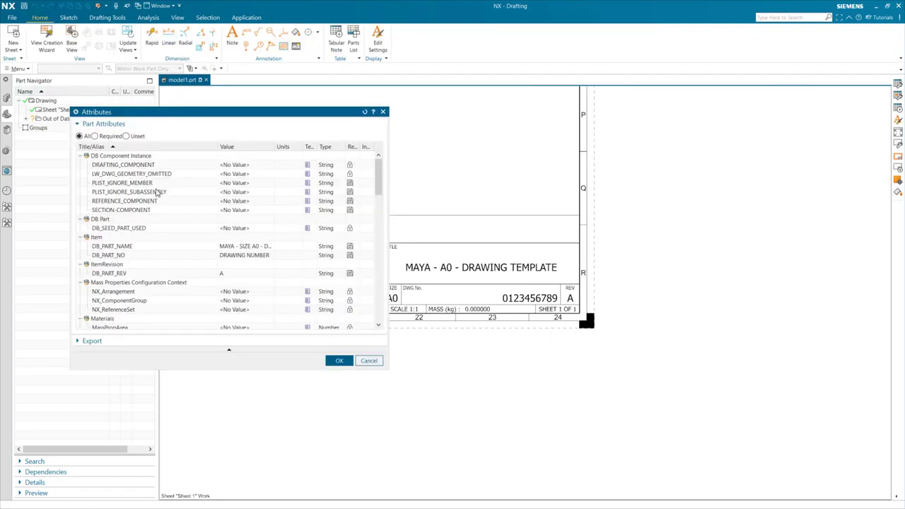
pyautogui.click(129, 257)
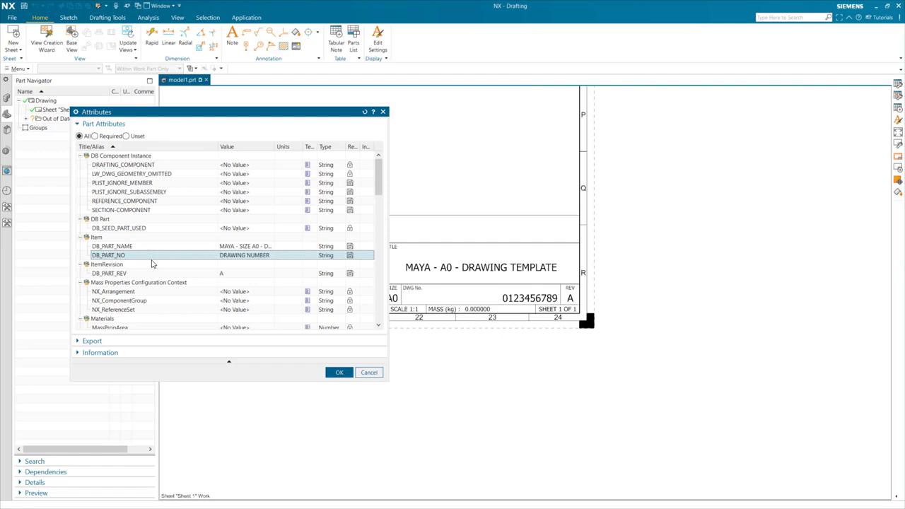
pyautogui.click(333, 375)
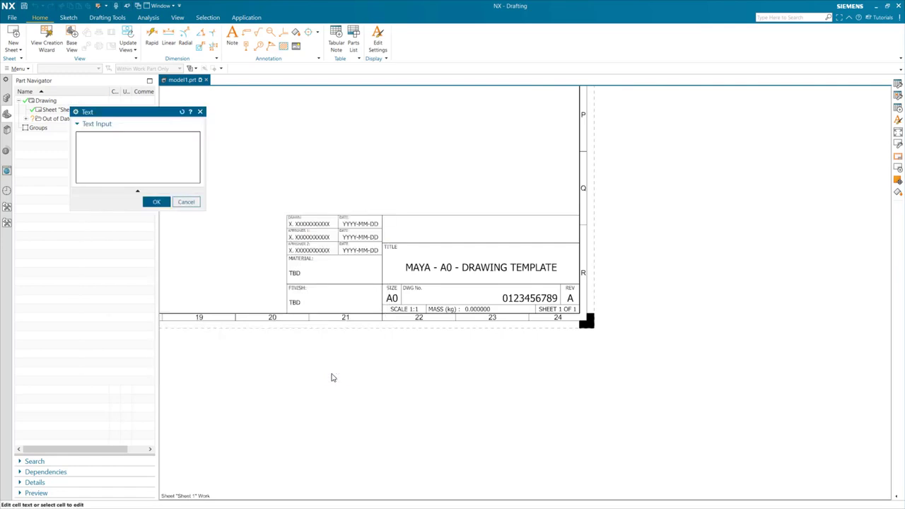
pyautogui.click(163, 204)
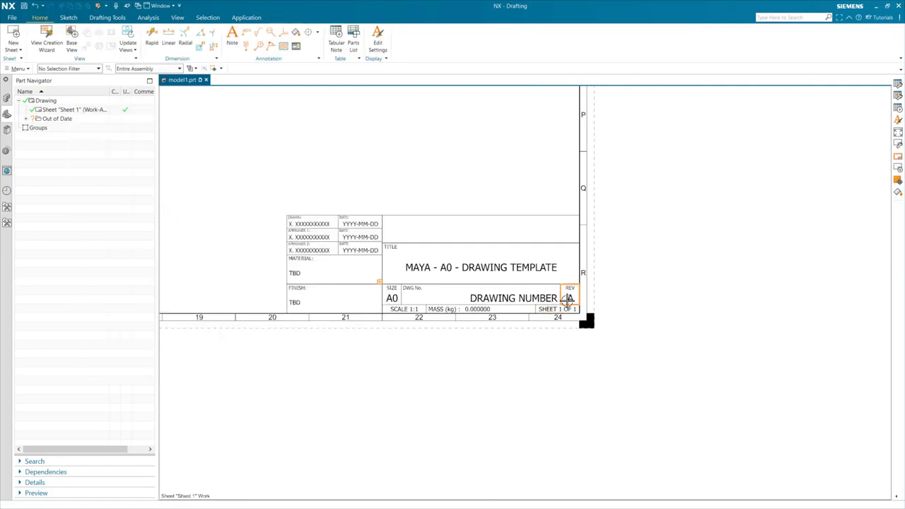
# - Fill the revision cell with the DB_PART_REV part attribute
pyautogui.rightClick(570, 298)
pyautogui.click(590, 293)
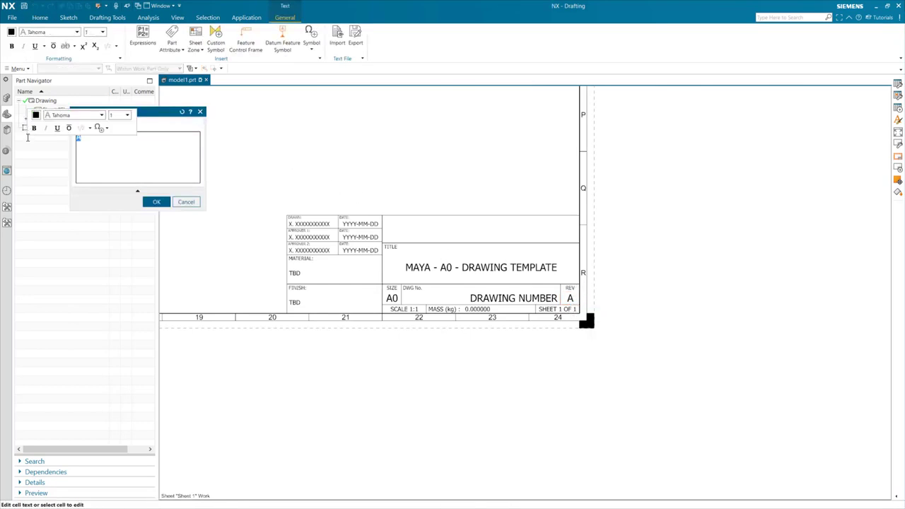
pyautogui.press('Escape')
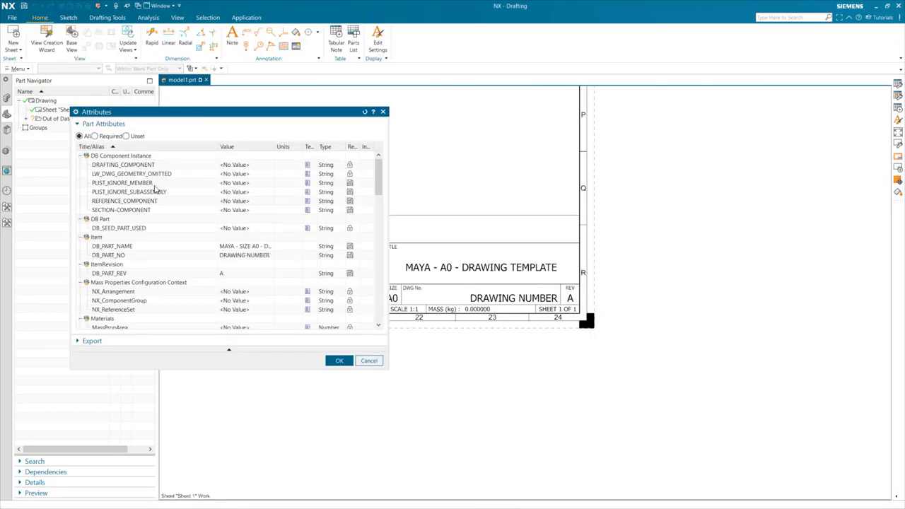
pyautogui.click(340, 372)
pyautogui.click(156, 202)
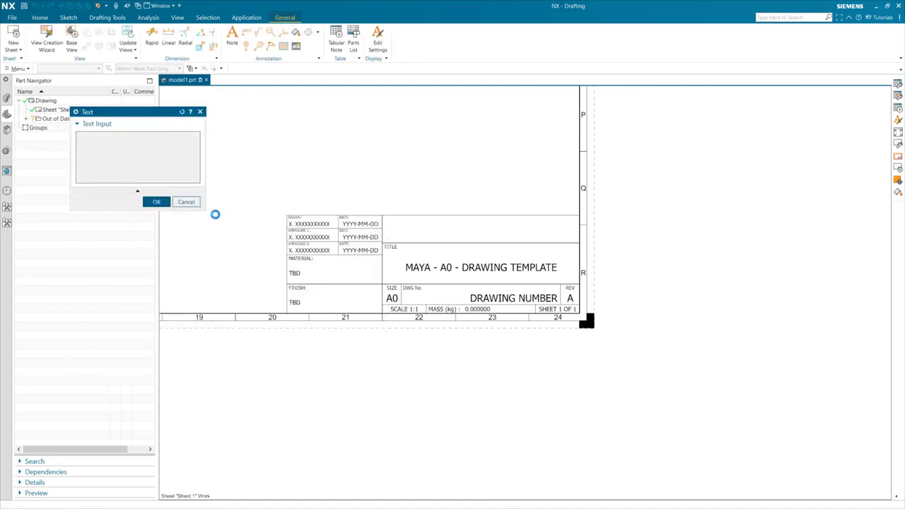
# - Replace the title placeholder with the DB_PART_NAME attribute
pyautogui.rightClick(469, 263)
pyautogui.click(487, 287)
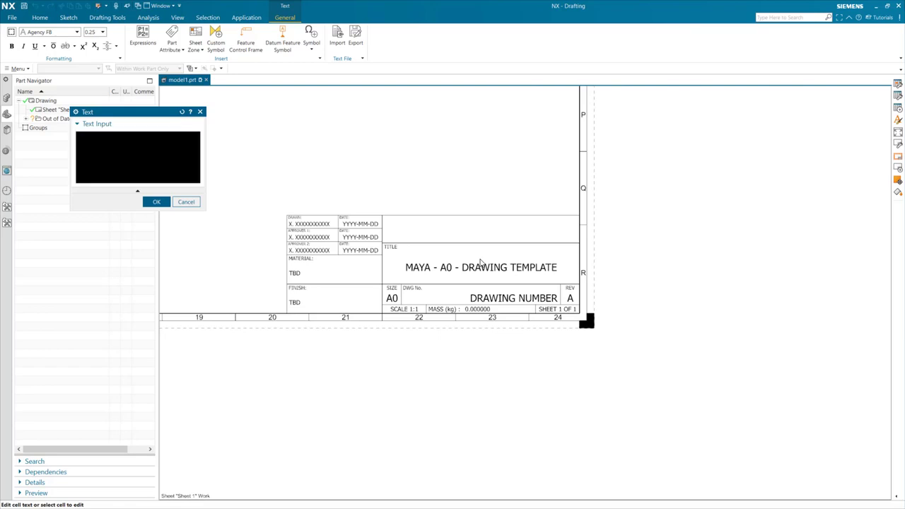
pyautogui.hotkey('ctrl', 'a')
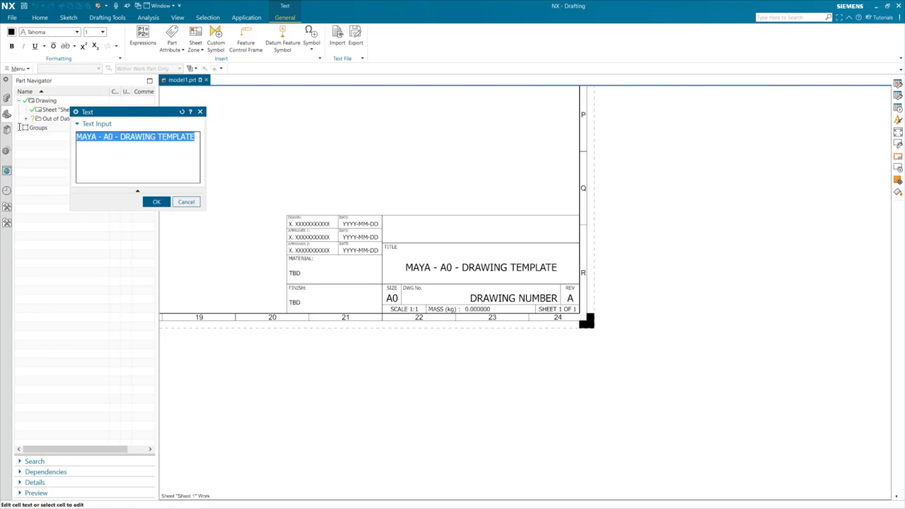
pyautogui.press('BackSpace')
pyautogui.press('Escape')
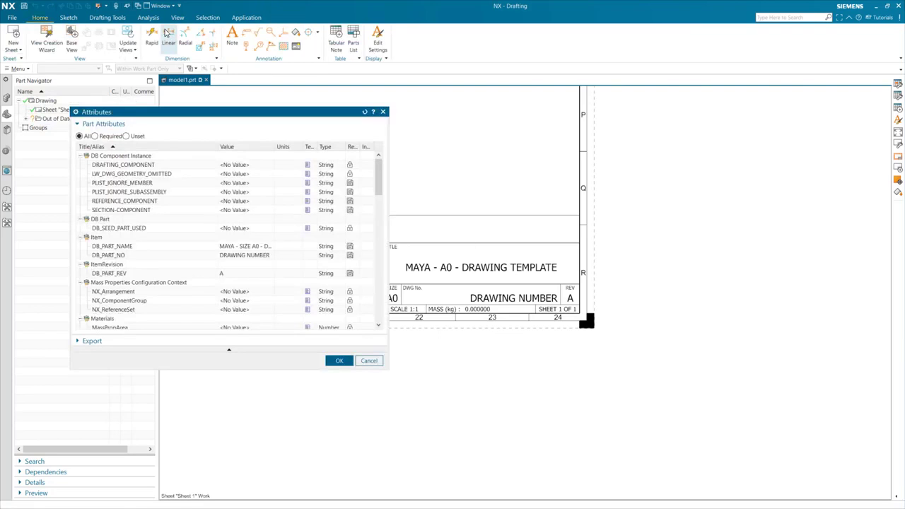
pyautogui.click(195, 251)
pyautogui.click(334, 373)
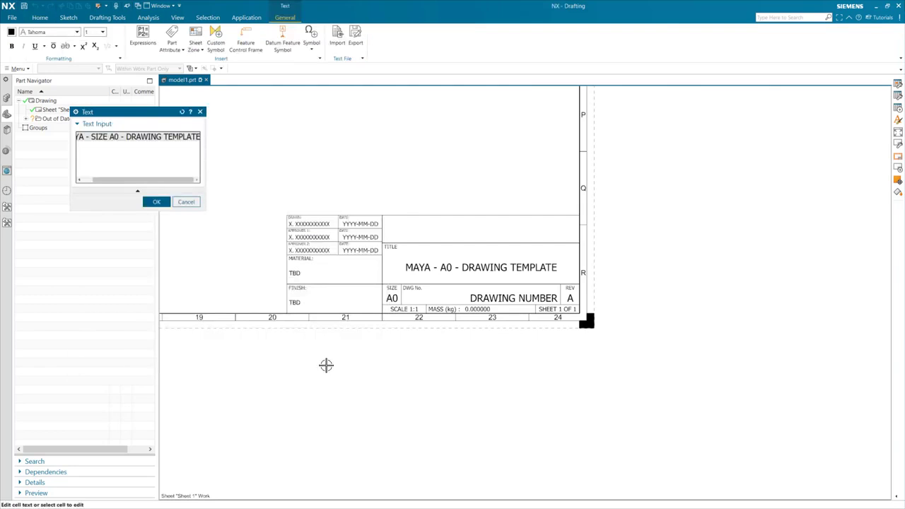
pyautogui.click(158, 204)
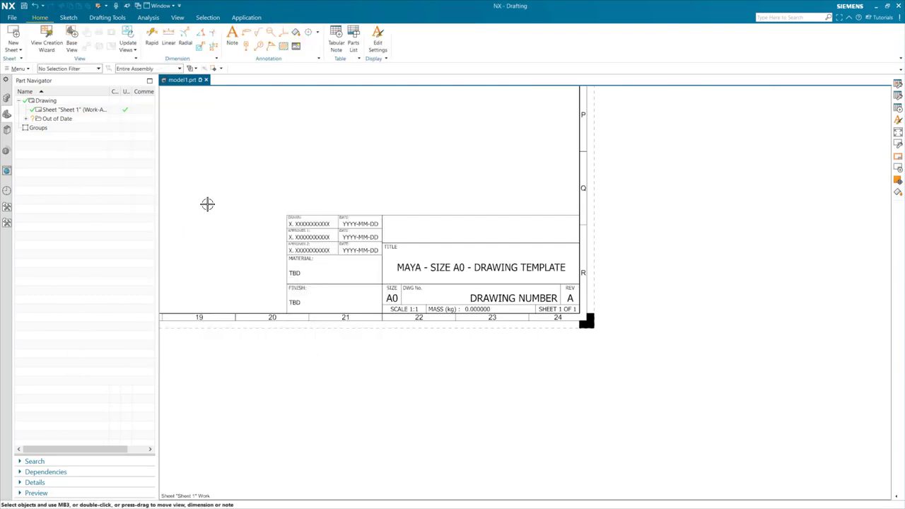
# - Insert MayaLogo_70.jpg as an image in the empty top-right title block cell
pyautogui.rightClick(481, 232)
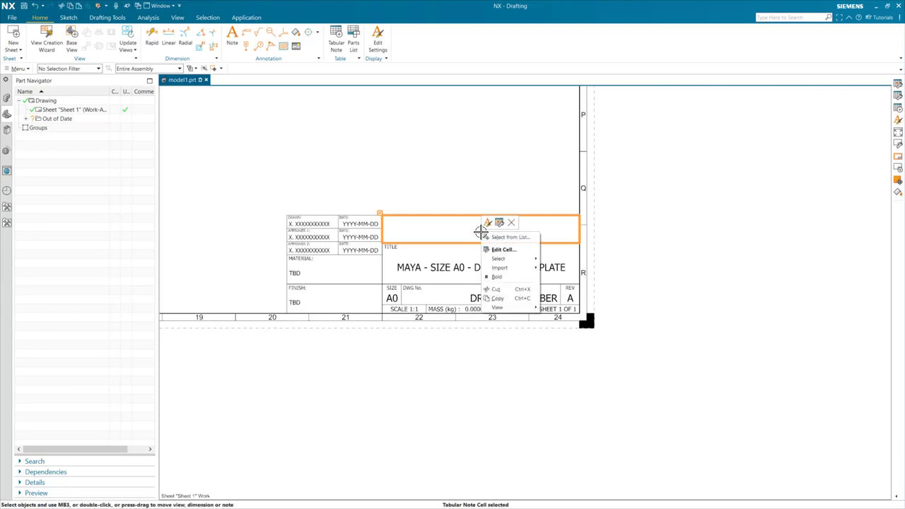
pyautogui.moveTo(502, 268)
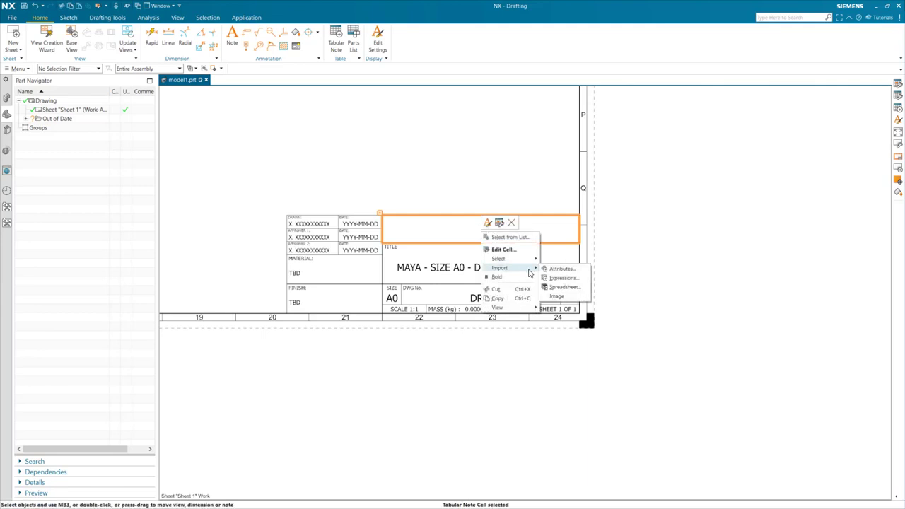
pyautogui.click(556, 297)
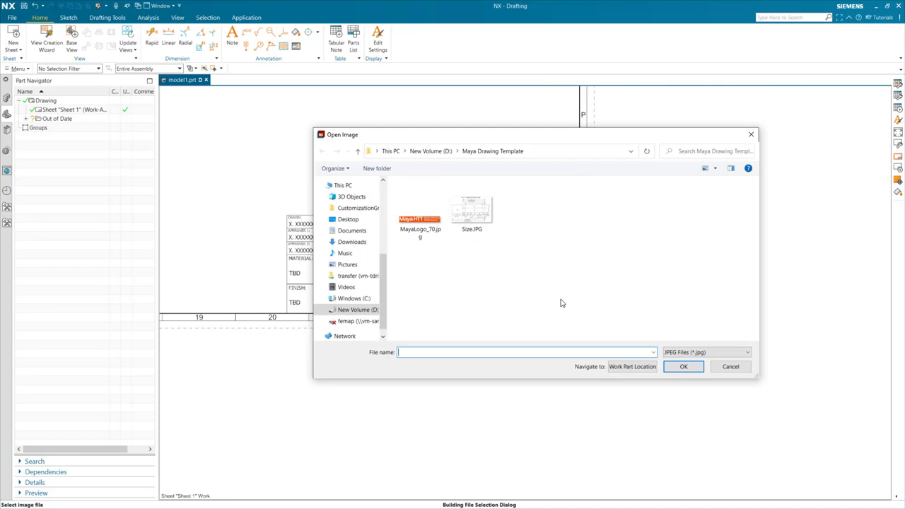
pyautogui.click(429, 210)
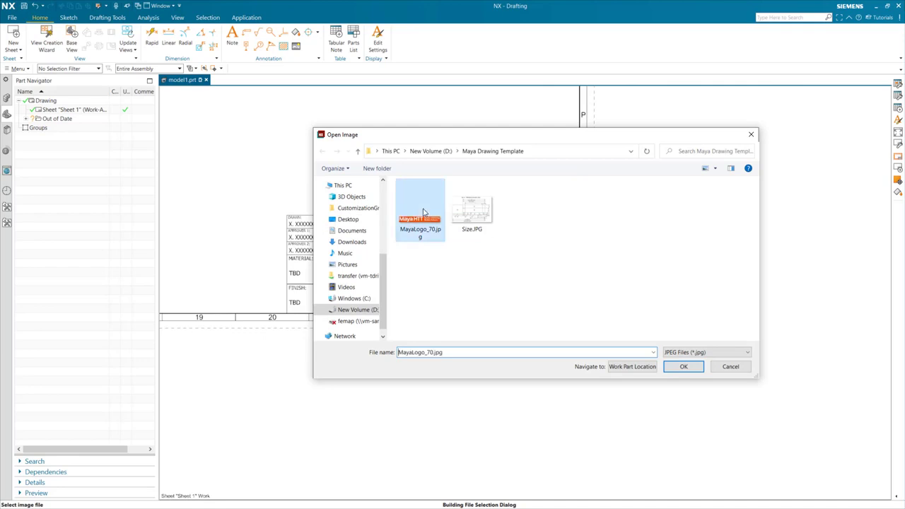
pyautogui.click(693, 367)
pyautogui.click(688, 279)
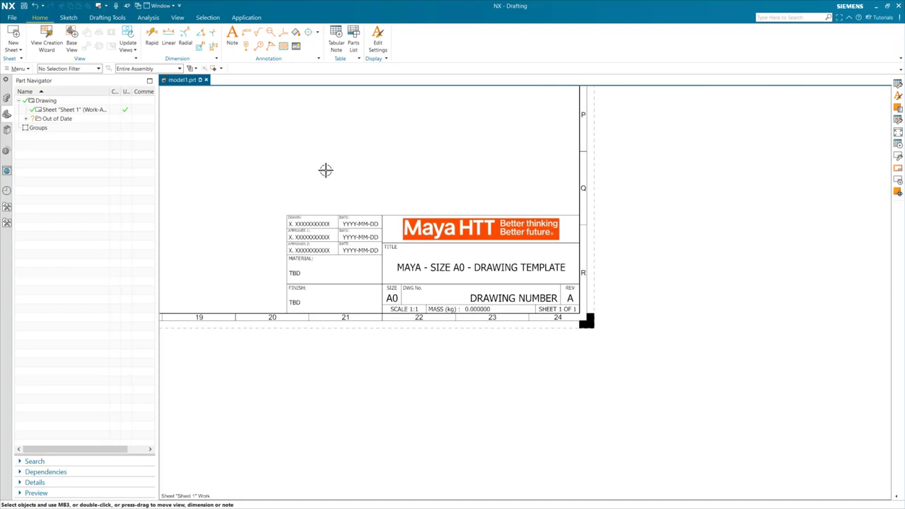
# - Start a title block definition and box-select all the title block tables
pyautogui.click(110, 18)
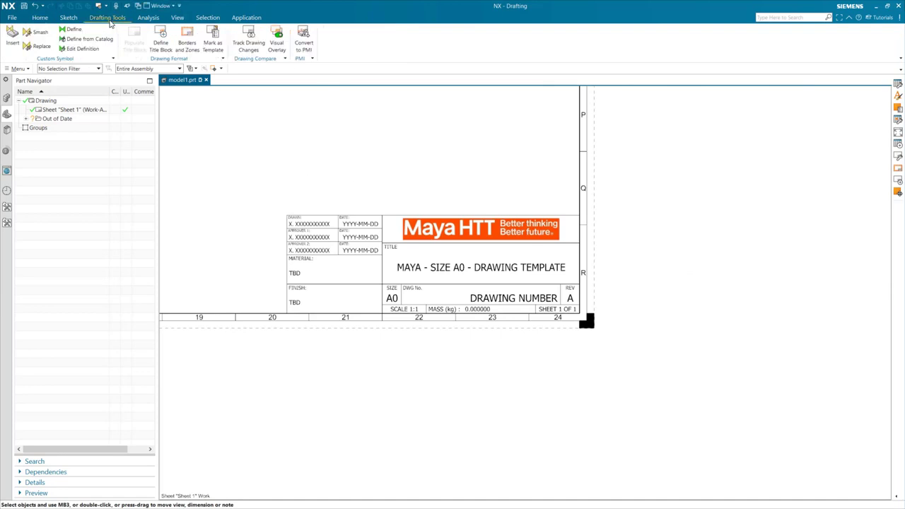
pyautogui.click(160, 37)
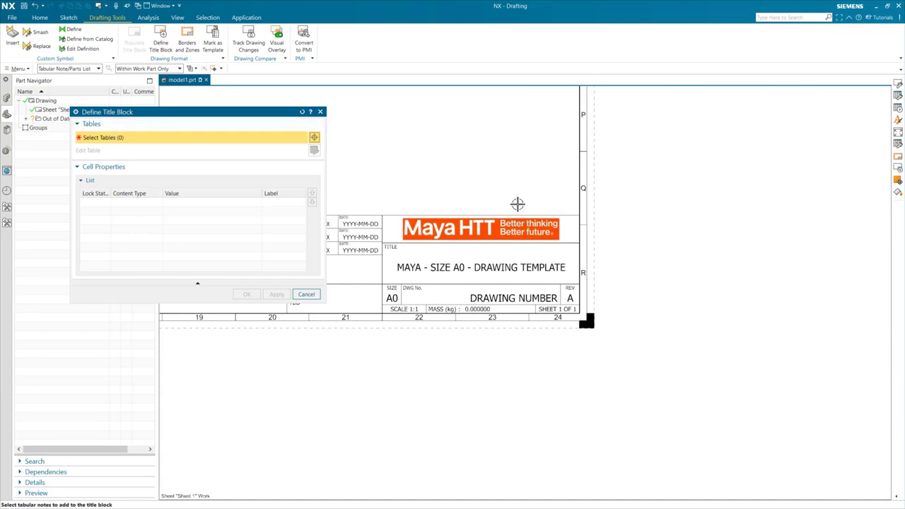
pyautogui.scroll(-2, 519, 207)
pyautogui.moveTo(607, 197); pyautogui.dragTo(354, 303)
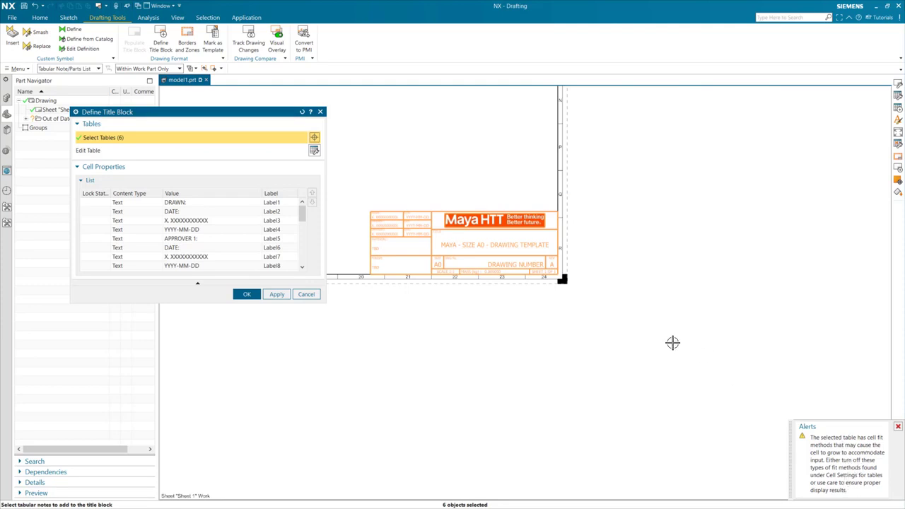
pyautogui.moveTo(325, 302); pyautogui.dragTo(341, 450)
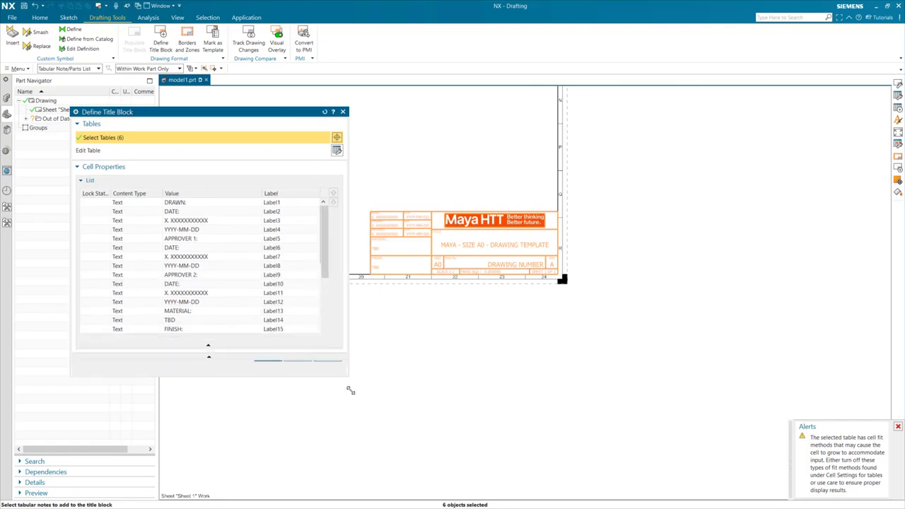
# - Lock the DRAWN, DATE and APPROVER 1 captions; label value cells DRAWN BY and DRAWN BY DATE
pyautogui.click(176, 202)
pyautogui.scroll(3, 375, 211)
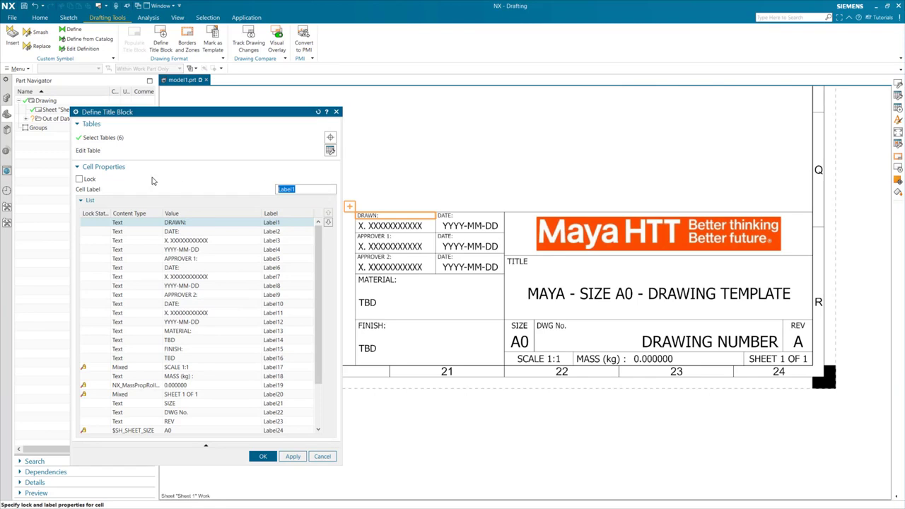
pyautogui.click(79, 179)
pyautogui.click(172, 232)
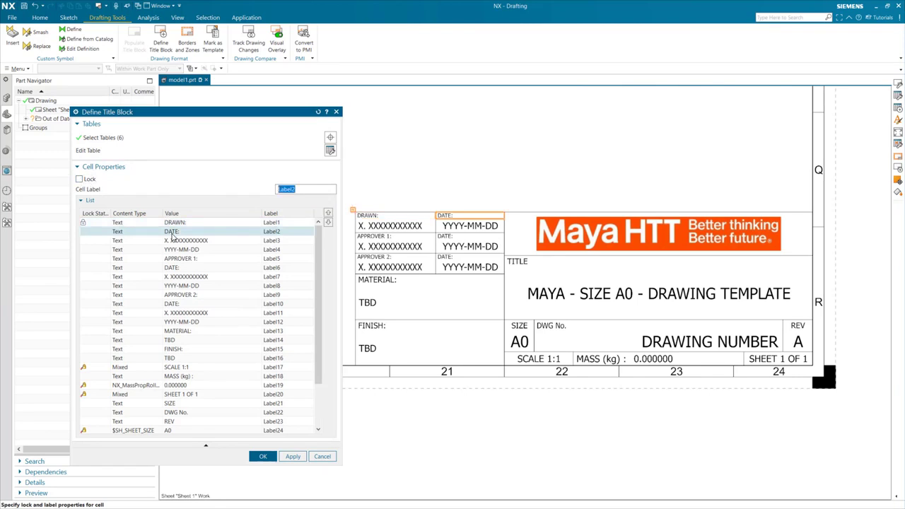
pyautogui.click(79, 179)
pyautogui.click(183, 243)
pyautogui.write('DRAWN BY')
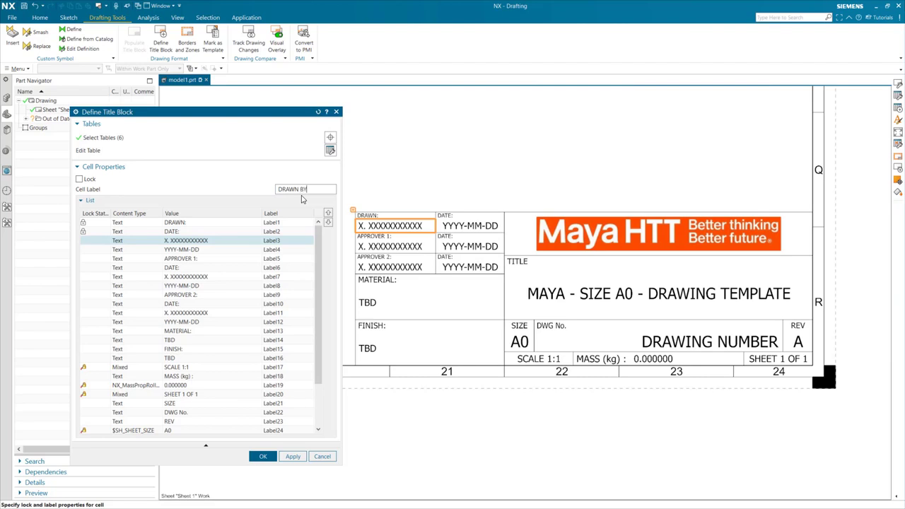
pyautogui.press('Return')
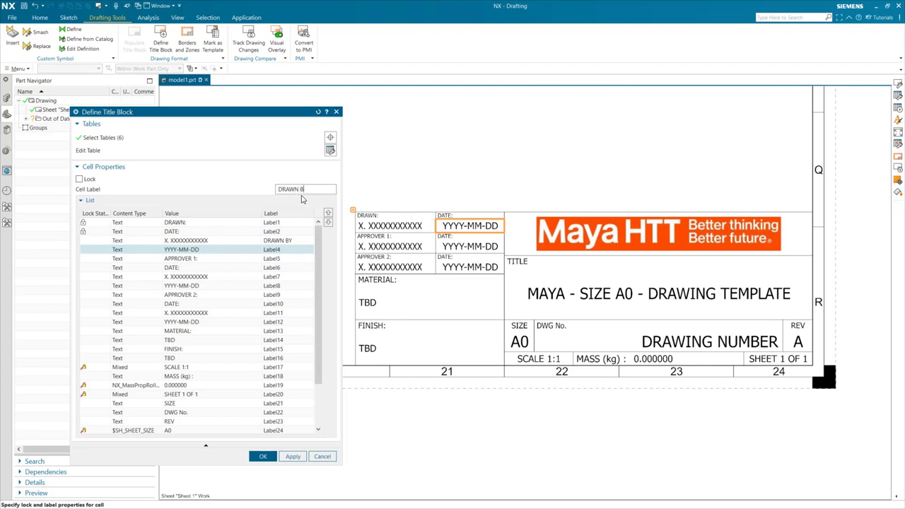
pyautogui.write('Y DATE')
pyautogui.press('Return')
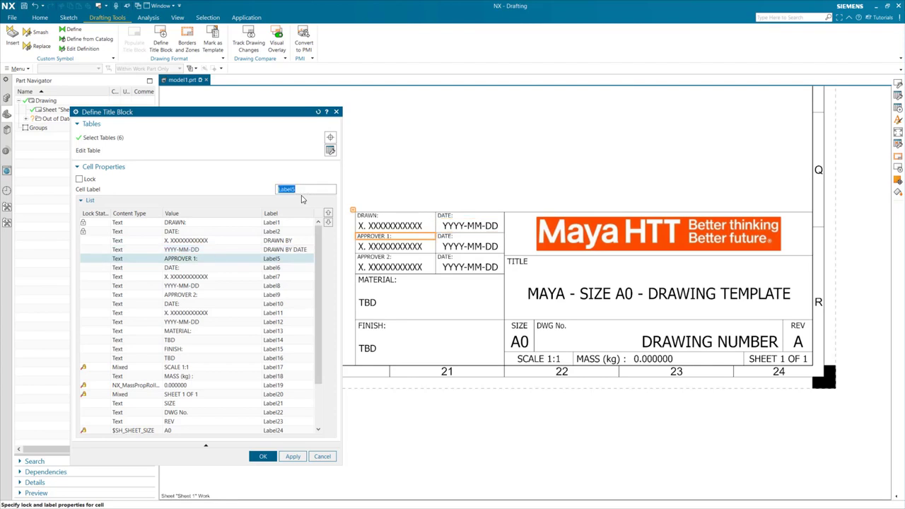
pyautogui.click(80, 179)
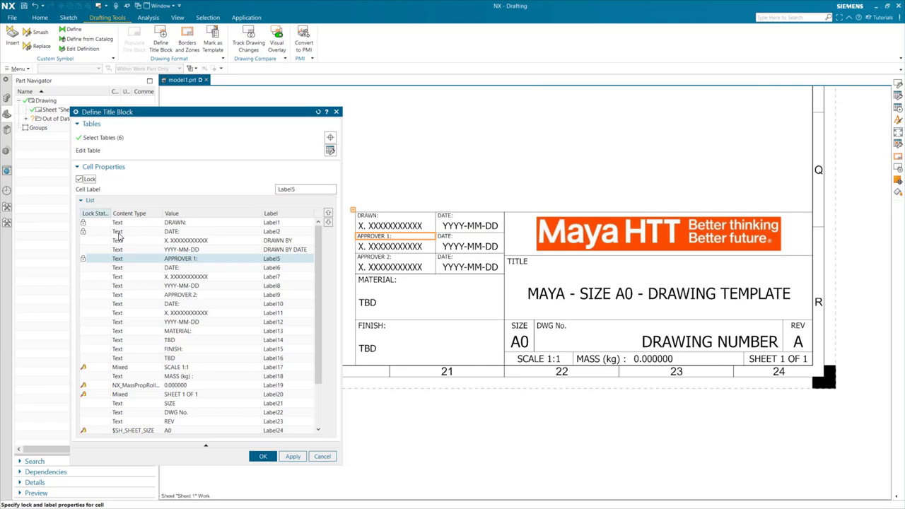
pyautogui.click(114, 270)
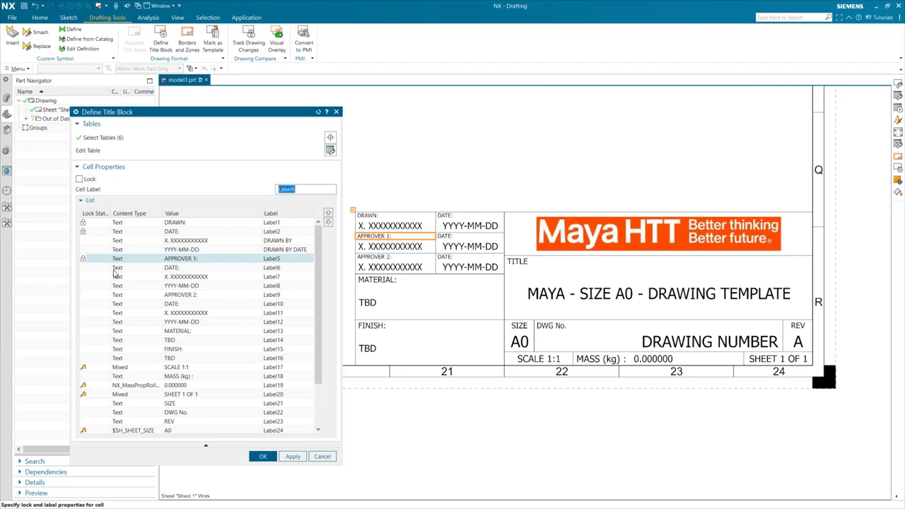
pyautogui.click(79, 179)
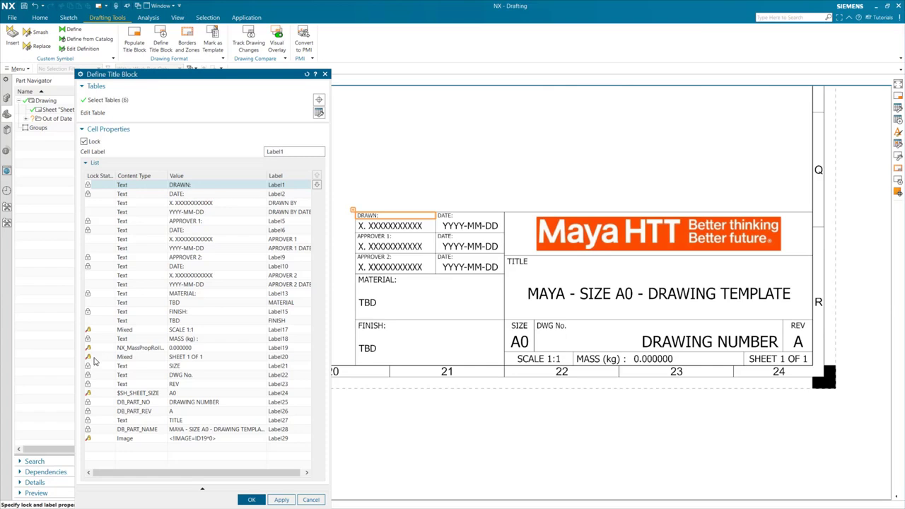
# - Apply the title block definition, then review its fillable fields with widened labels
pyautogui.click(252, 499)
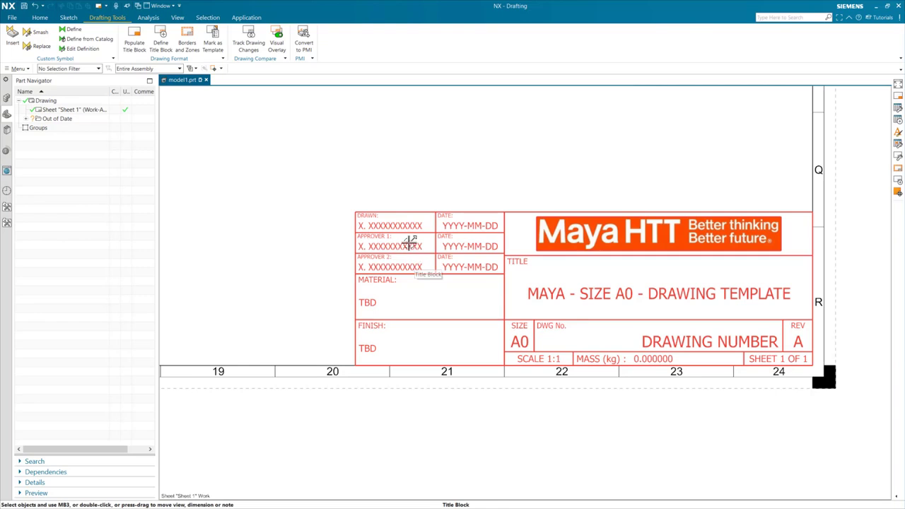
pyautogui.click(129, 43)
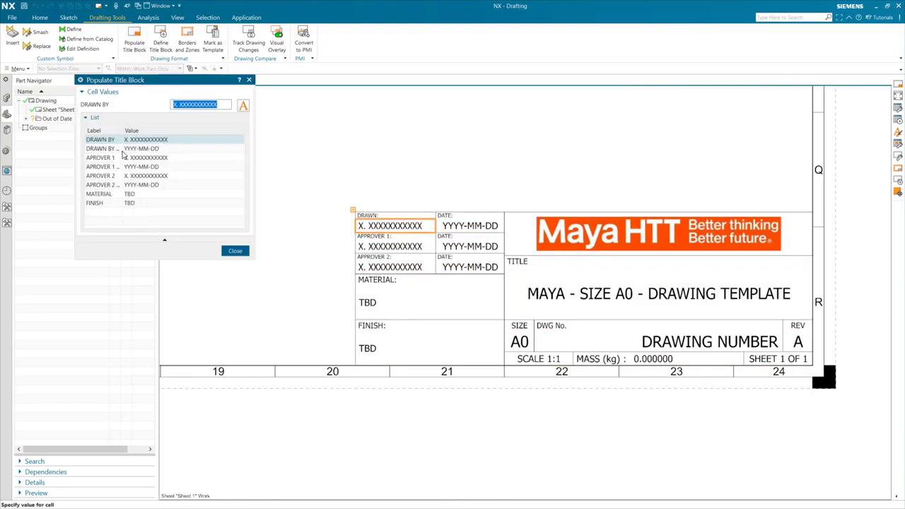
pyautogui.moveTo(122, 133); pyautogui.dragTo(140, 133)
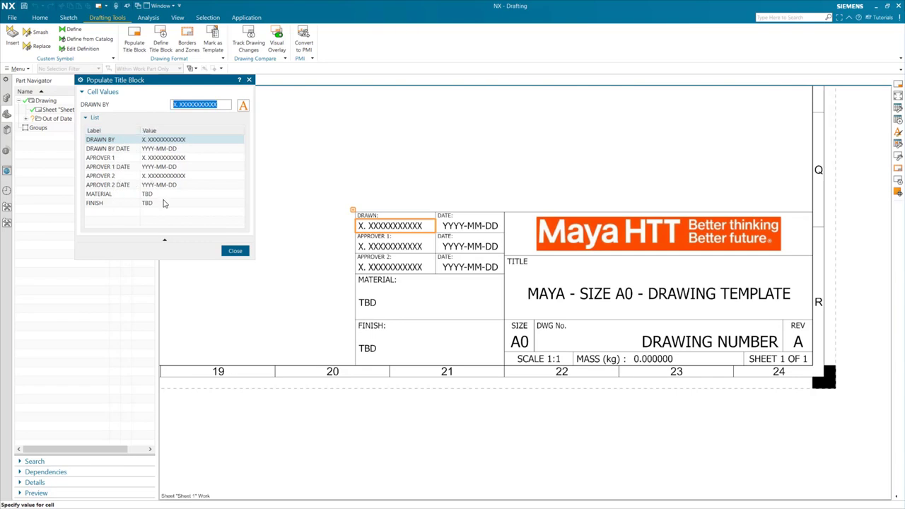
pyautogui.click(236, 252)
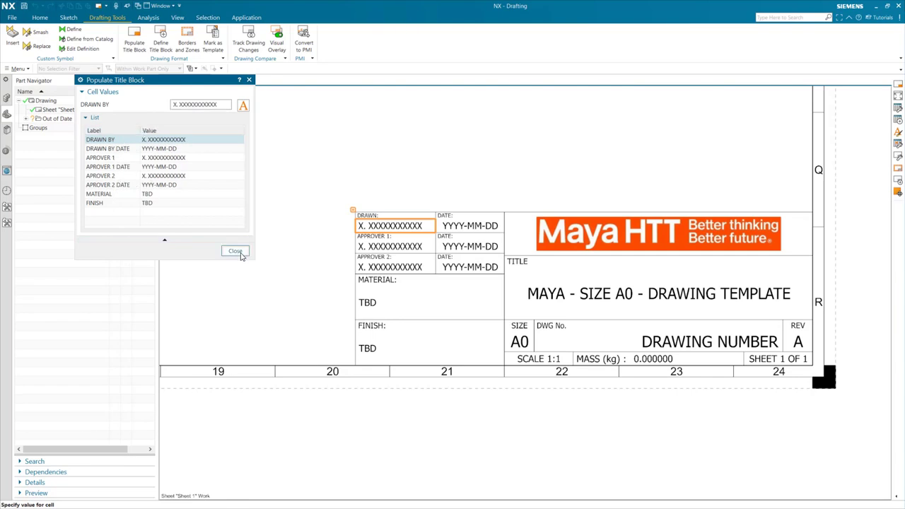
# - Reopen the title block's definition, review its table, and confirm the definition with OK
pyautogui.rightClick(391, 258)
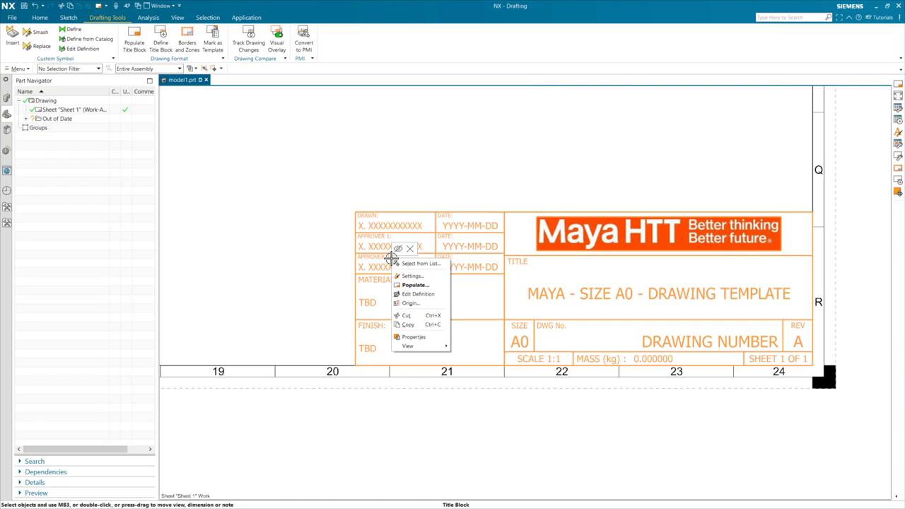
pyautogui.click(414, 294)
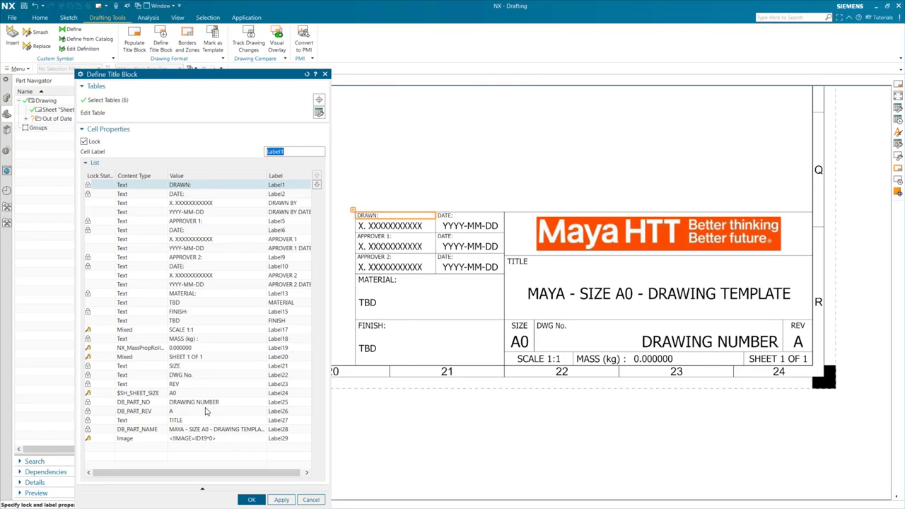
pyautogui.click(319, 114)
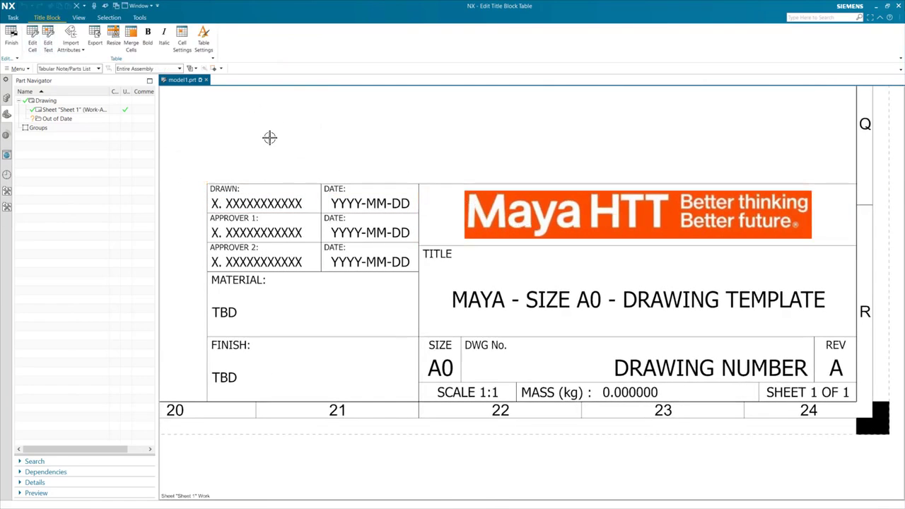
pyautogui.click(16, 44)
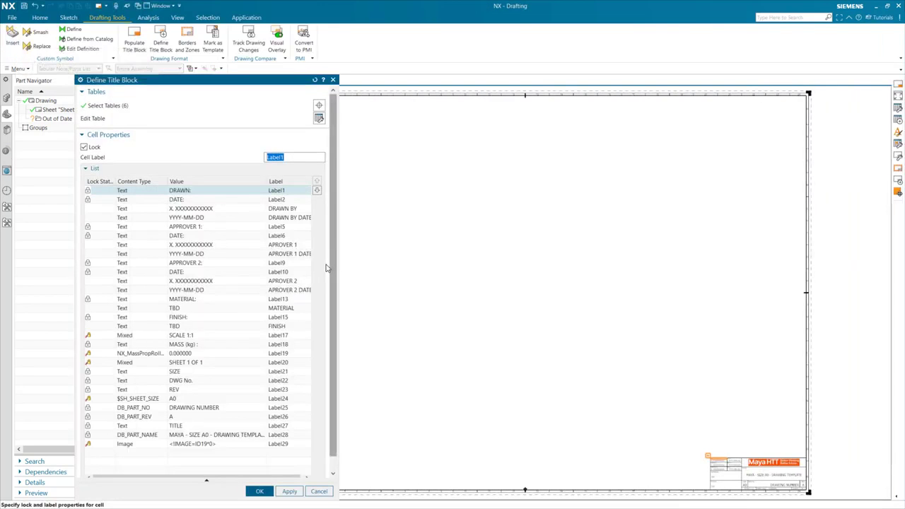
pyautogui.click(265, 495)
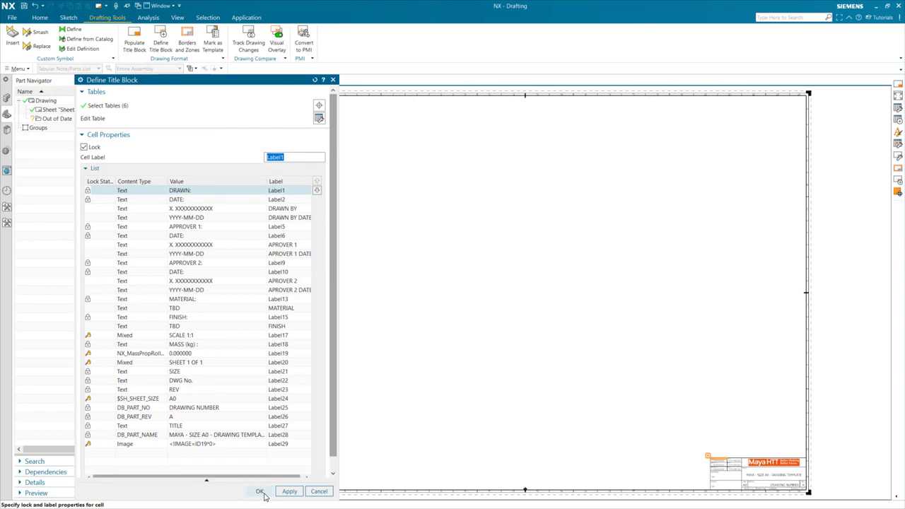
pyautogui.click(13, 19)
pyautogui.moveTo(19, 69)
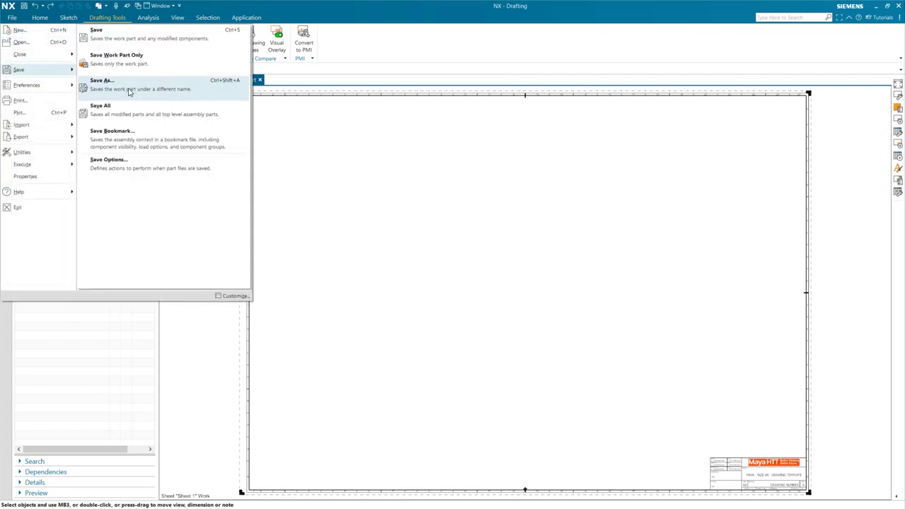
pyautogui.click(132, 89)
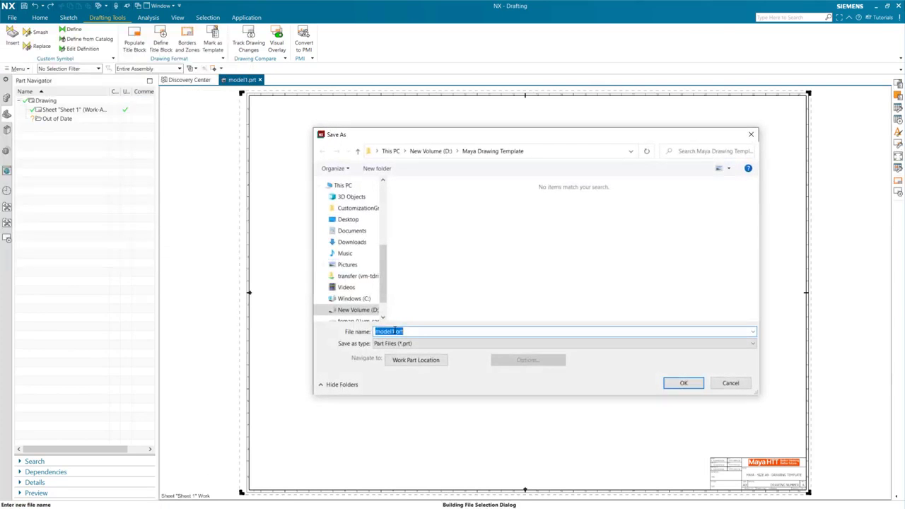
pyautogui.write('MAYA A0')
pyautogui.click(732, 384)
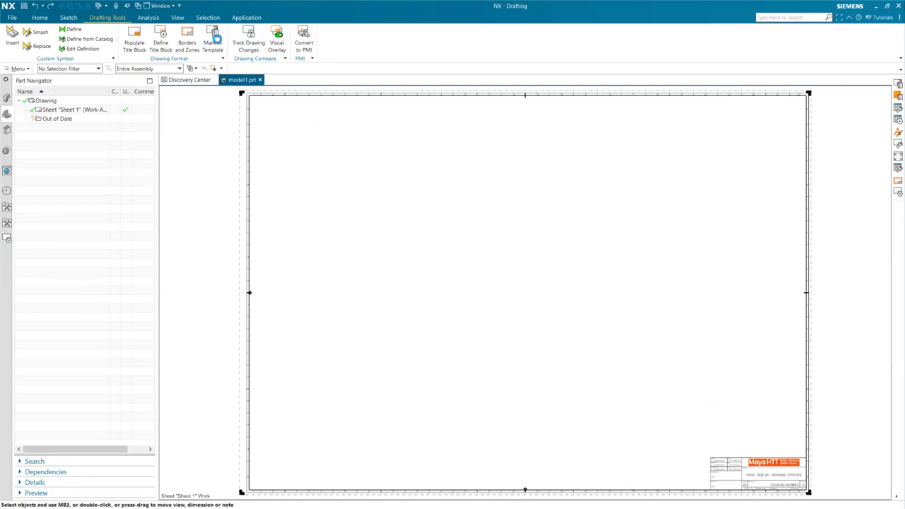
pyautogui.click(213, 39)
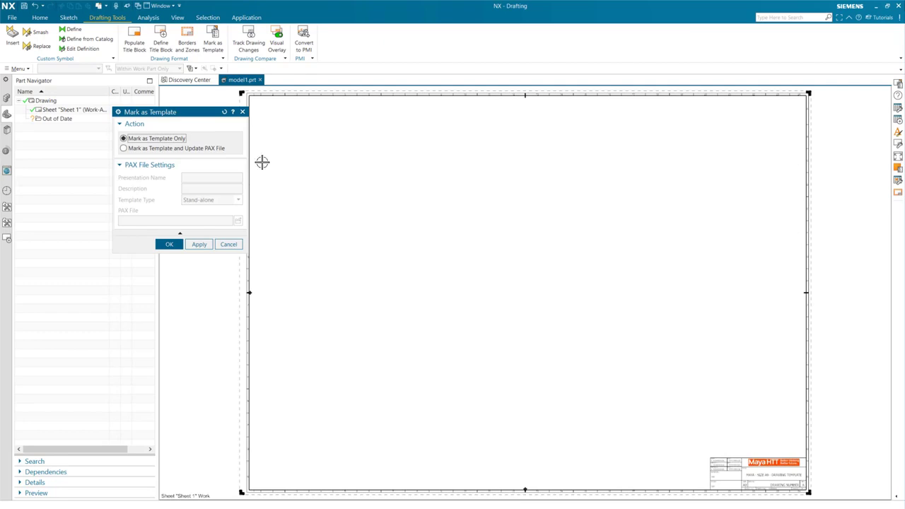
pyautogui.click(230, 245)
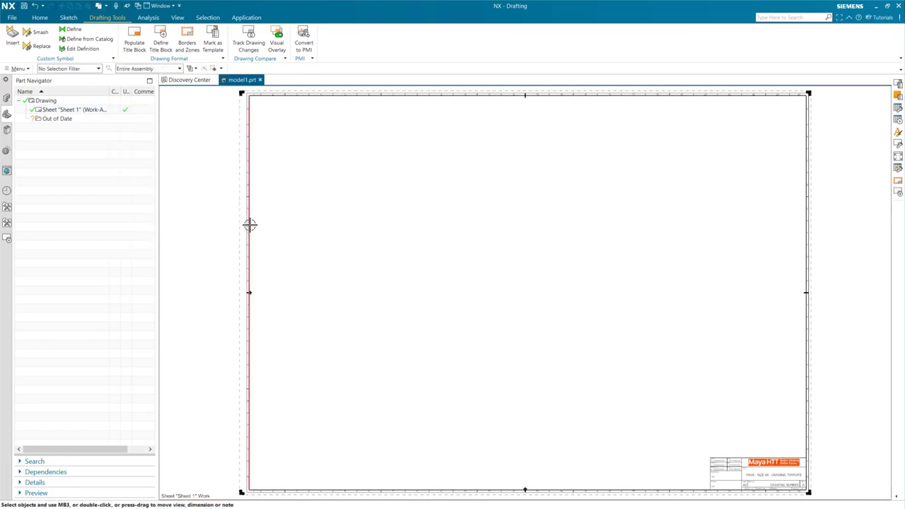
# - Delete 'SIZE A0' from model1's DB_PART_NAME attribute, leaving MAYA - DRAWING TEMPLATE
pyautogui.click(7, 99)
pyautogui.click(46, 110)
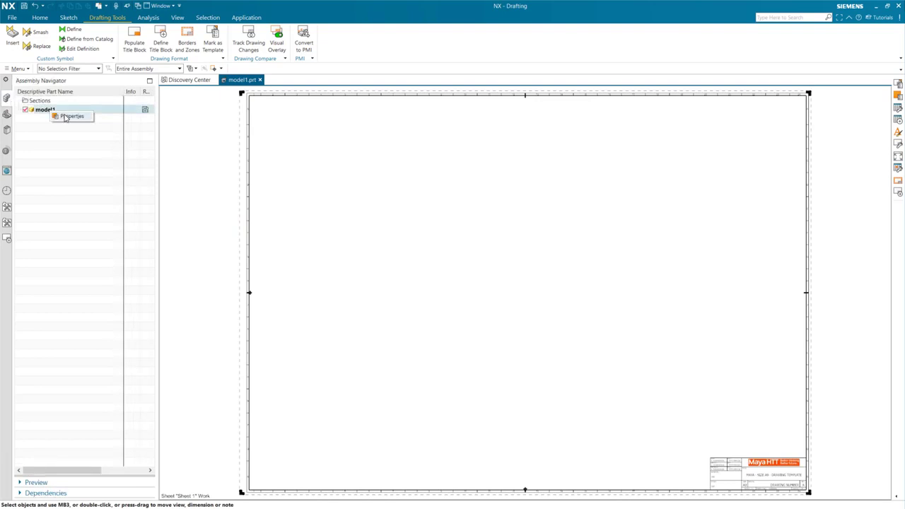
pyautogui.click(293, 256)
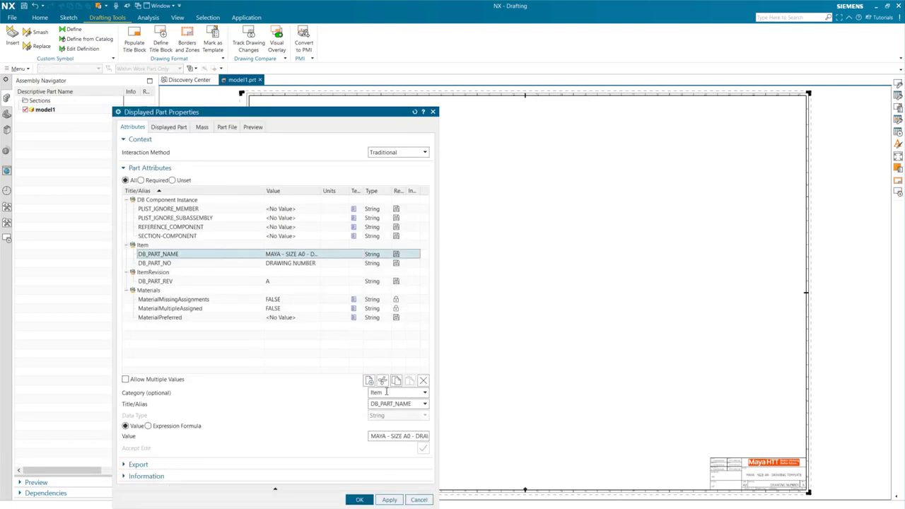
pyautogui.moveTo(411, 437); pyautogui.dragTo(400, 436)
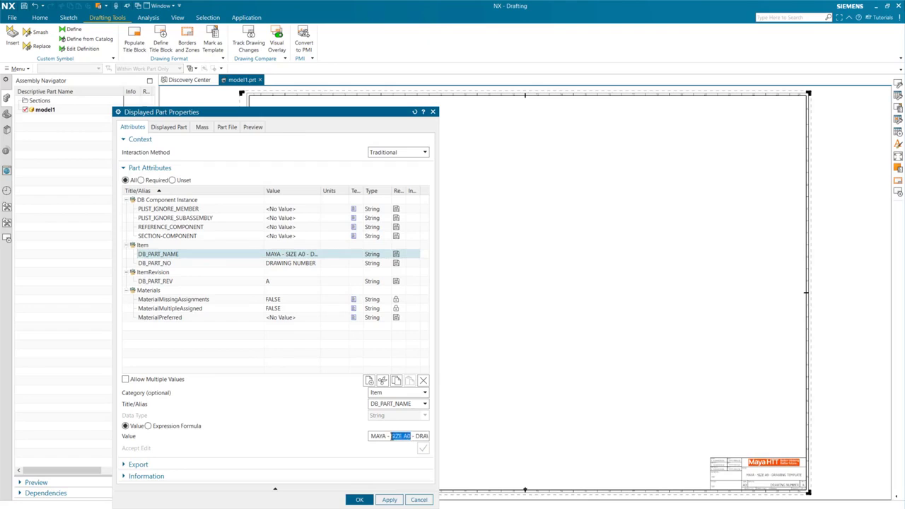
pyautogui.press('Delete')
pyautogui.click(361, 500)
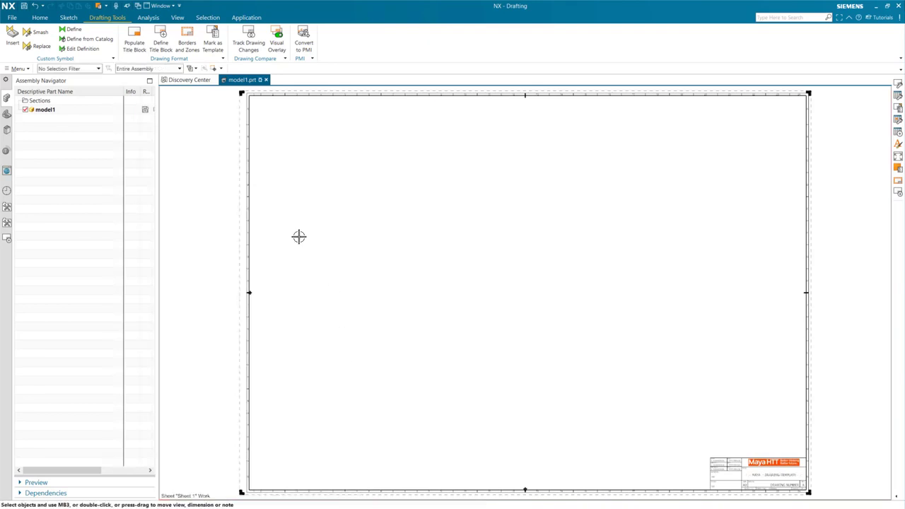
pyautogui.click(220, 157)
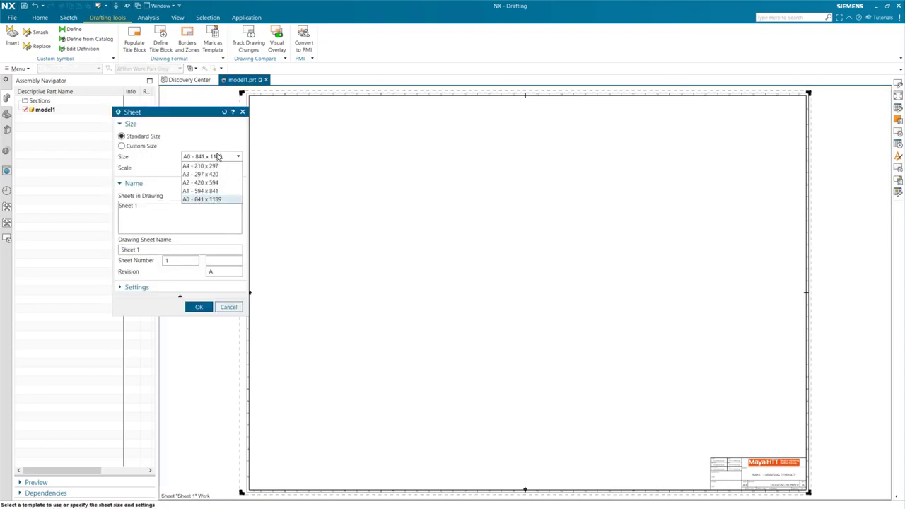
pyautogui.click(205, 191)
pyautogui.click(208, 308)
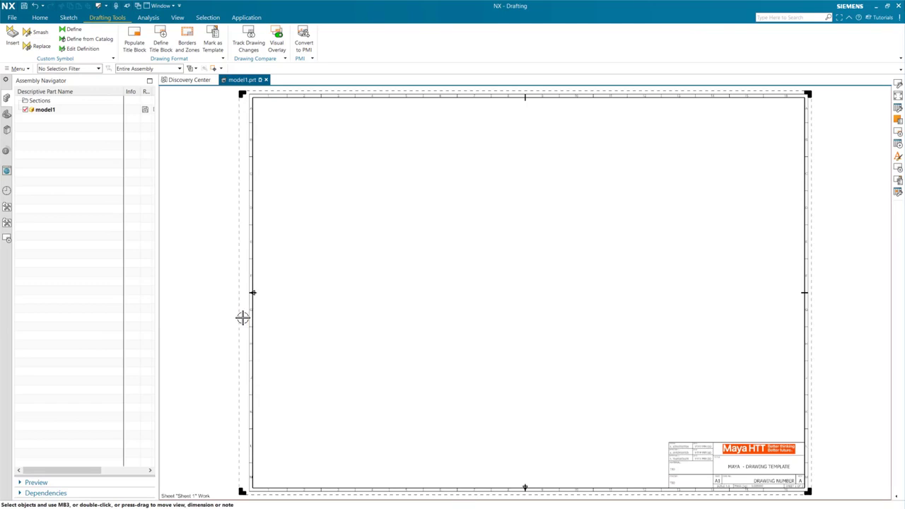
pyautogui.doubleClick(243, 317)
pyautogui.click(212, 156)
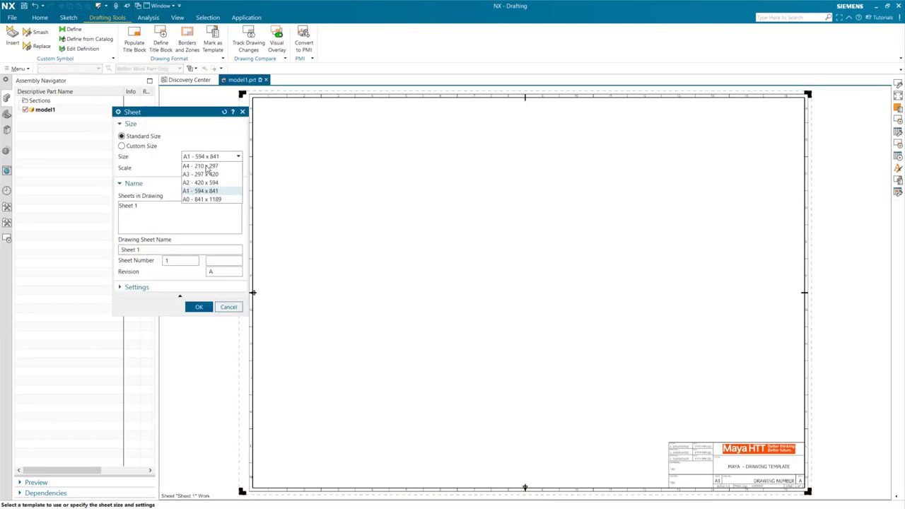
pyautogui.click(201, 185)
pyautogui.click(202, 308)
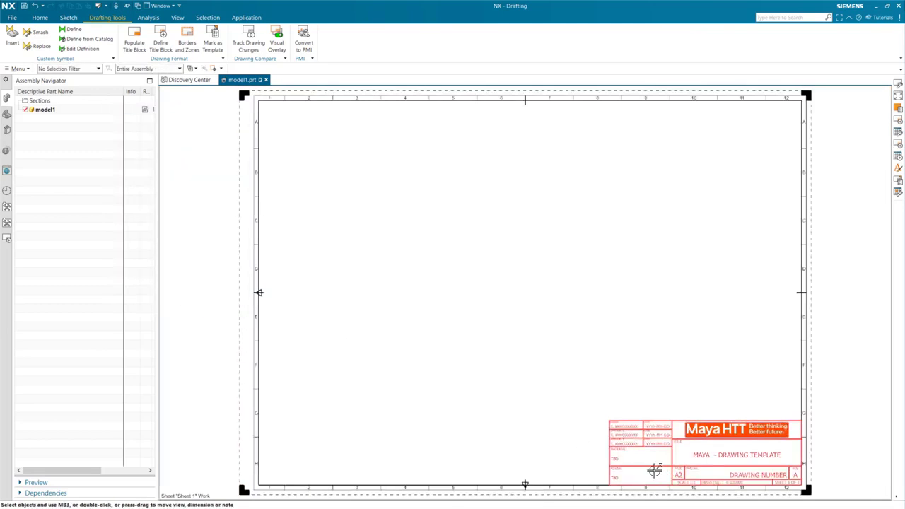
pyautogui.doubleClick(243, 360)
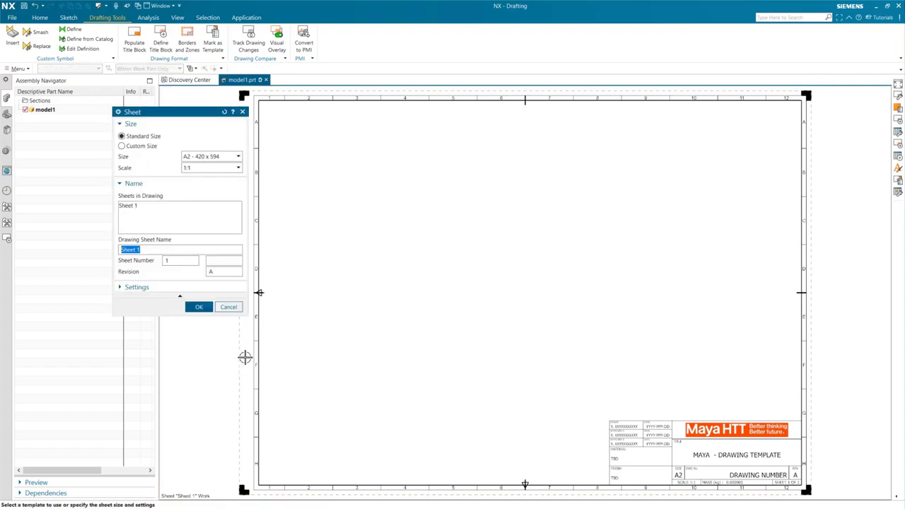
pyautogui.click(207, 157)
pyautogui.click(201, 198)
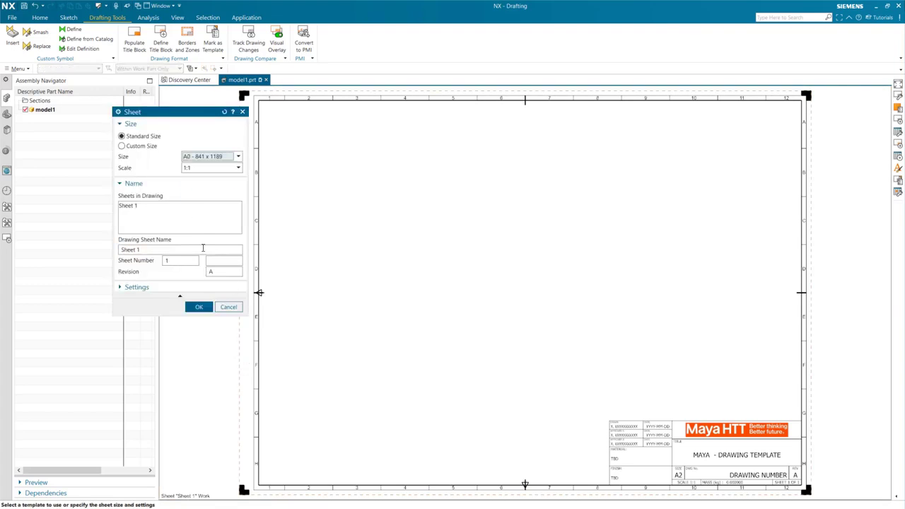
pyautogui.click(195, 308)
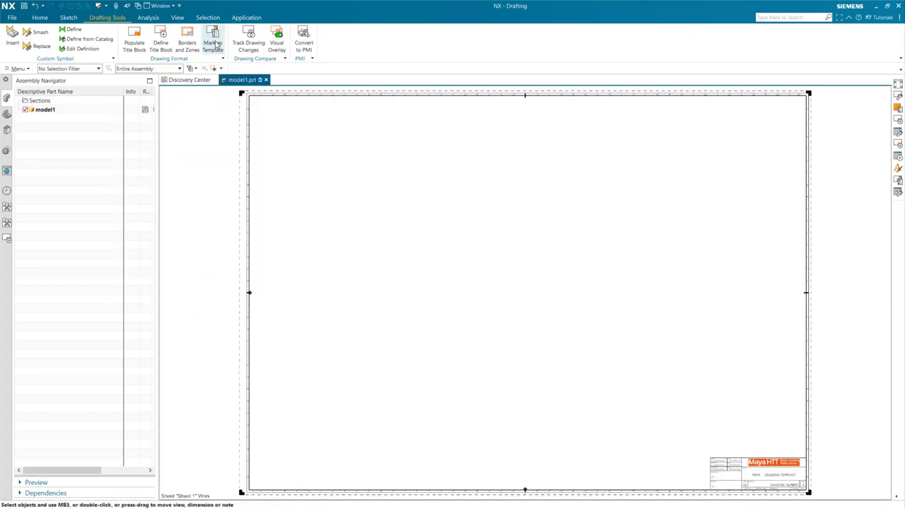
# - Save the part as a new file named MAYA GENERAL DRAWING TEMPLATE
pyautogui.click(11, 18)
pyautogui.moveTo(20, 70)
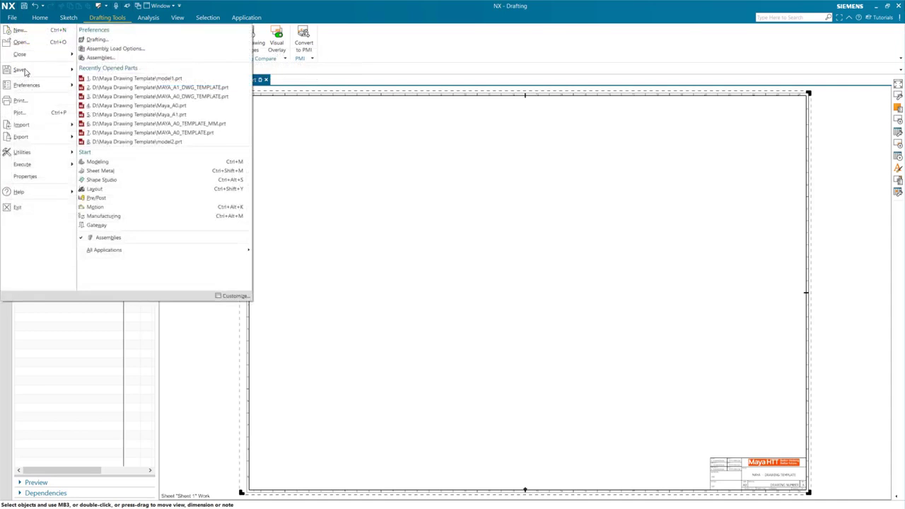
pyautogui.click(145, 87)
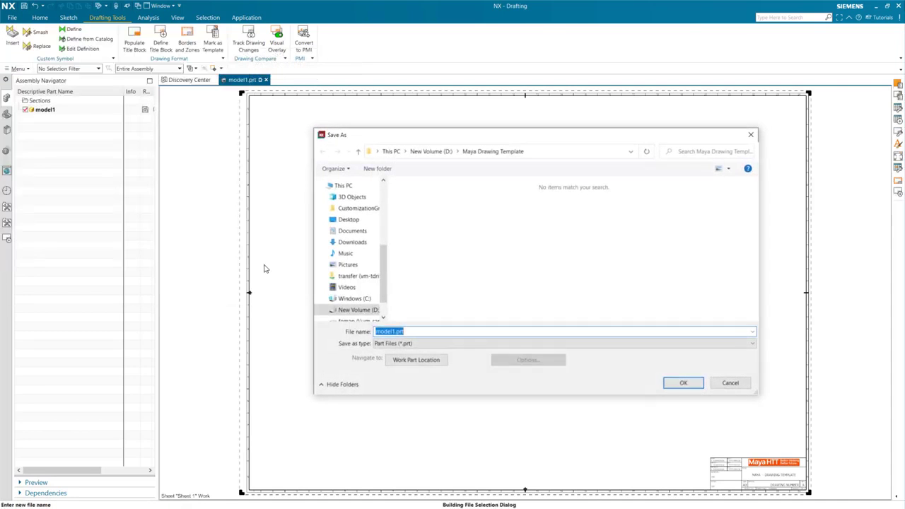
pyautogui.doubleClick(391, 331)
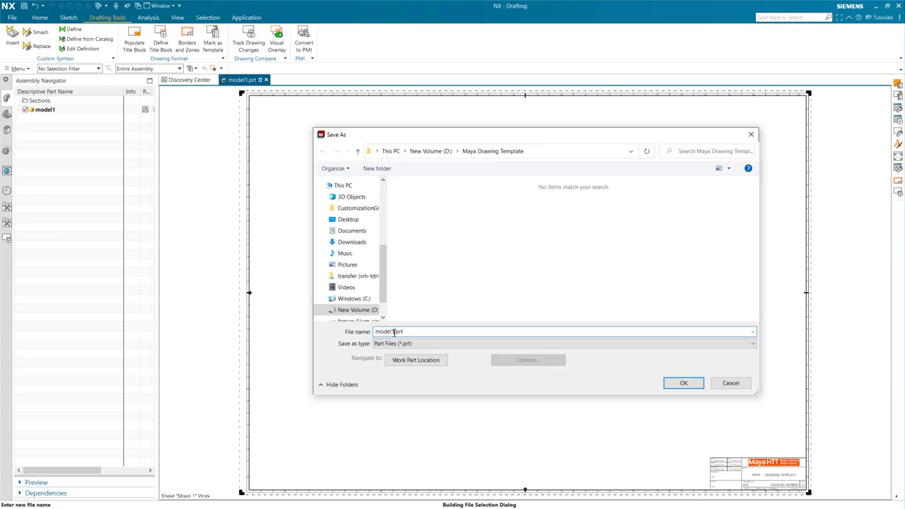
pyautogui.write('MAYA GENERAL')
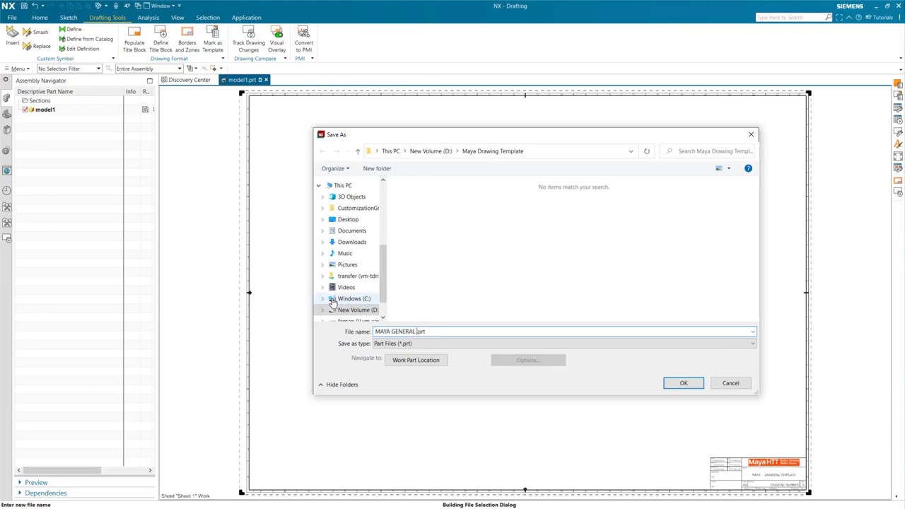
pyautogui.write('ING TEMPLATE')
pyautogui.click(680, 383)
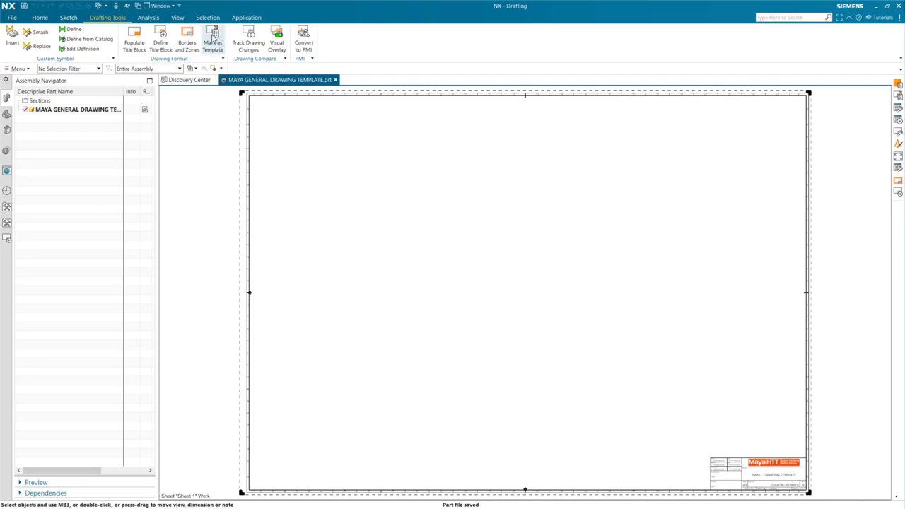
# - Mark MAYA GENERAL DRAWING TEMPLATE as a template only, with no PAX update, and re-save it
pyautogui.click(214, 41)
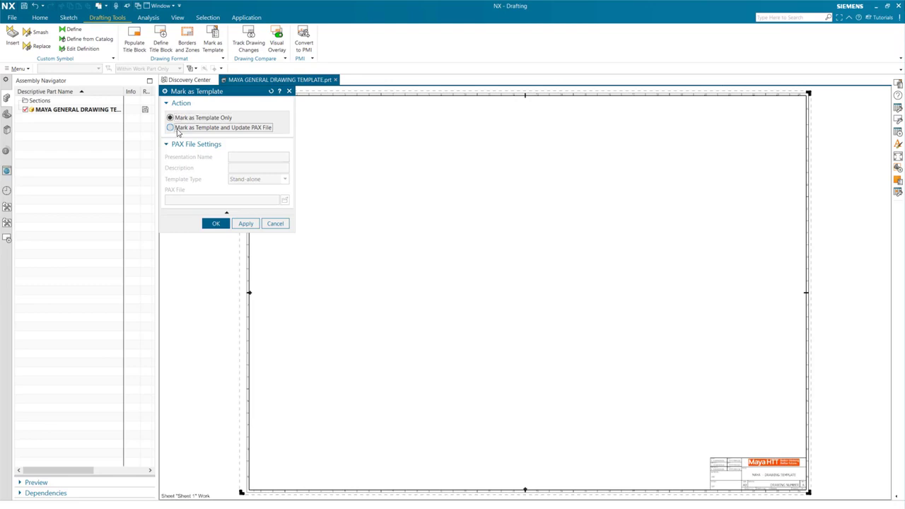
pyautogui.click(178, 129)
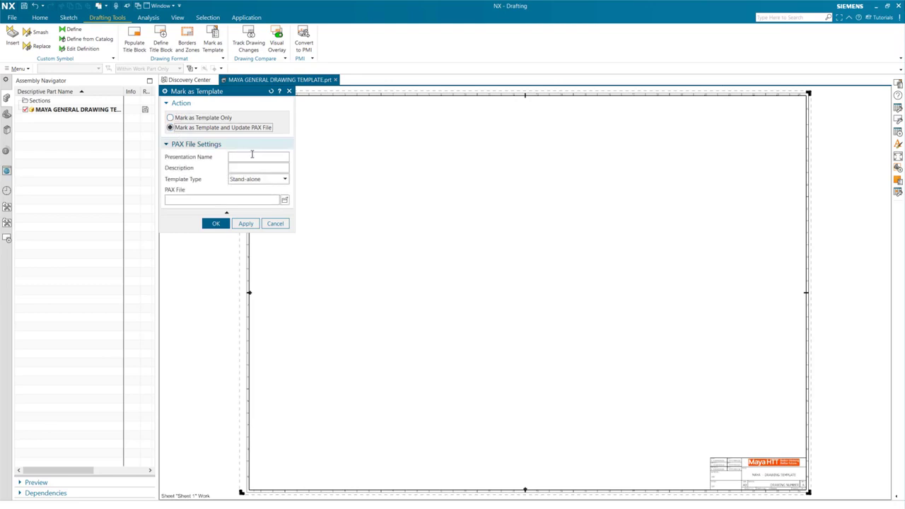
pyautogui.click(177, 118)
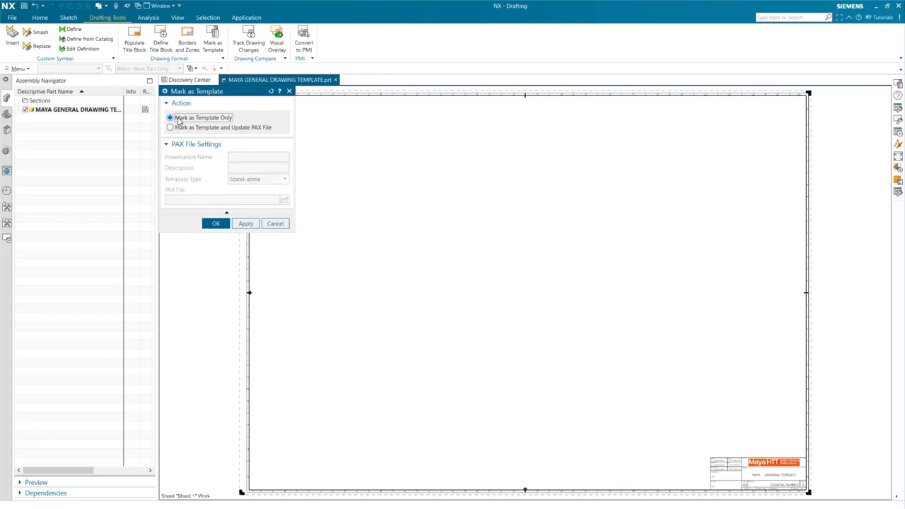
pyautogui.click(217, 225)
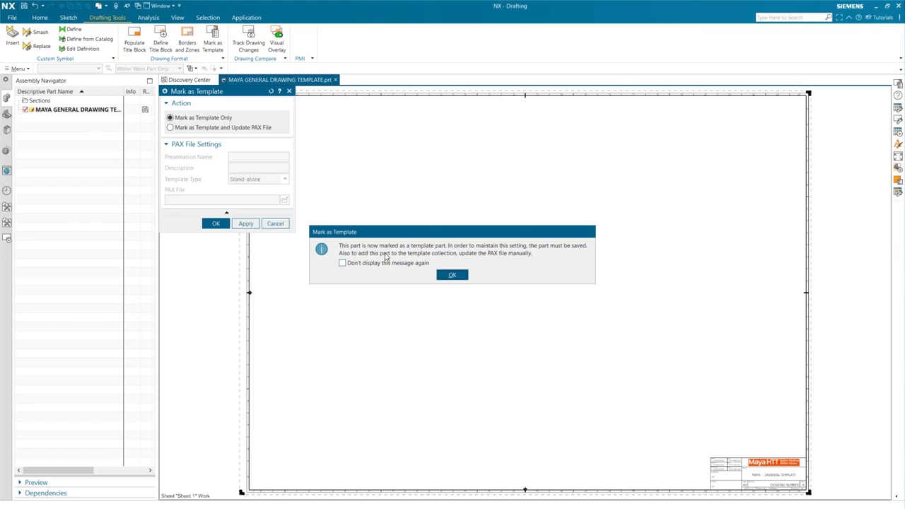
pyautogui.click(453, 276)
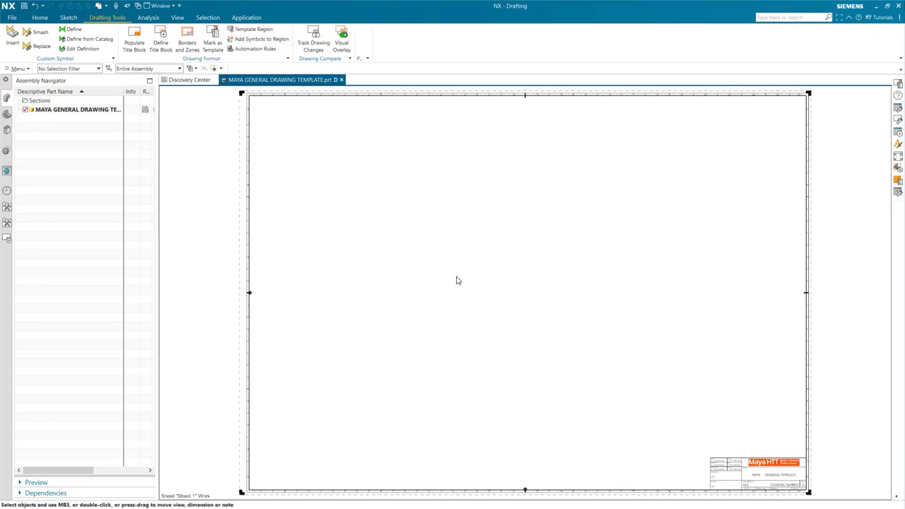
pyautogui.click(13, 21)
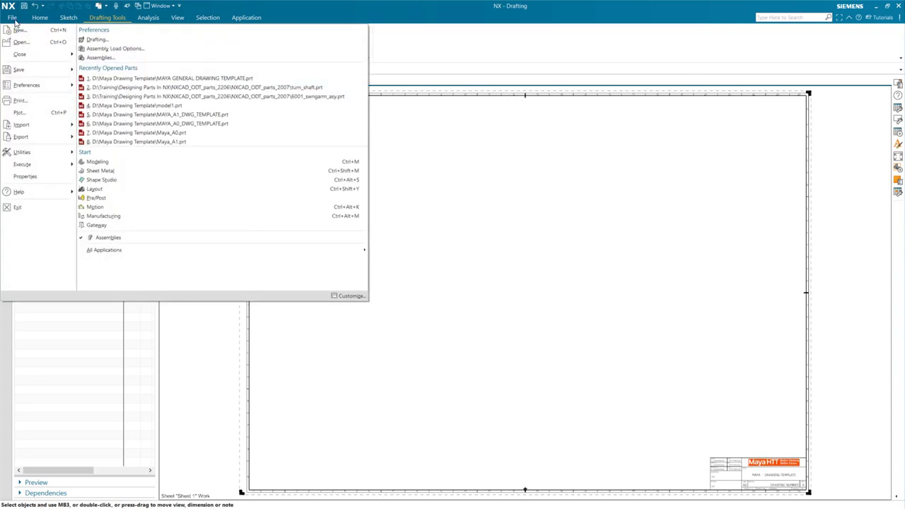
pyautogui.moveTo(19, 70)
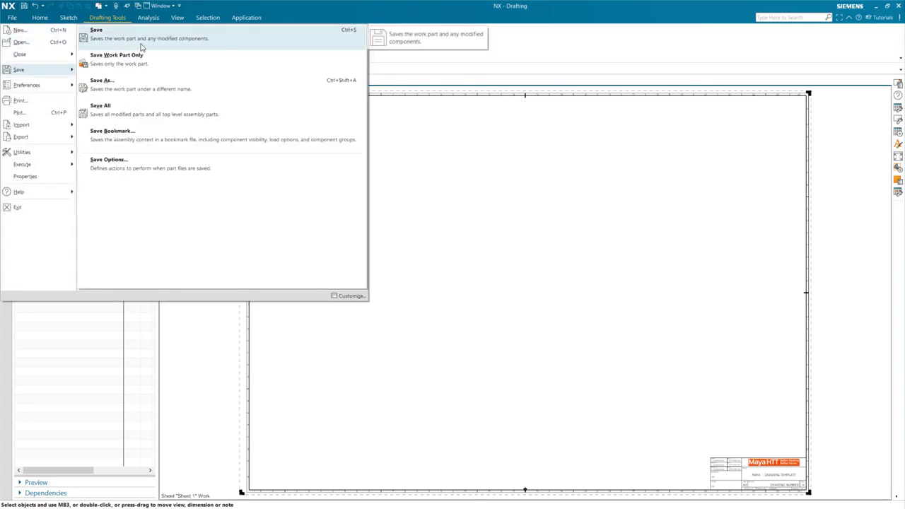
pyautogui.click(141, 42)
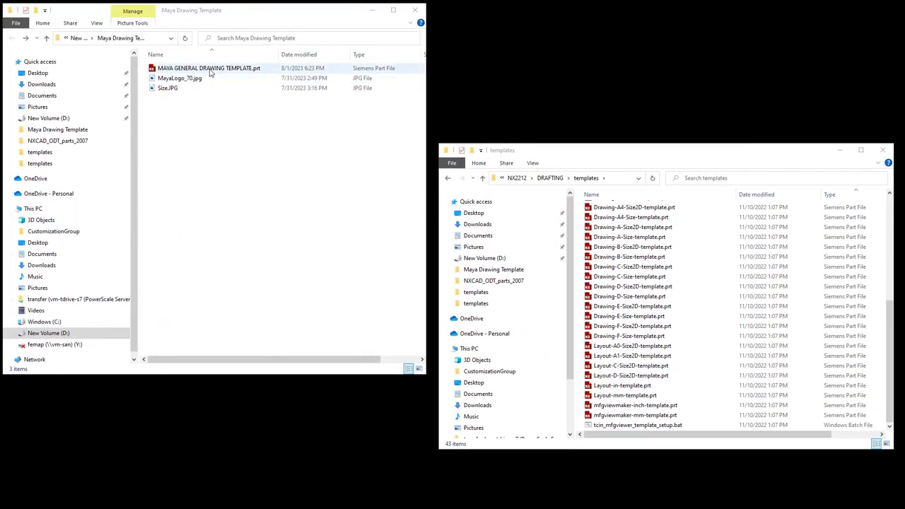
# - Copy MAYA GENERAL DRAWING TEMPLATE.prt into the NX DRAFTING templates folder
pyautogui.click(209, 69)
pyautogui.rightClick(210, 69)
pyautogui.click(236, 205)
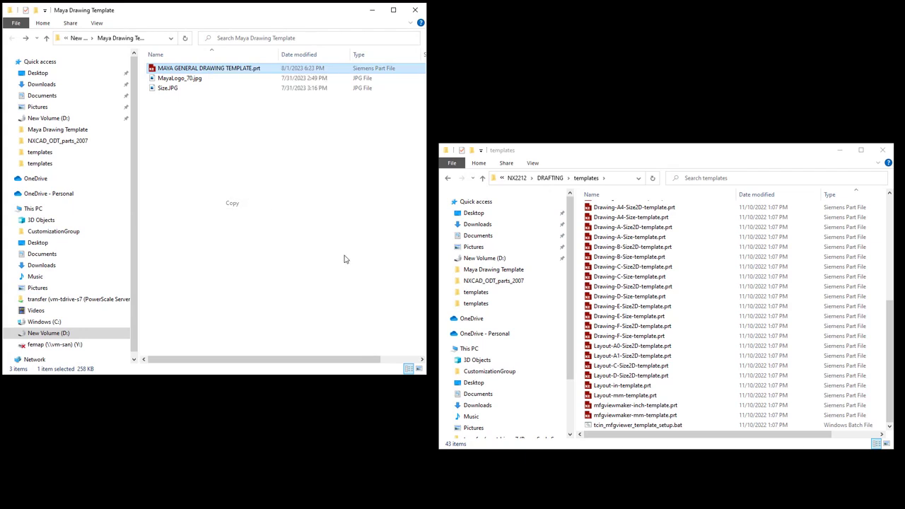
pyautogui.rightClick(581, 390)
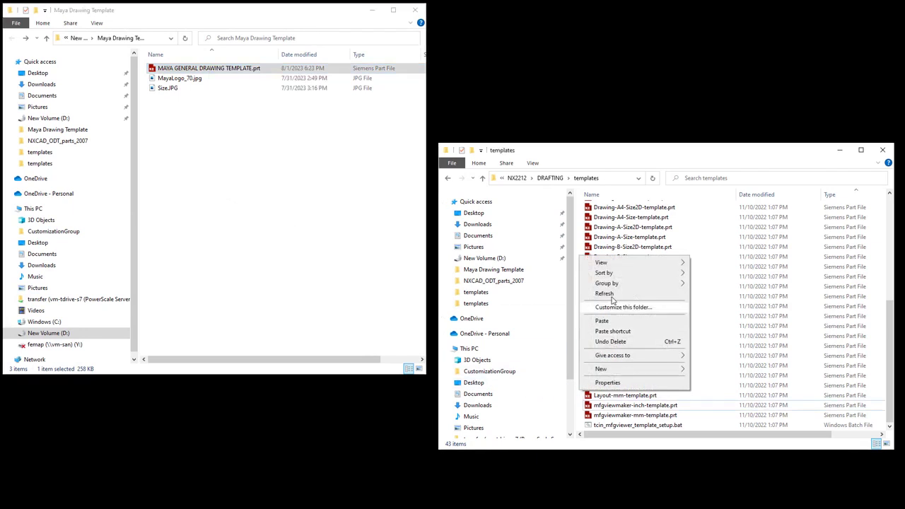
pyautogui.click(602, 320)
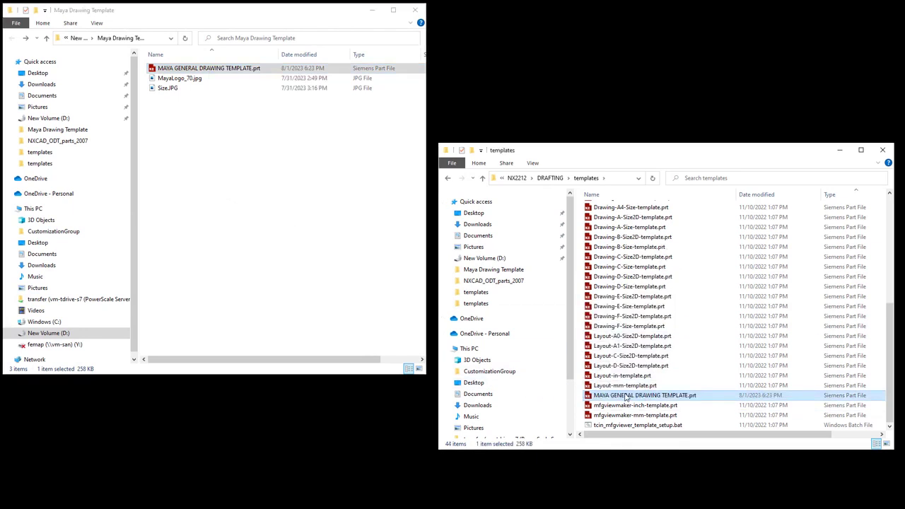
# - Locate ugs_drawing_templates.pax in the templates folder and bring up its actions
pyautogui.scroll(3, 625, 396)
pyautogui.scroll(4, 623, 354)
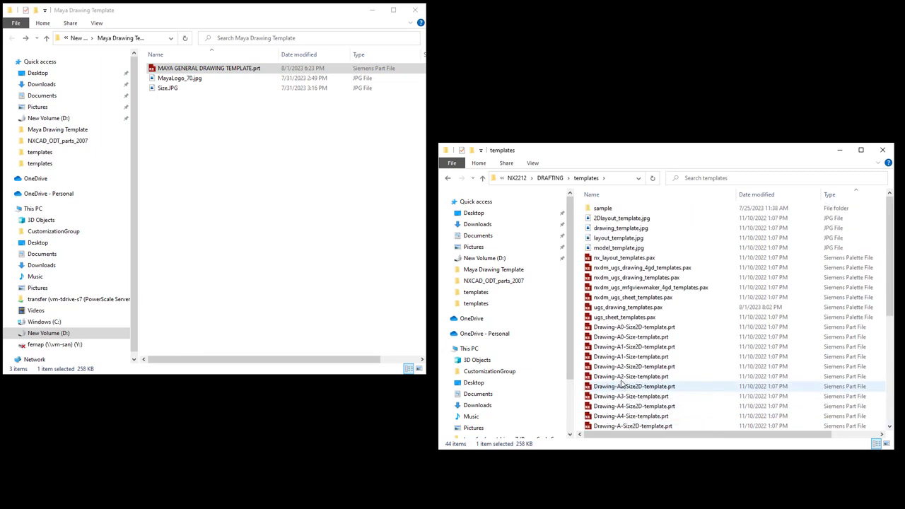
pyautogui.rightClick(633, 311)
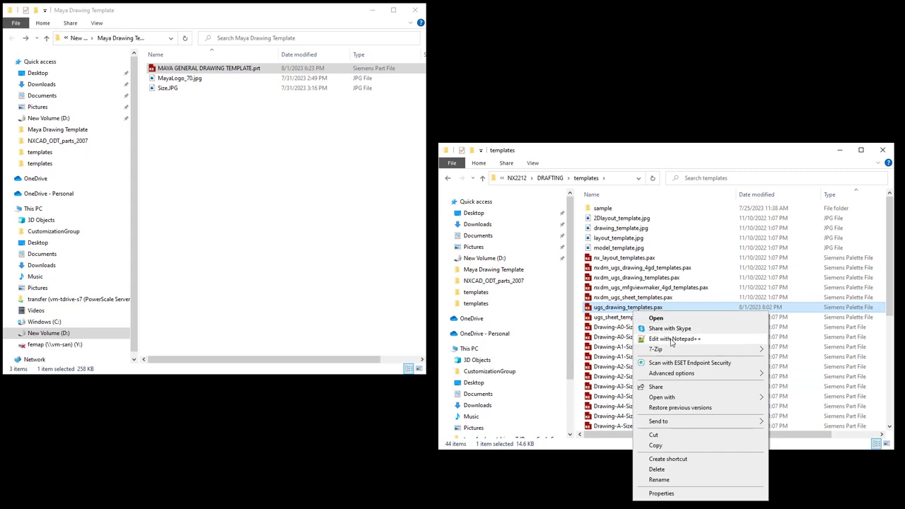
# - Select the d7 A0 palette entry block in the pax file
pyautogui.click(671, 339)
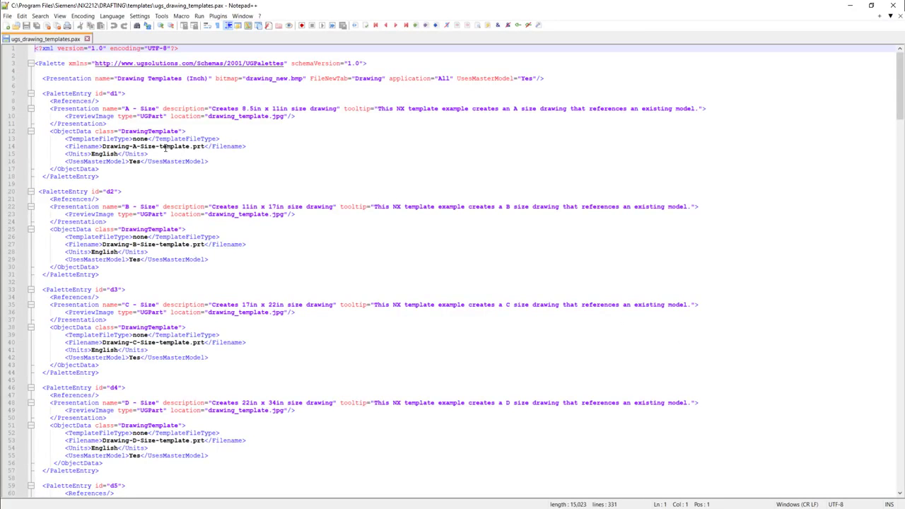
pyautogui.scroll(-2, 164, 147)
pyautogui.scroll(-8, 165, 191)
pyautogui.scroll(-4, 167, 235)
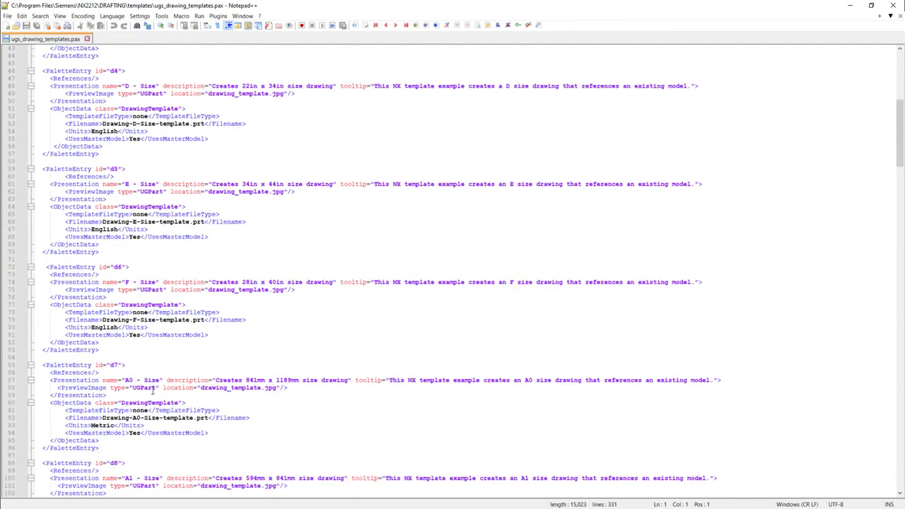
pyautogui.moveTo(98, 448); pyautogui.dragTo(31, 365)
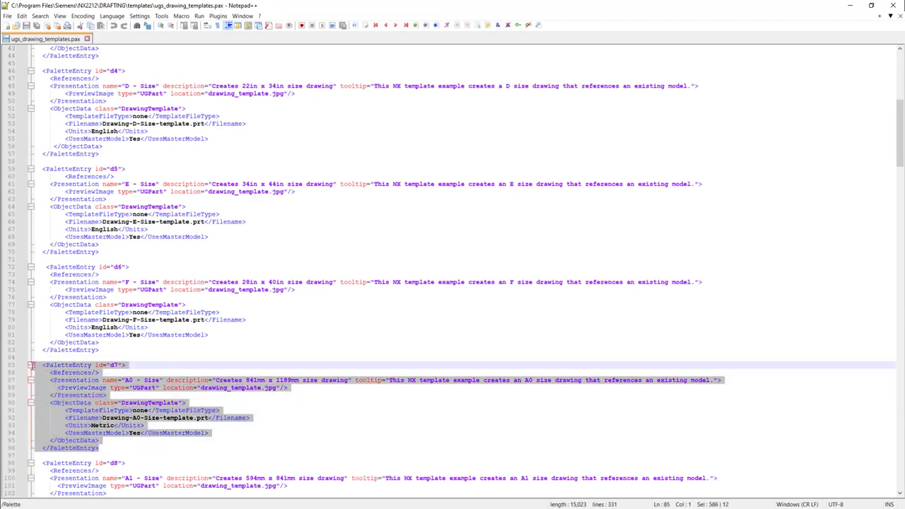
# - Paste the copied A0 entry as a new block after the last palette entry
pyautogui.scroll(-9, 106, 367)
pyautogui.scroll(-16, 127, 343)
pyautogui.scroll(-16, 127, 341)
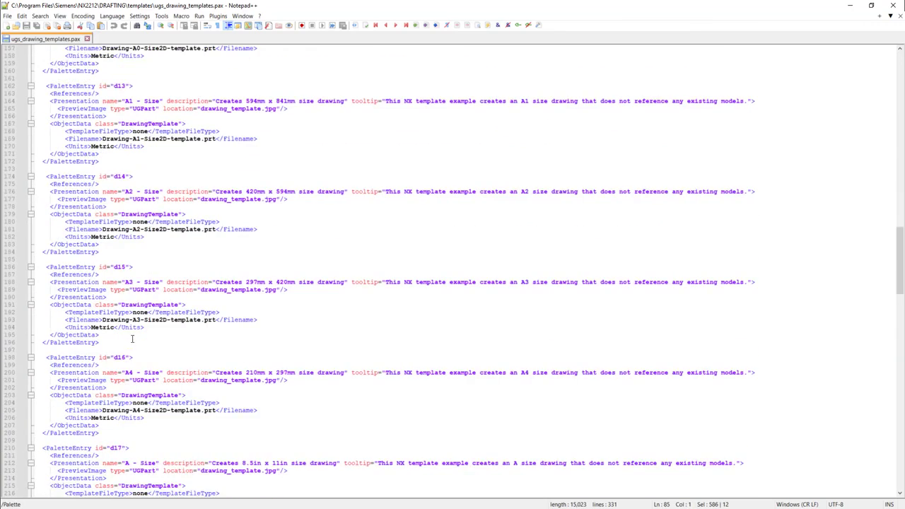
pyautogui.scroll(-16, 127, 341)
pyautogui.scroll(-18, 128, 342)
pyautogui.scroll(-10, 123, 346)
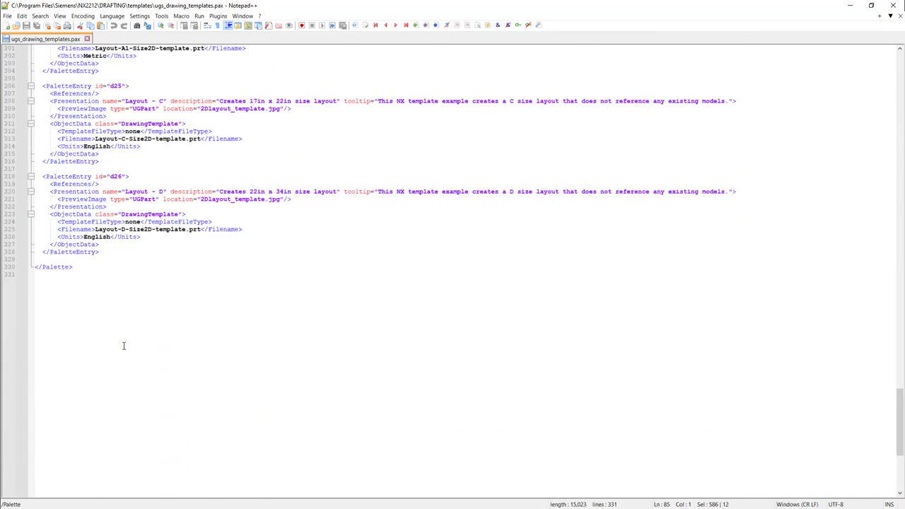
pyautogui.click(99, 251)
pyautogui.press('Return')
pyautogui.hotkey('ctrl', 'v')
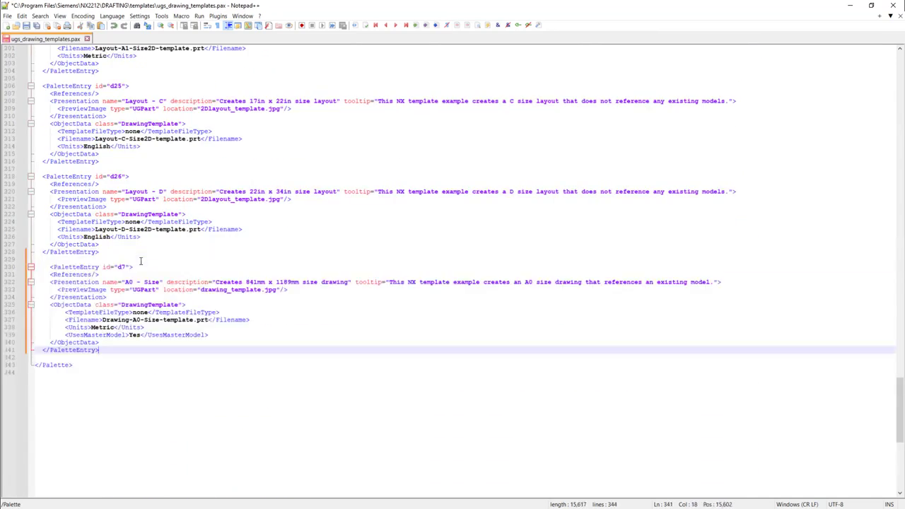
pyautogui.click(128, 268)
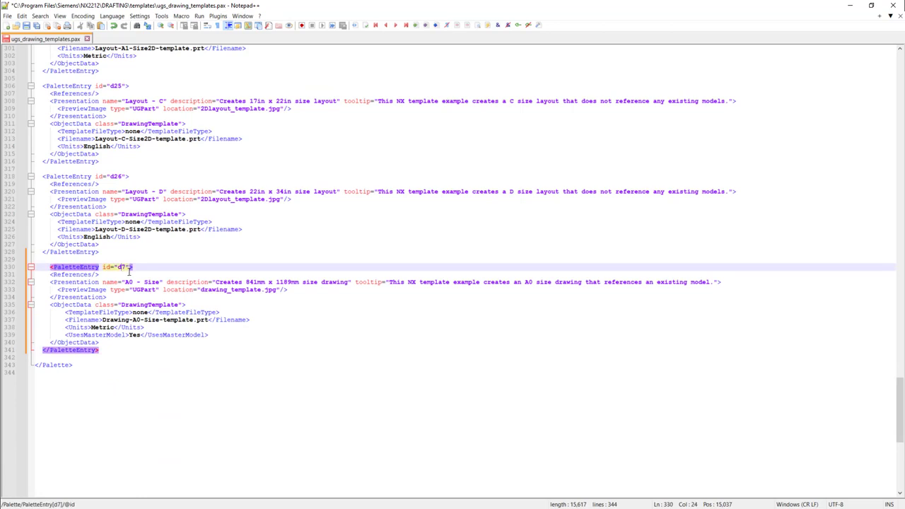
# - Change the new entry's id to d27 and its name to 'Maya General Drawing Template'
pyautogui.write('2')
pyautogui.click(246, 319)
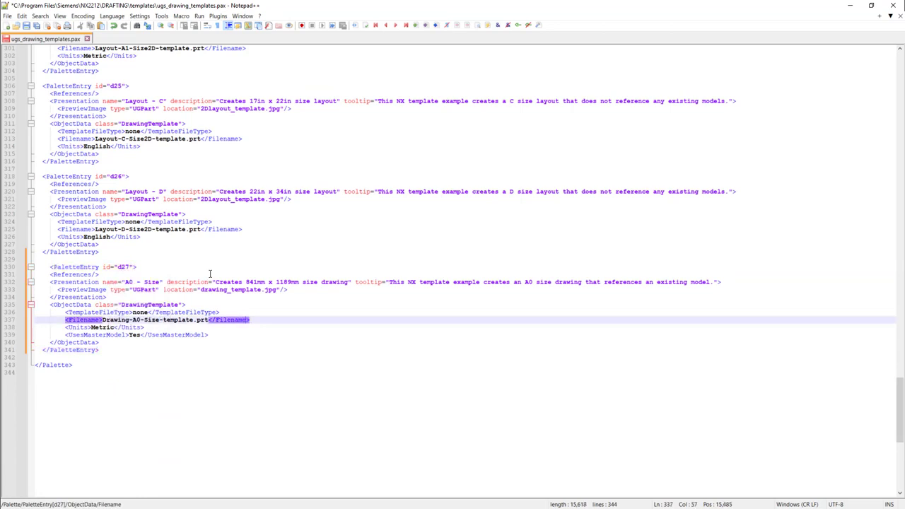
pyautogui.moveTo(160, 281); pyautogui.dragTo(126, 282)
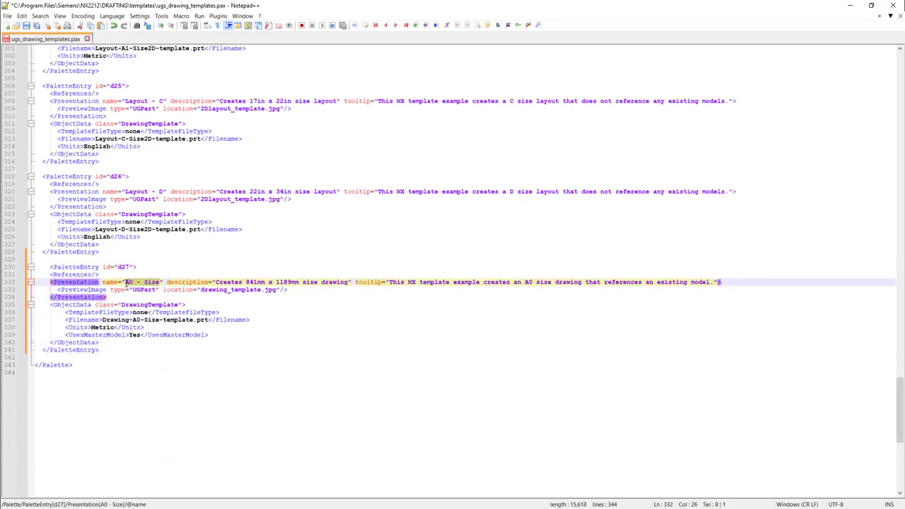
pyautogui.write('Ma')
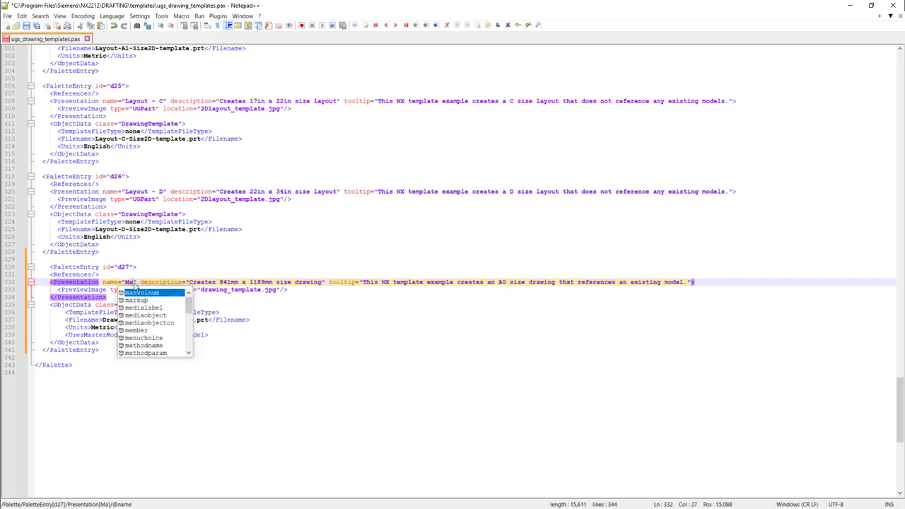
pyautogui.write('ya Ge')
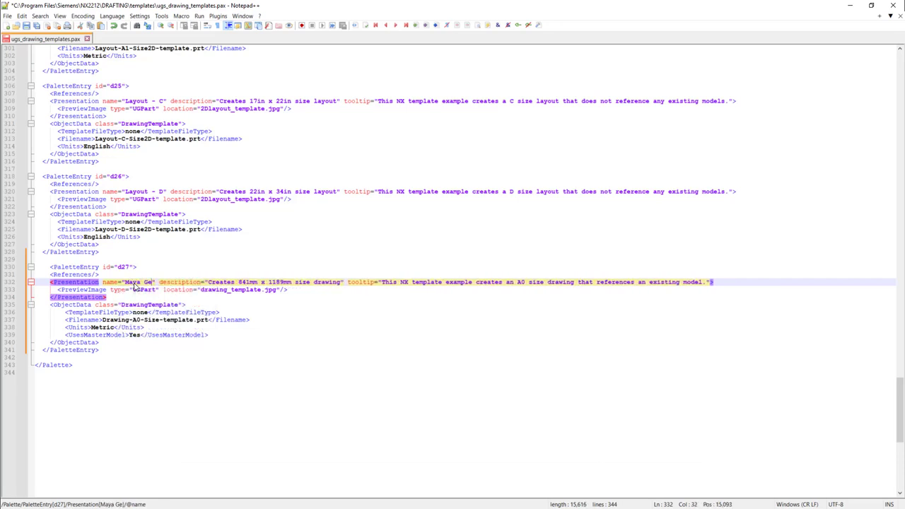
pyautogui.write('neral ')
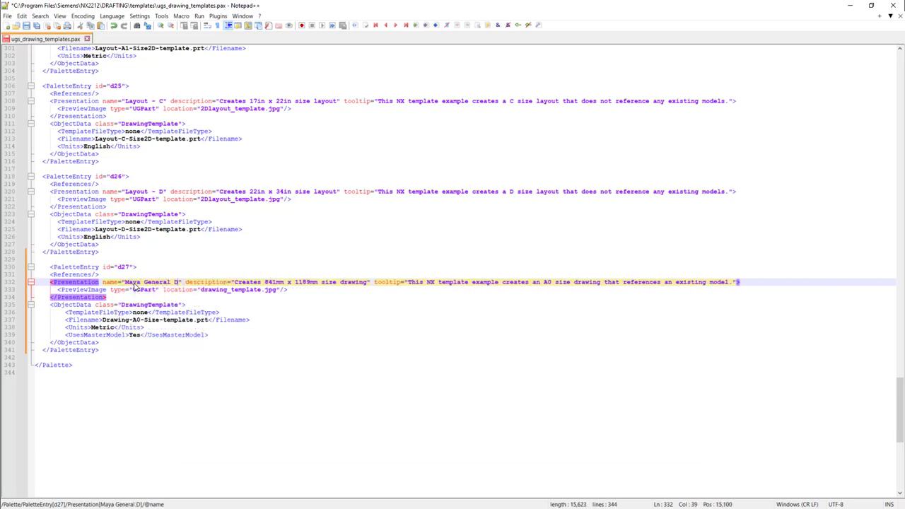
pyautogui.write('Drawing ')
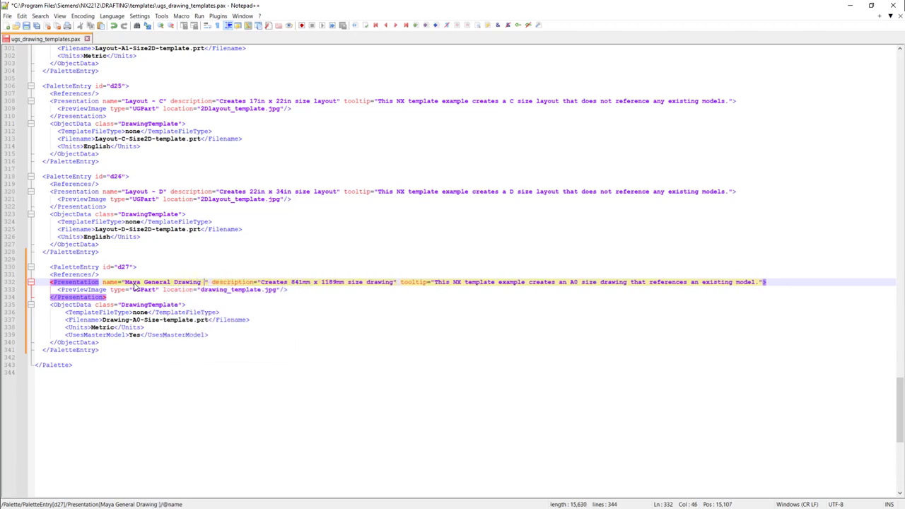
pyautogui.write('Templat')
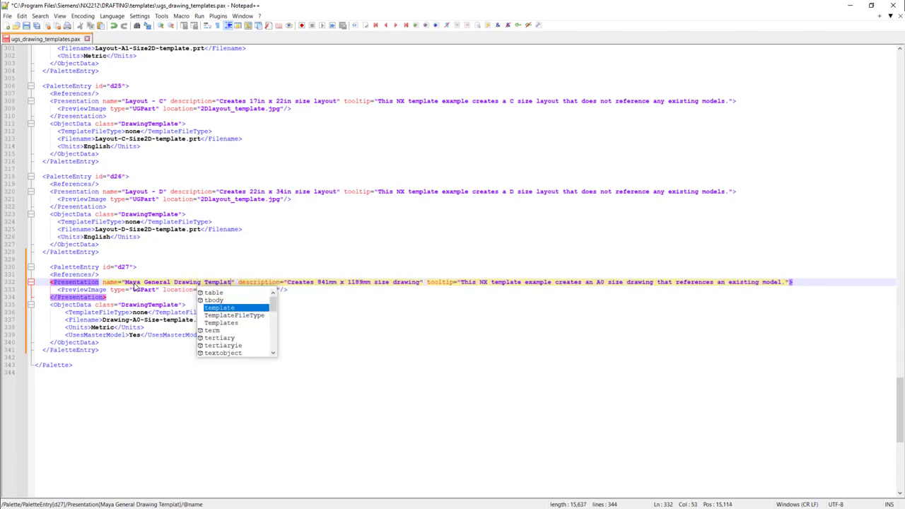
pyautogui.write('e')
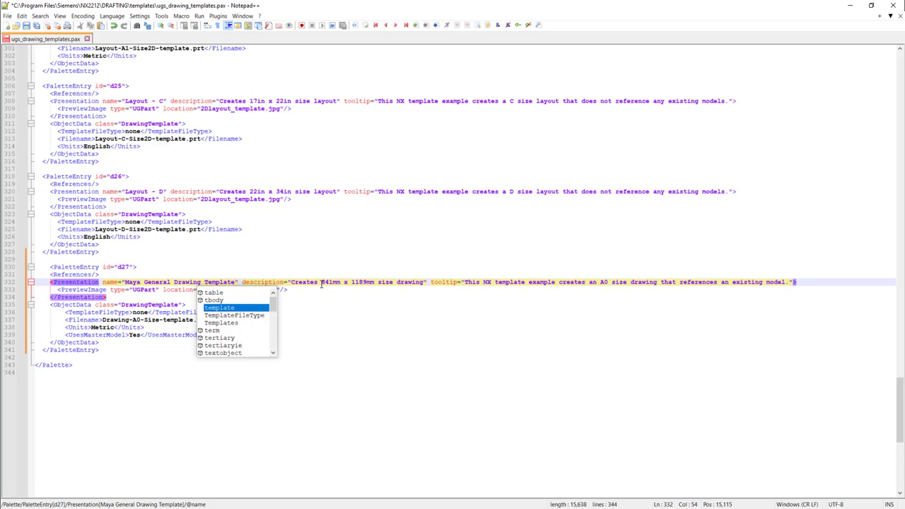
# - Reword the description and tooltip to describe a Maya drawing instead of A0 size
pyautogui.moveTo(321, 283); pyautogui.dragTo(396, 282)
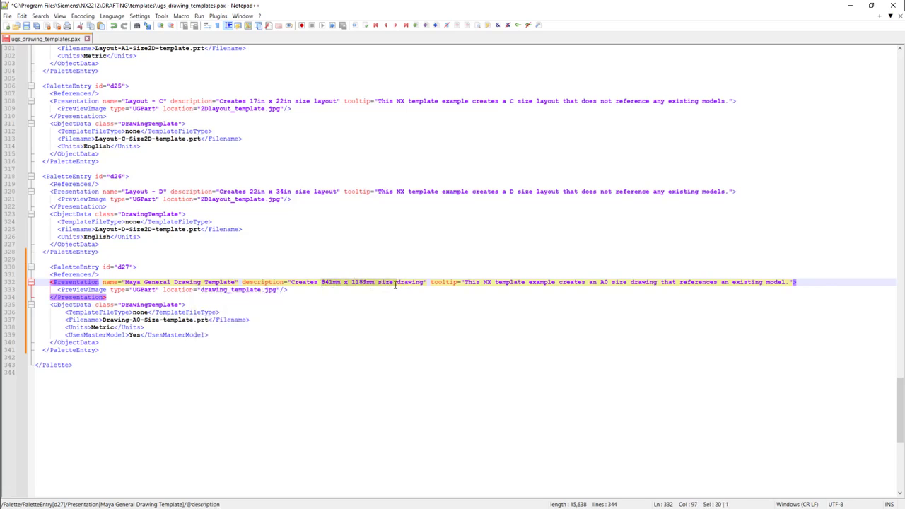
pyautogui.press('BackSpace')
pyautogui.write('Ma')
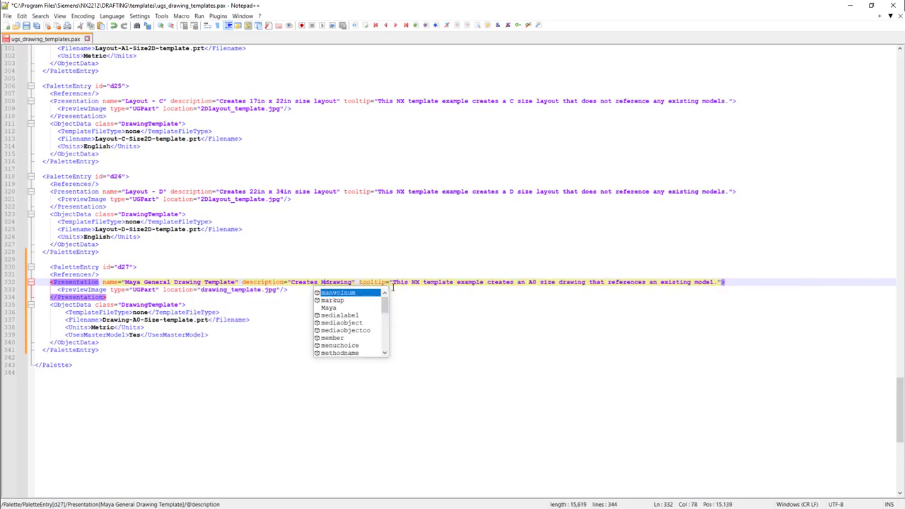
pyautogui.write('ya')
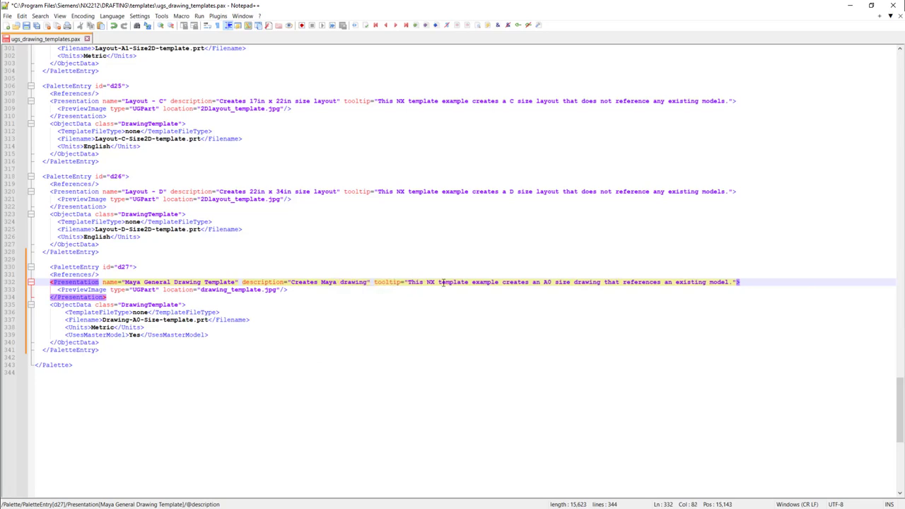
pyautogui.moveTo(573, 282); pyautogui.dragTo(544, 283)
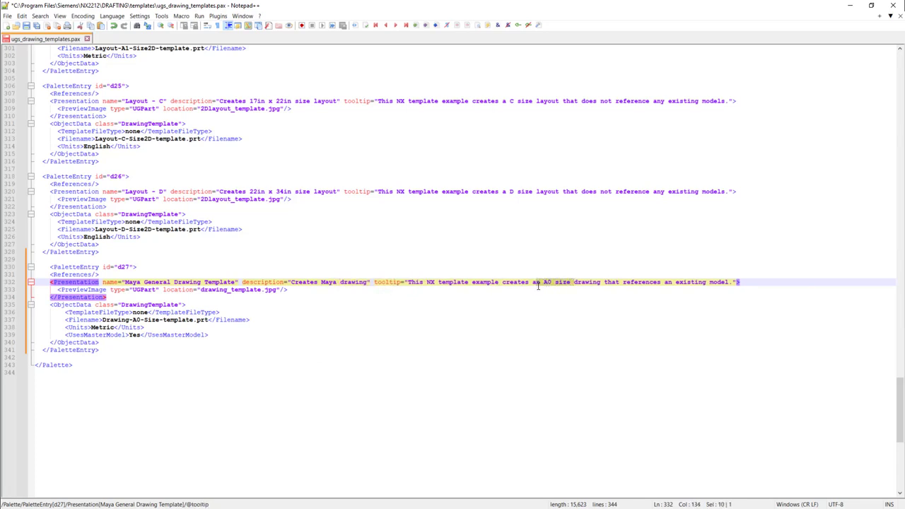
pyautogui.write('Ma')
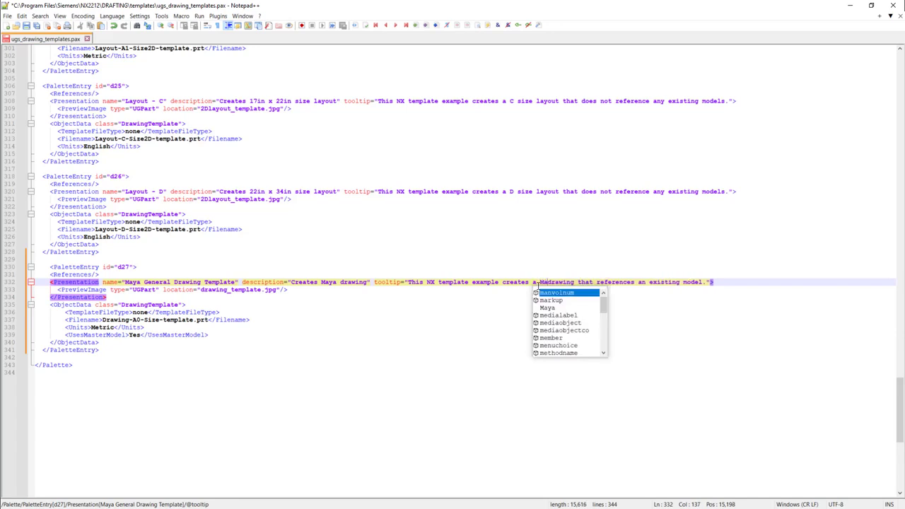
pyautogui.write('ya')
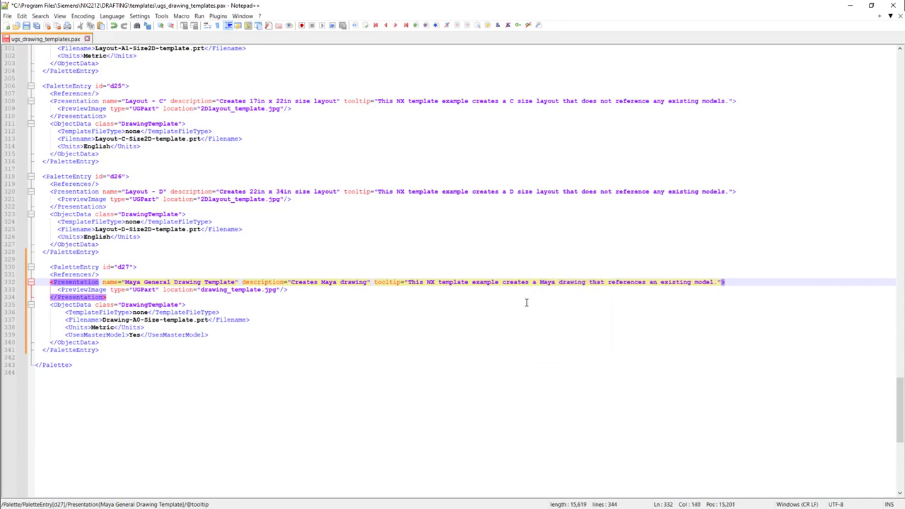
pyautogui.click(538, 303)
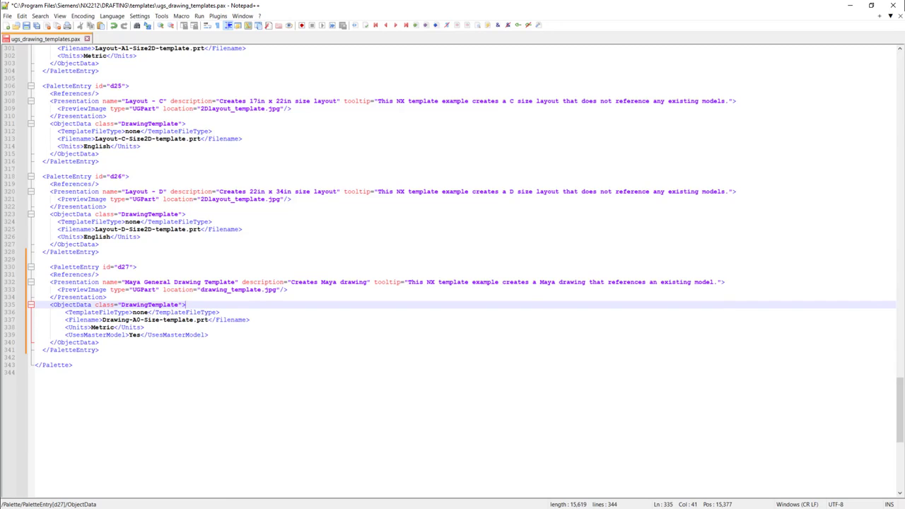
# - Copy the file name MAYA GENERAL DRAWING TEMPLATE.prt from the templates folder in File Explorer
pyautogui.hotkey('alt', 'Tab')
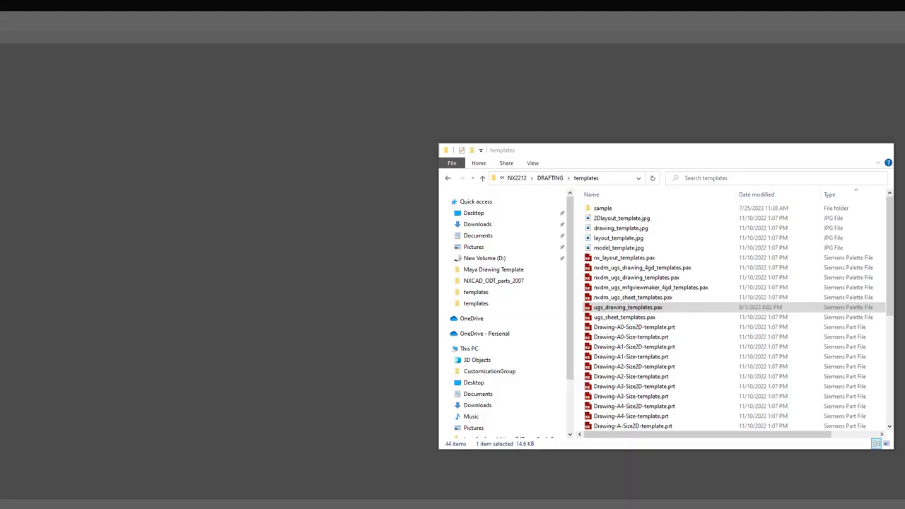
pyautogui.scroll(-3, 658, 368)
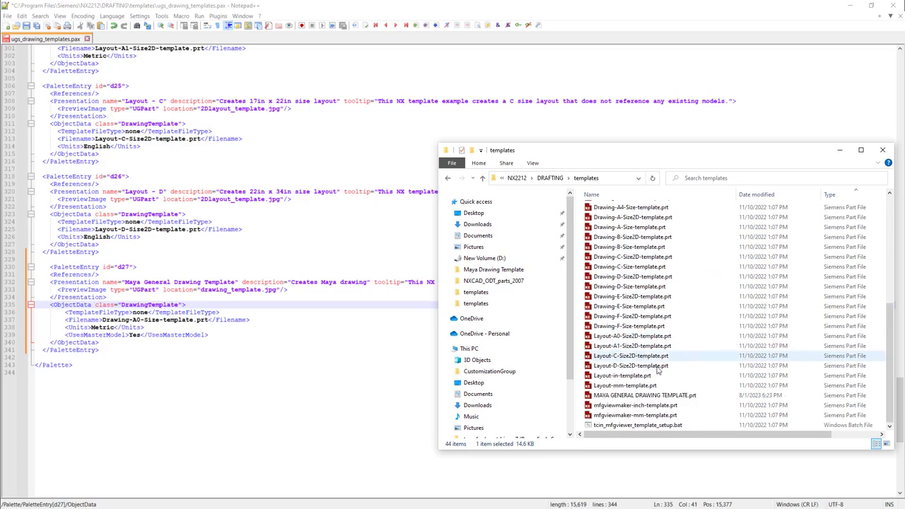
pyautogui.rightClick(636, 396)
pyautogui.click(661, 374)
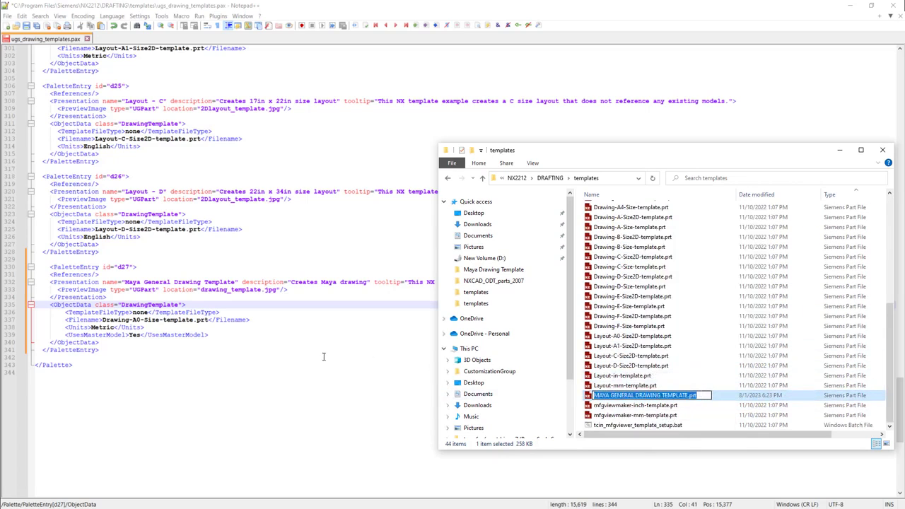
pyautogui.click(304, 375)
# - Replace Drawing-A0-Size-template.prt with MAYA GENERAL DRAWING TEMPLATE.prt in the d27 entry and save
pyautogui.moveTo(209, 320); pyautogui.dragTo(130, 319)
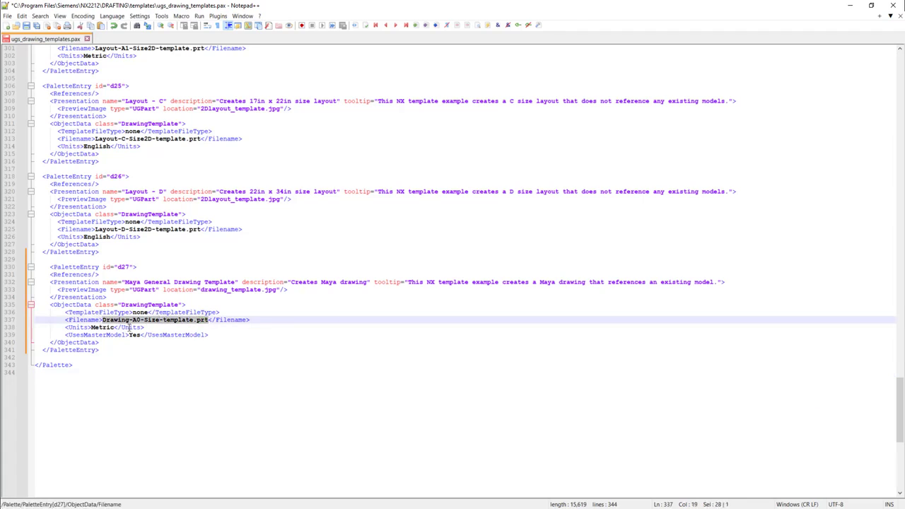
pyautogui.write('MAYA GENERAL DRAWING TEMPLATE.prt')
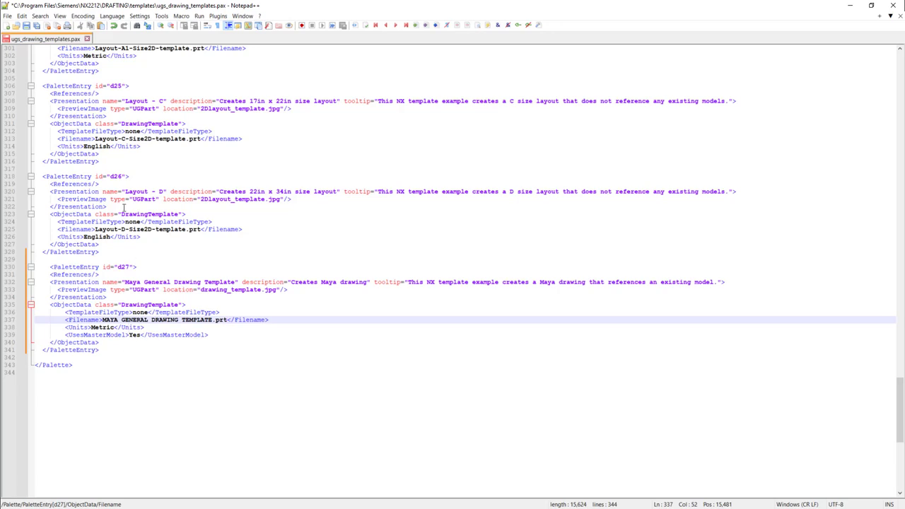
pyautogui.click(25, 26)
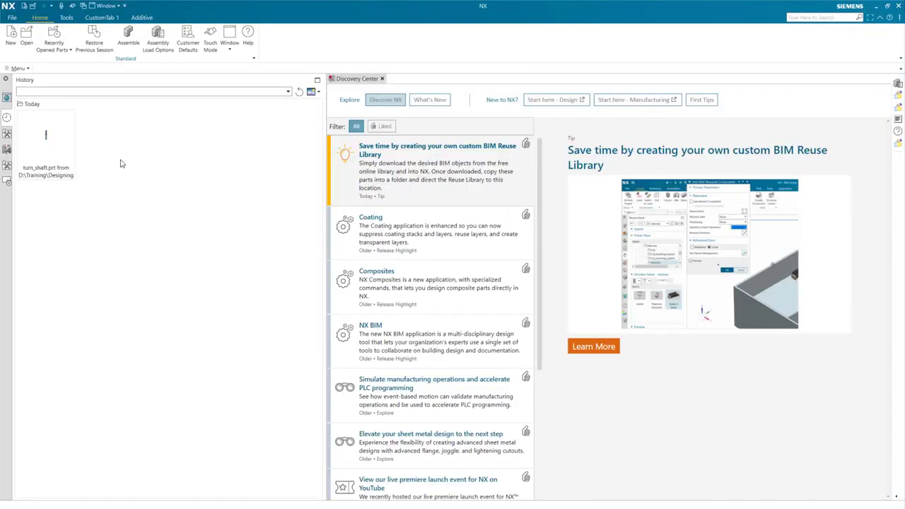
# - Open turn_shaft.prt from History and view its 0.1611 mass in the Assembly Navigator
pyautogui.click(51, 154)
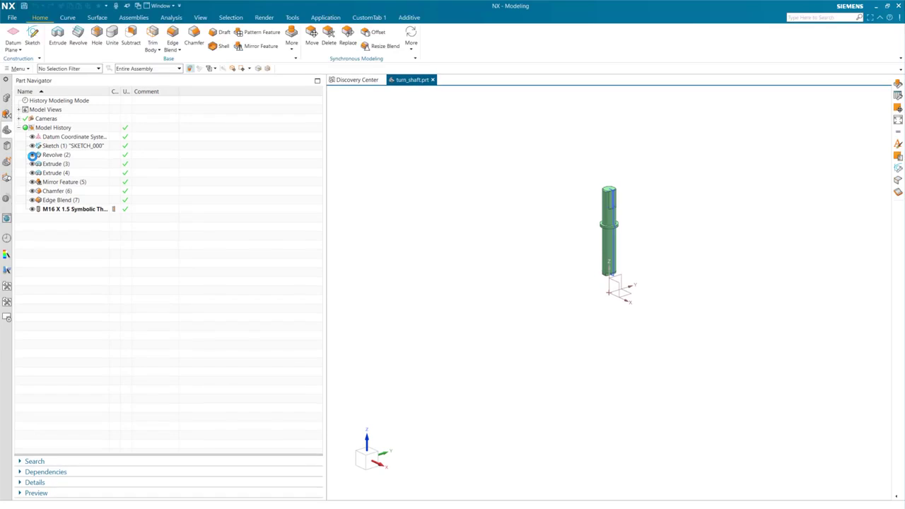
pyautogui.click(6, 100)
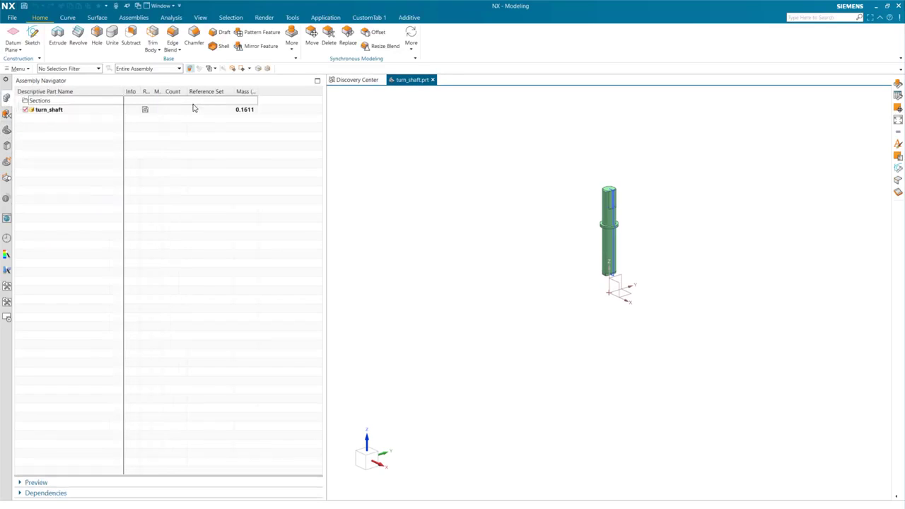
pyautogui.click(13, 20)
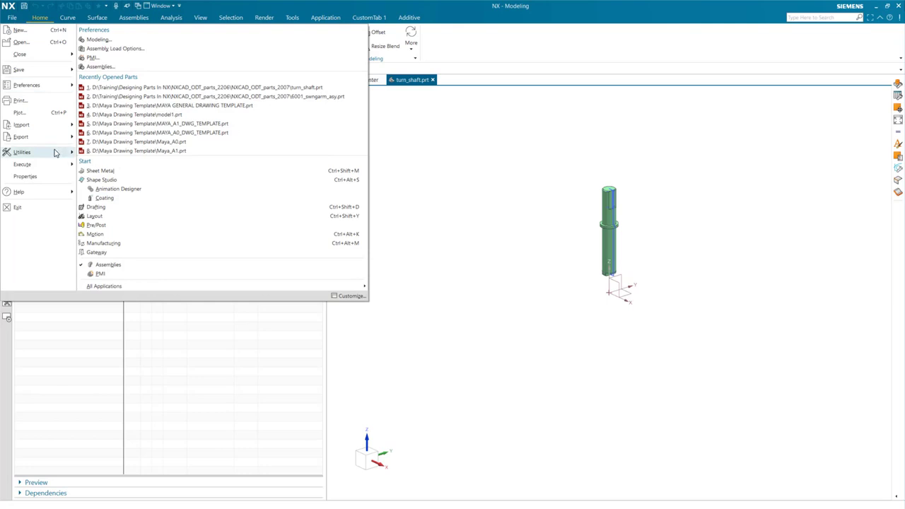
pyautogui.moveTo(22, 152)
pyautogui.click(109, 32)
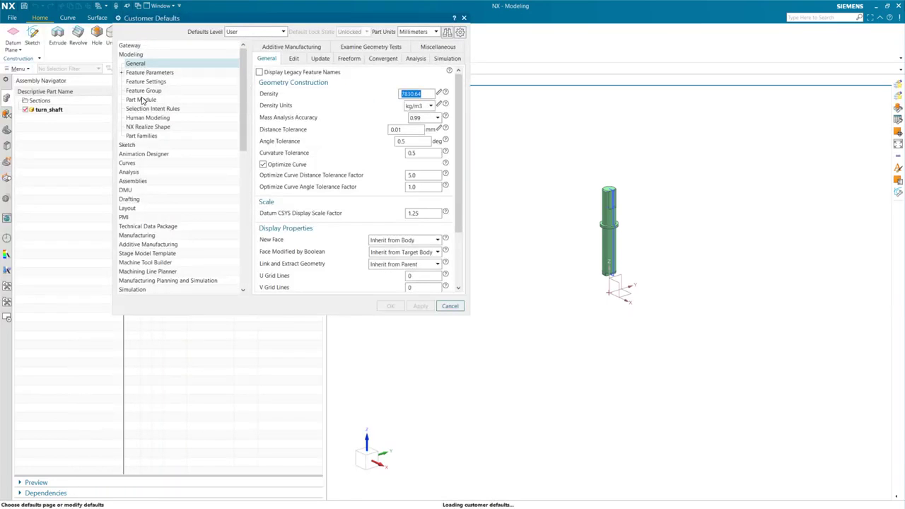
pyautogui.click(129, 46)
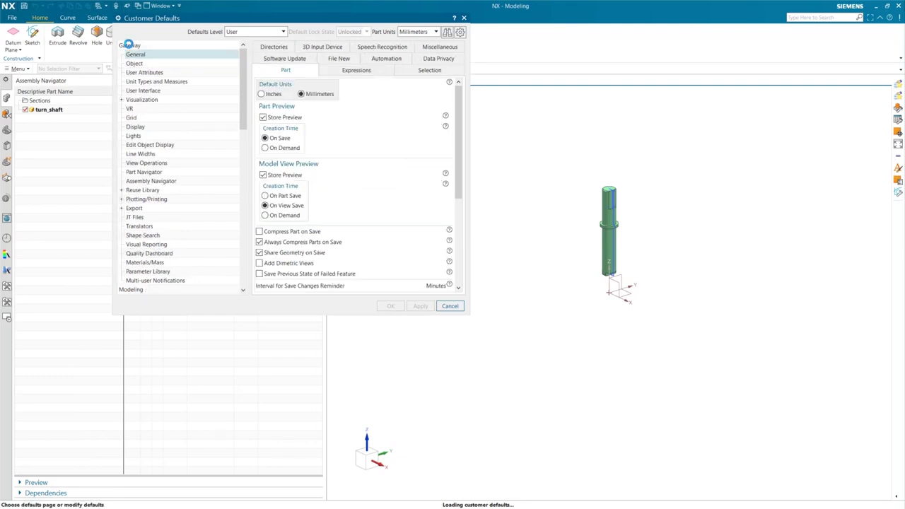
pyautogui.click(156, 262)
pyautogui.click(367, 63)
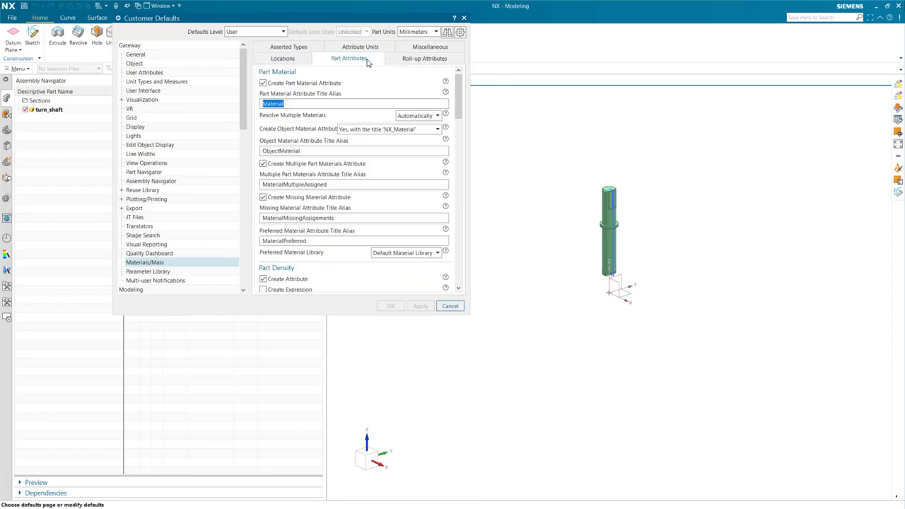
pyautogui.scroll(-3, 316, 205)
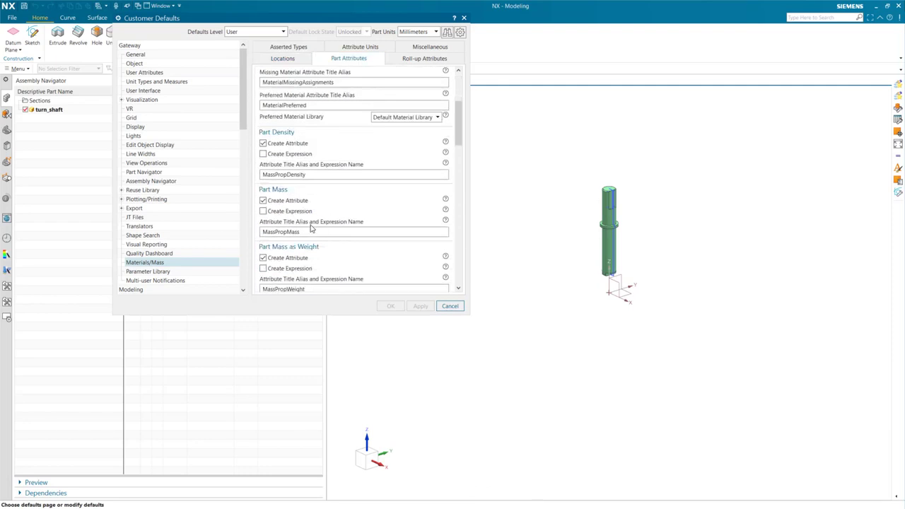
pyautogui.click(410, 57)
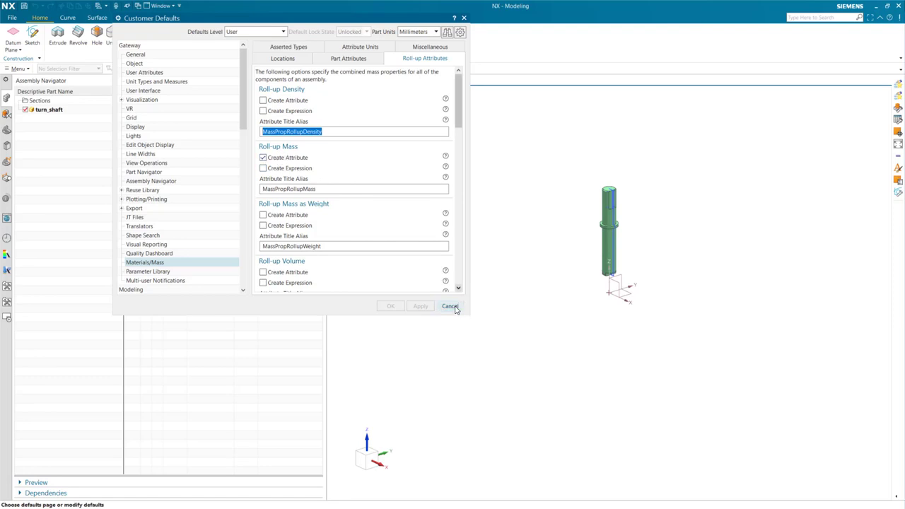
# - Create the drawing turn_shaft_dwg1 from the Maya General Drawing Template
pyautogui.click(454, 308)
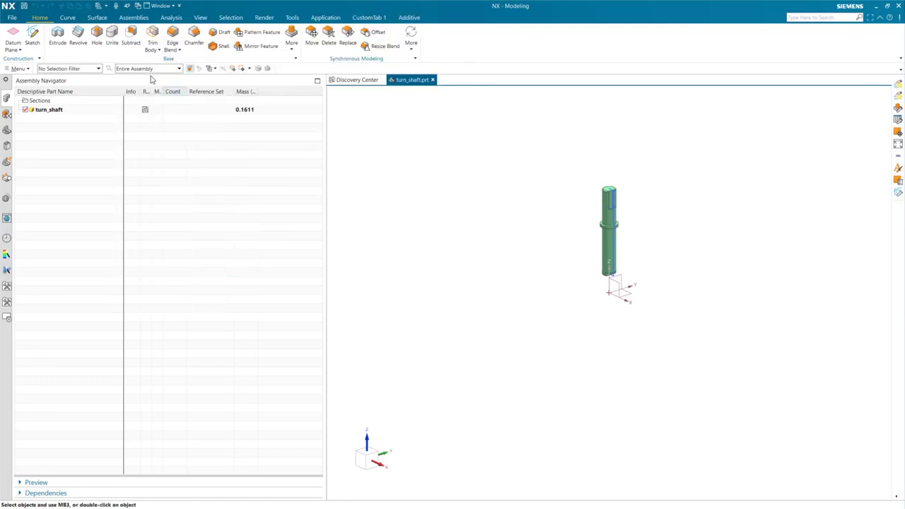
pyautogui.click(12, 19)
pyautogui.click(13, 32)
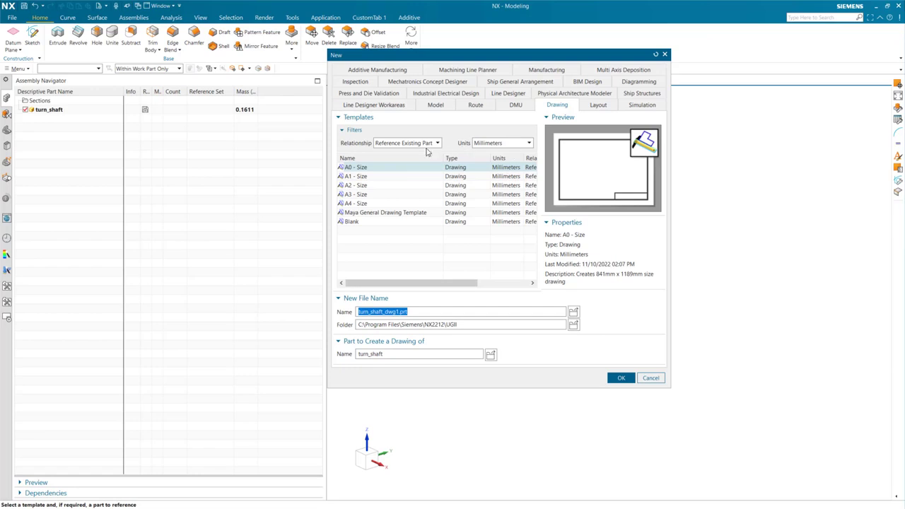
pyautogui.click(390, 215)
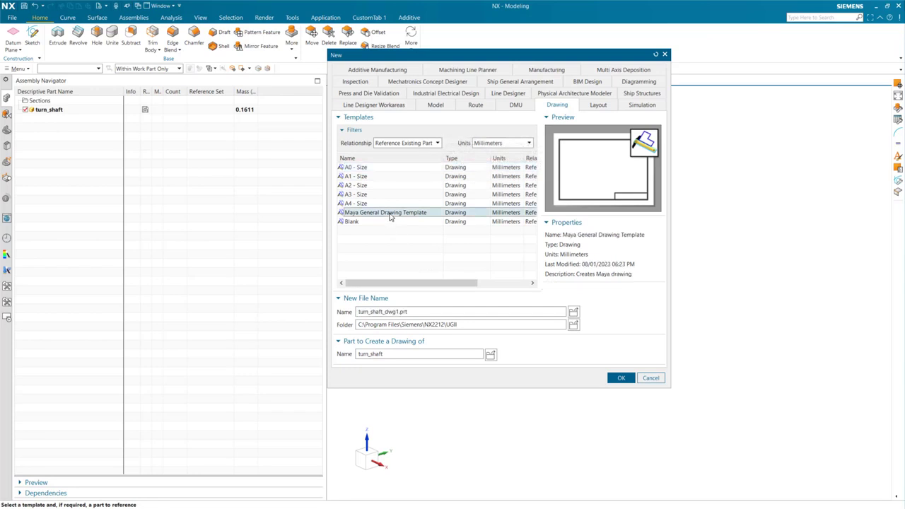
pyautogui.click(619, 378)
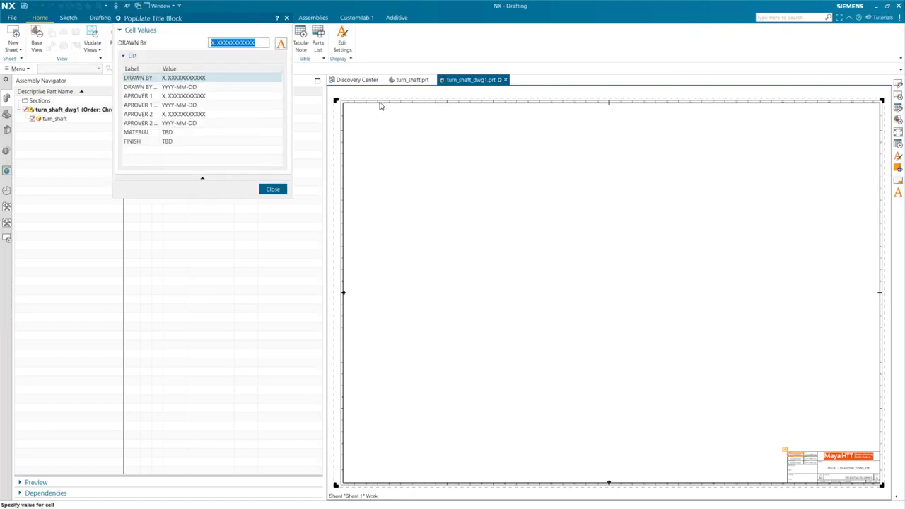
# - Place a base end view and a projected side view of turn_shaft on the sheet
pyautogui.click(276, 191)
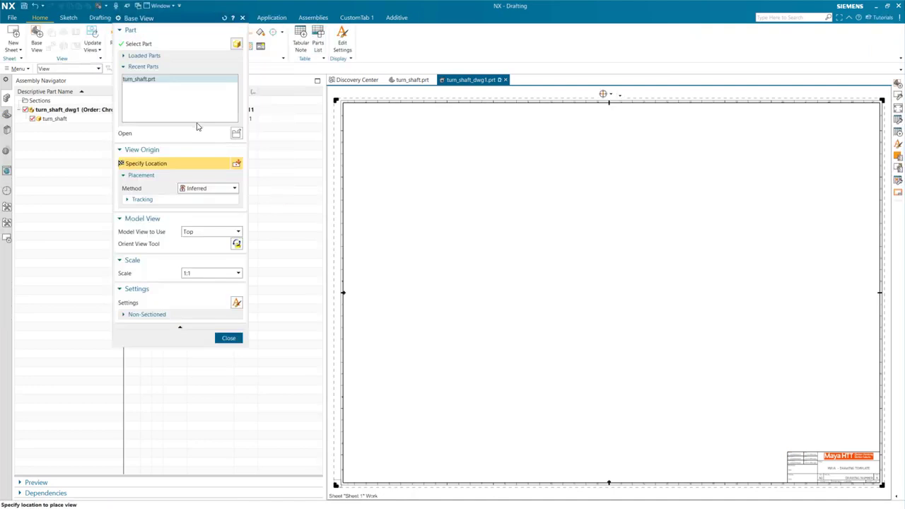
pyautogui.scroll(-1, 384, 249)
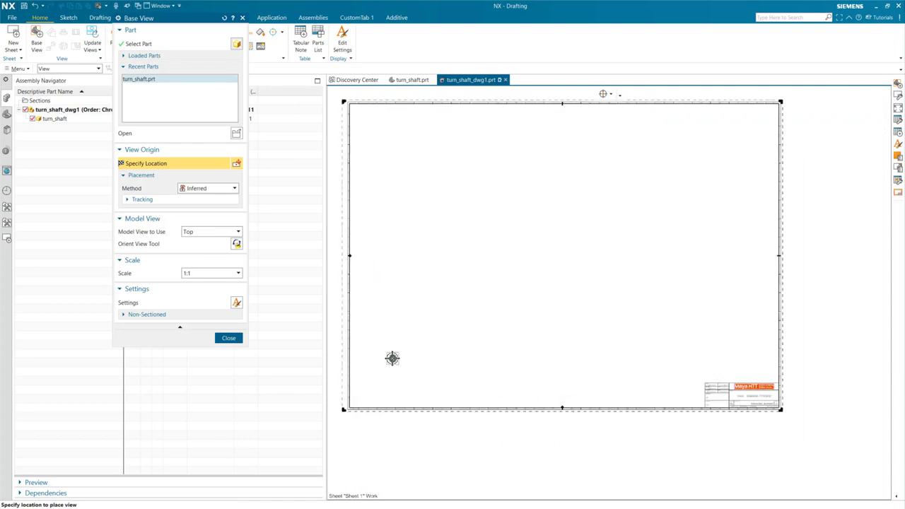
pyautogui.scroll(2, 364, 384)
pyautogui.scroll(-1, 364, 382)
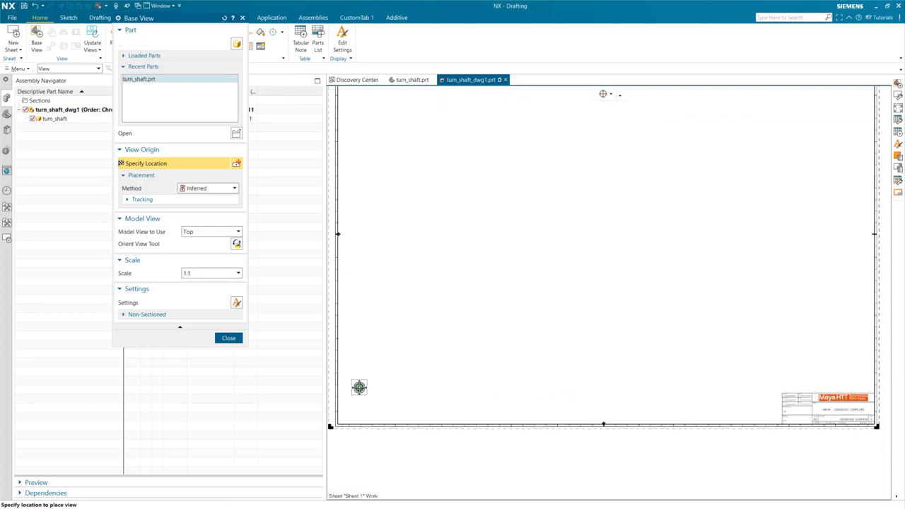
pyautogui.click(358, 387)
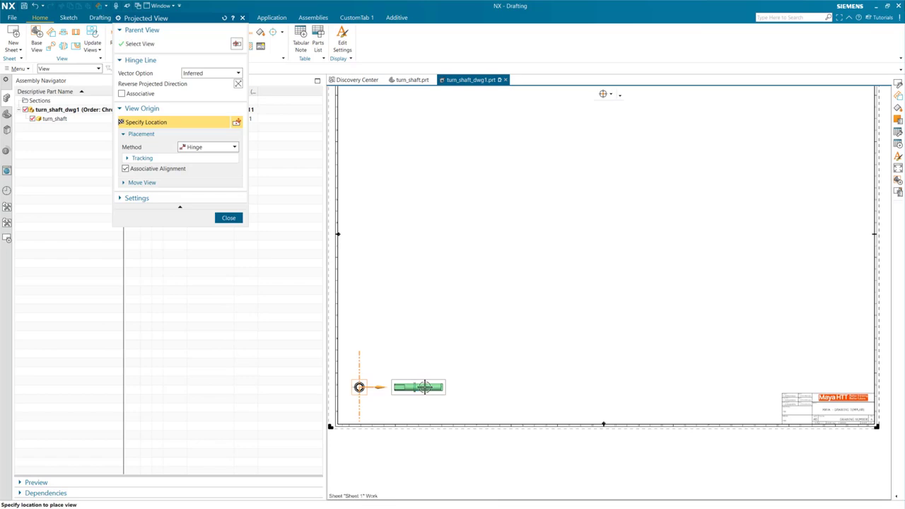
pyautogui.click(424, 387)
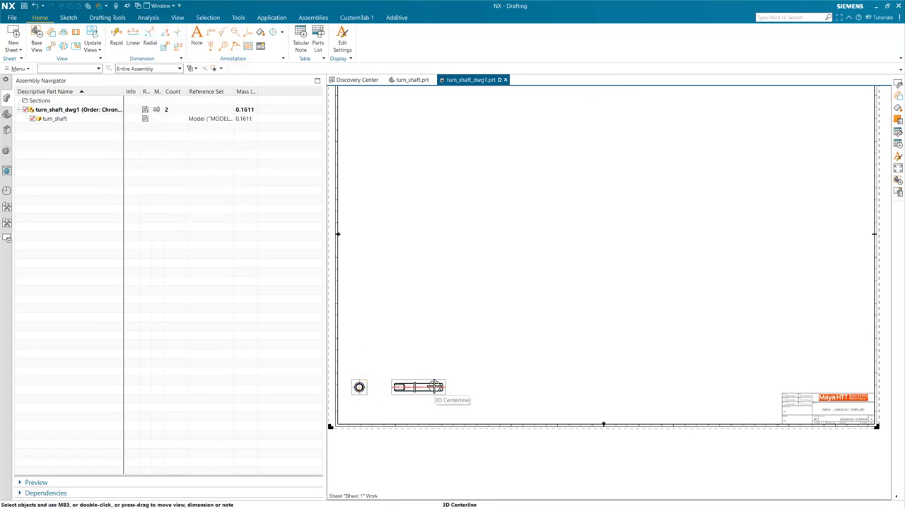
# - Resize the drawing sheet to A4 and move both views up
pyautogui.doubleClick(403, 427)
pyautogui.click(198, 63)
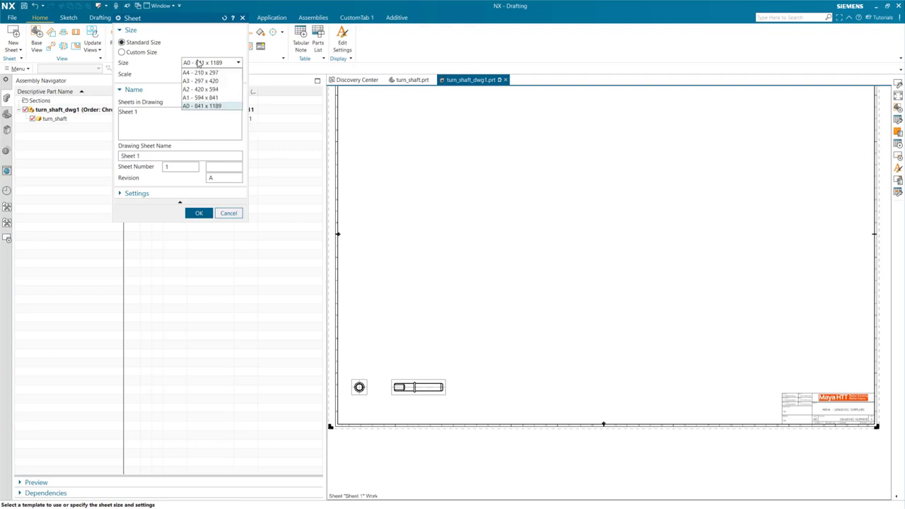
pyautogui.click(203, 80)
pyautogui.click(198, 212)
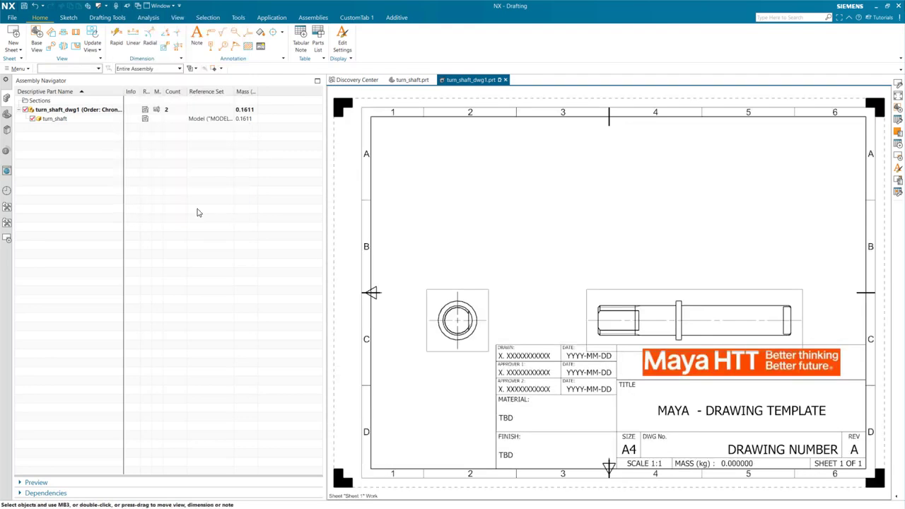
pyautogui.moveTo(489, 313); pyautogui.dragTo(498, 220)
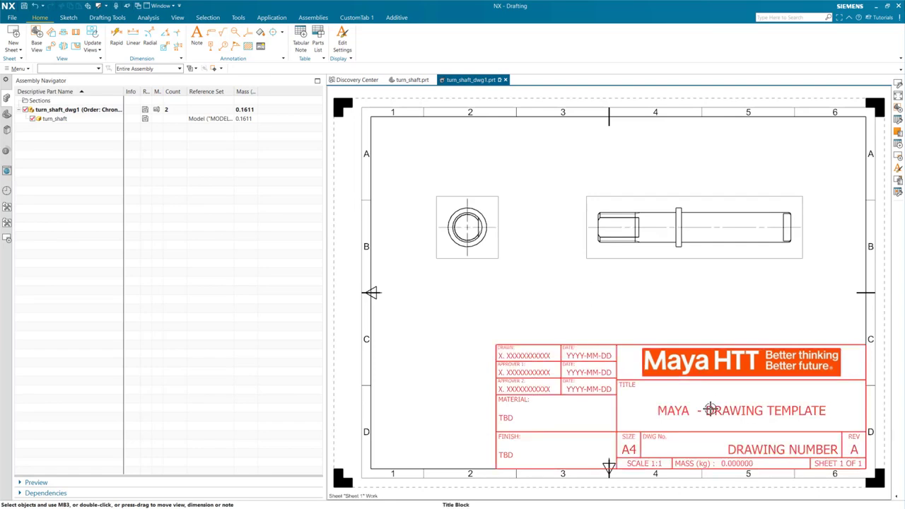
# - Set the drawing's DB_PART_NAME to turn_shaft and DB_PART_NO to 123456789
pyautogui.rightClick(83, 111)
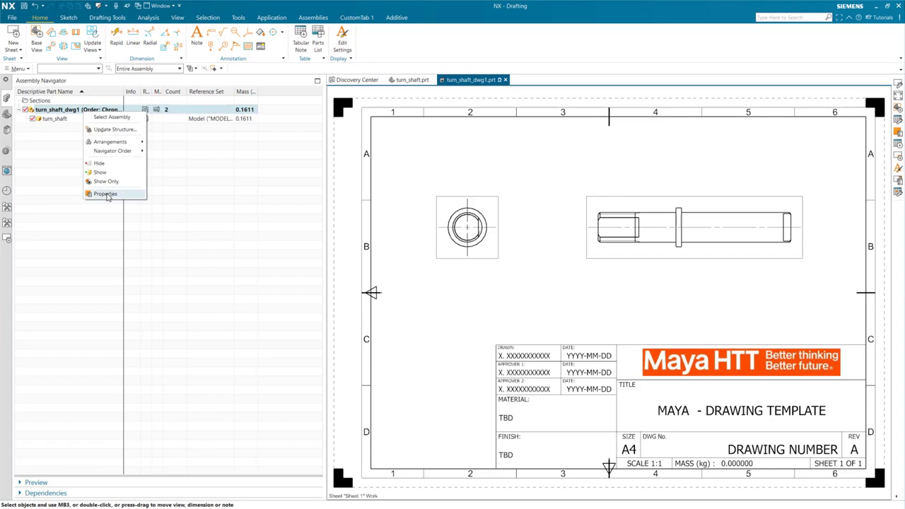
pyautogui.click(106, 194)
pyautogui.click(297, 179)
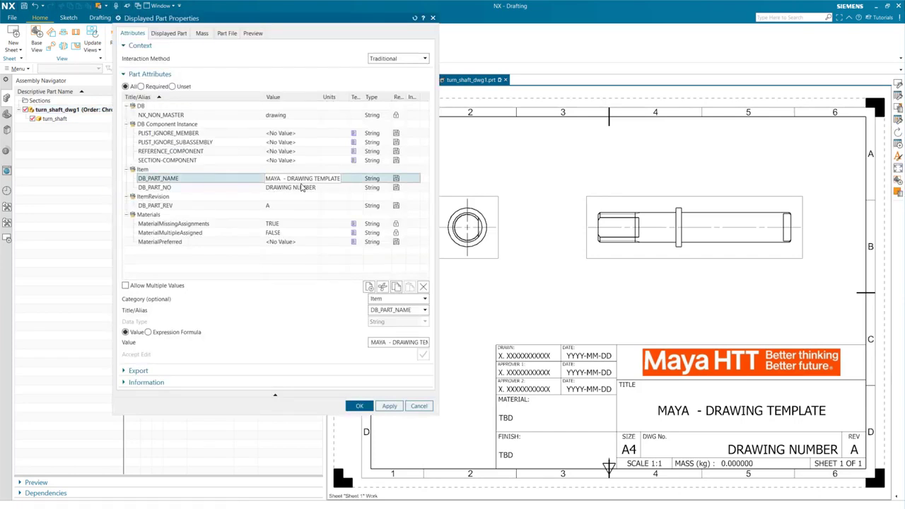
pyautogui.tripleClick(411, 342)
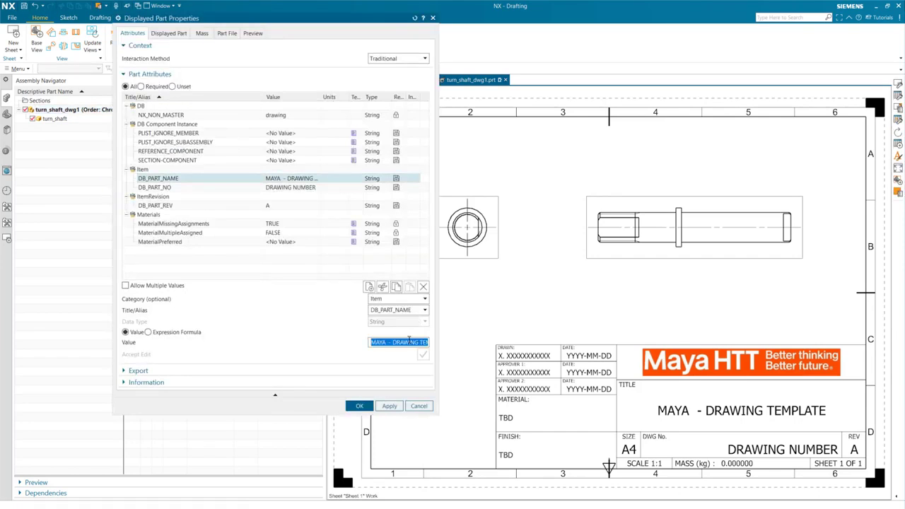
pyautogui.write('turn_shaft')
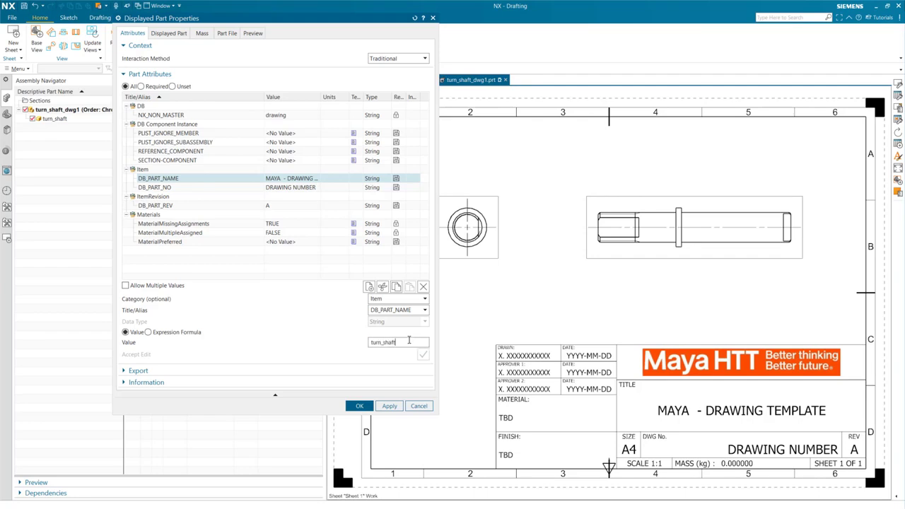
pyautogui.press('Return')
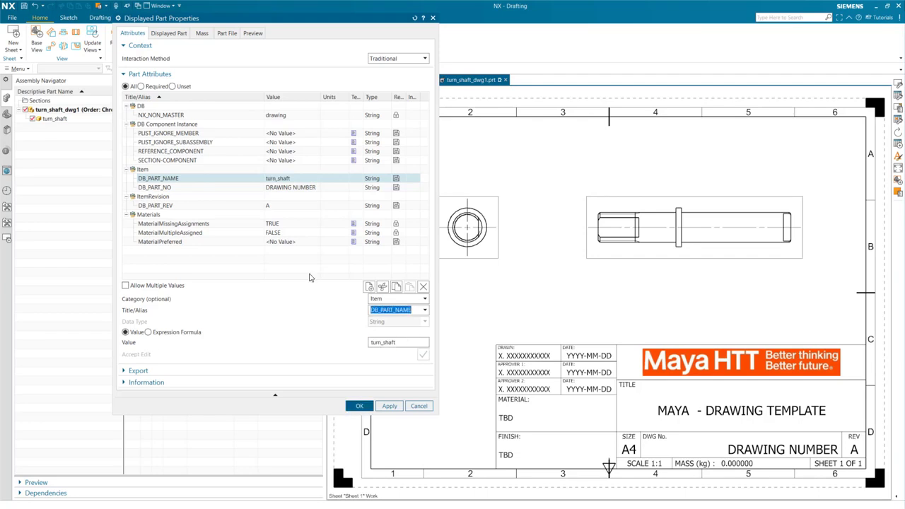
pyautogui.click(294, 188)
pyautogui.tripleClick(408, 343)
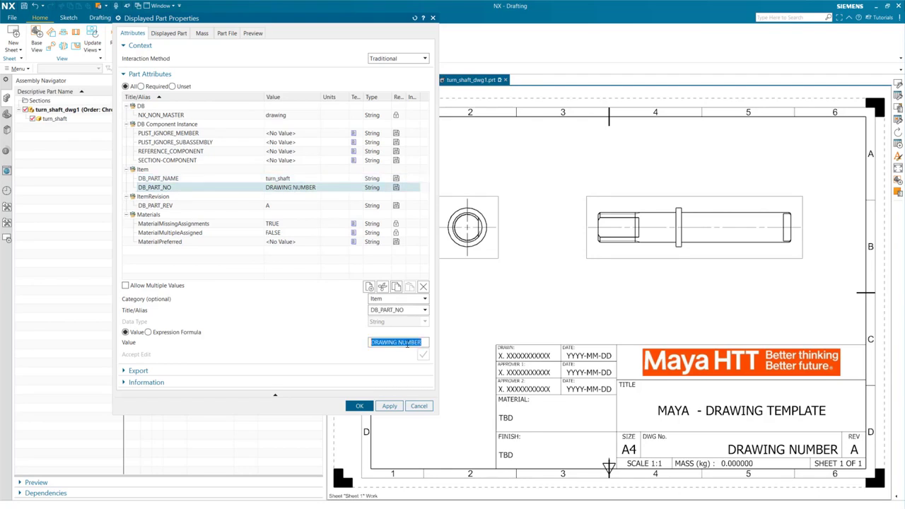
pyautogui.write('123456789')
pyautogui.press('Return')
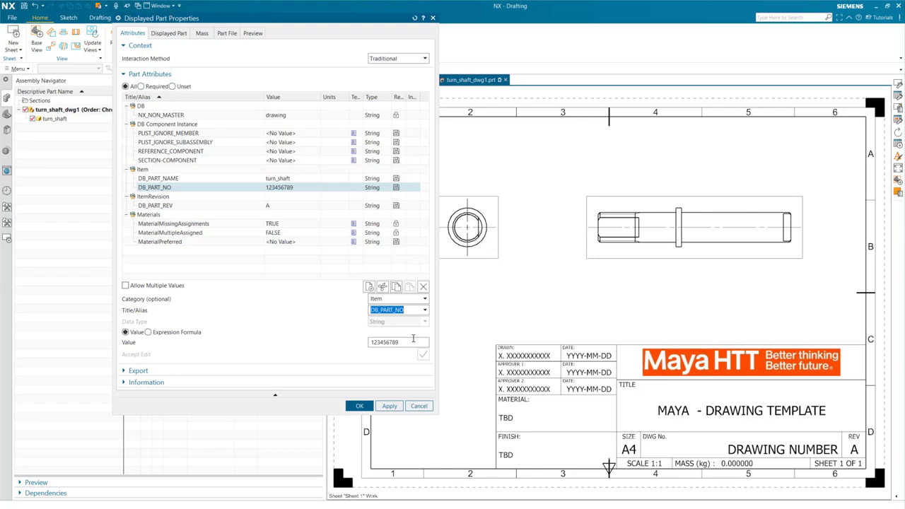
pyautogui.click(359, 406)
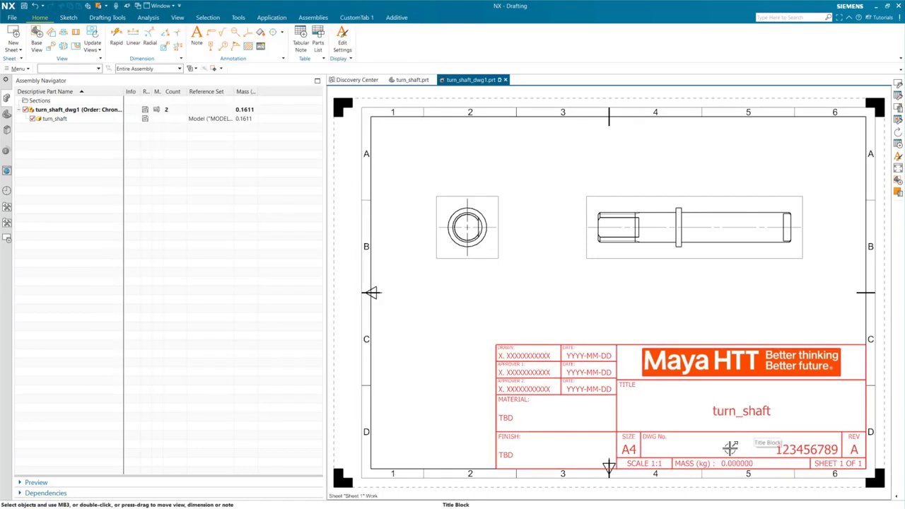
# - Enable Update Mass Properties on Save and calculate the mass so the title block reads 0.161125 kg
pyautogui.click(241, 120)
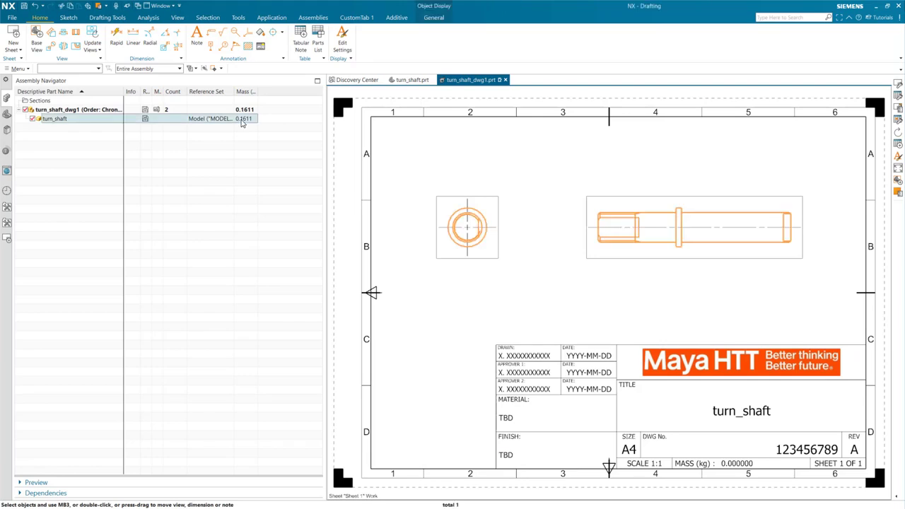
pyautogui.click(247, 111)
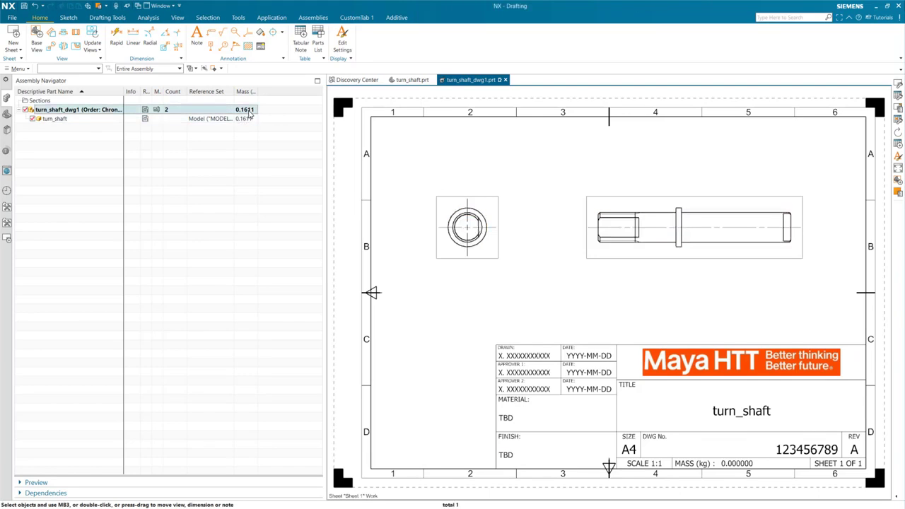
pyautogui.press('Escape')
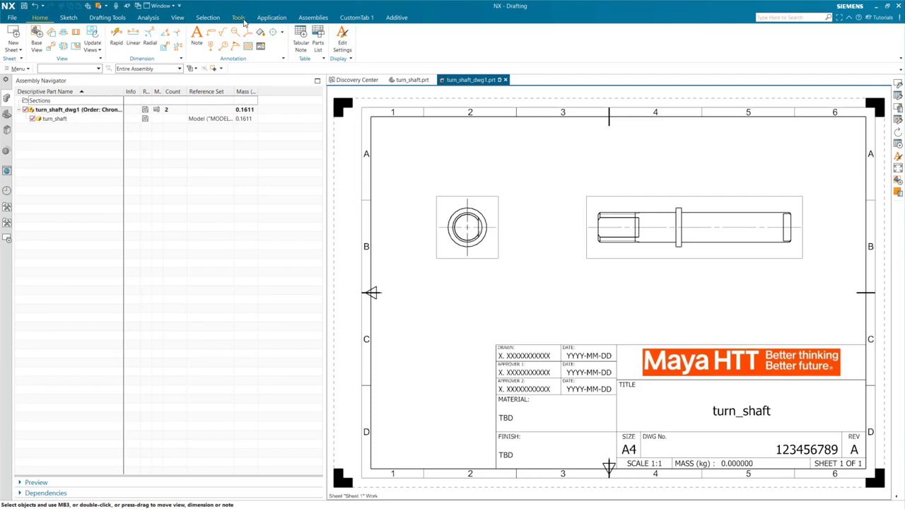
pyautogui.click(148, 17)
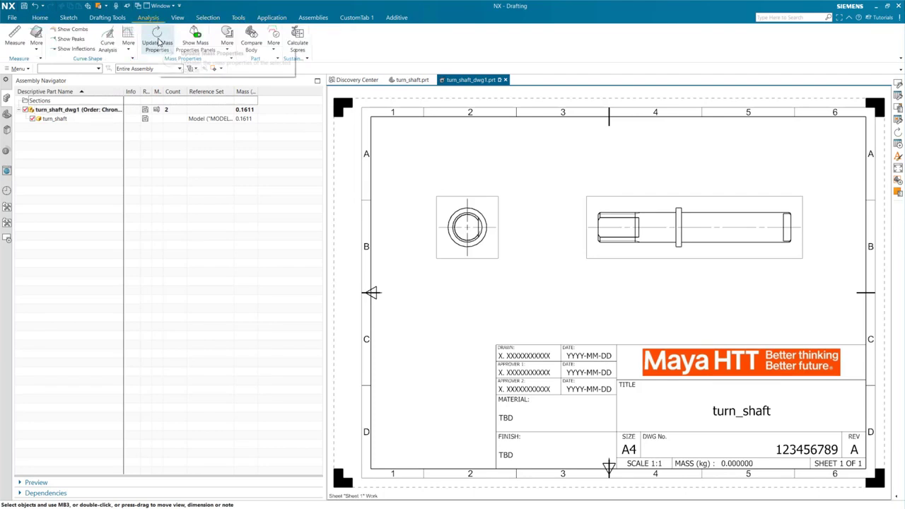
pyautogui.rightClick(90, 111)
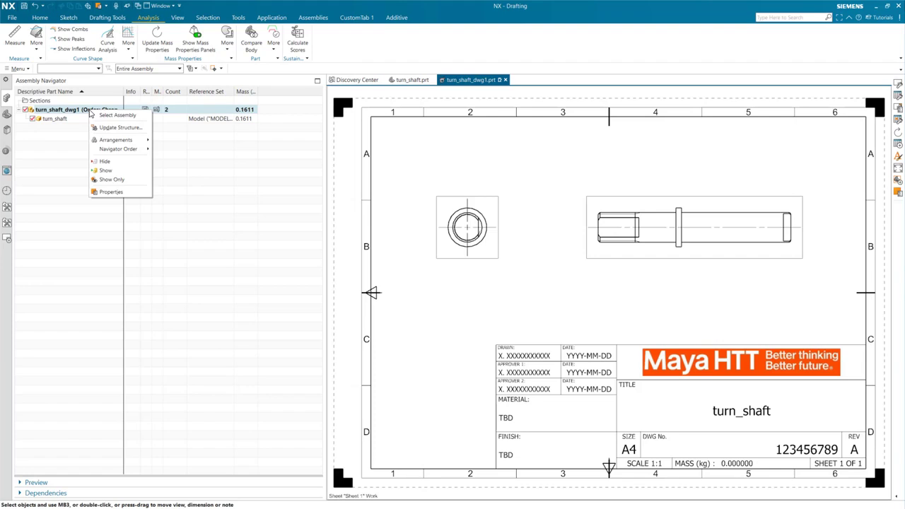
pyautogui.click(119, 192)
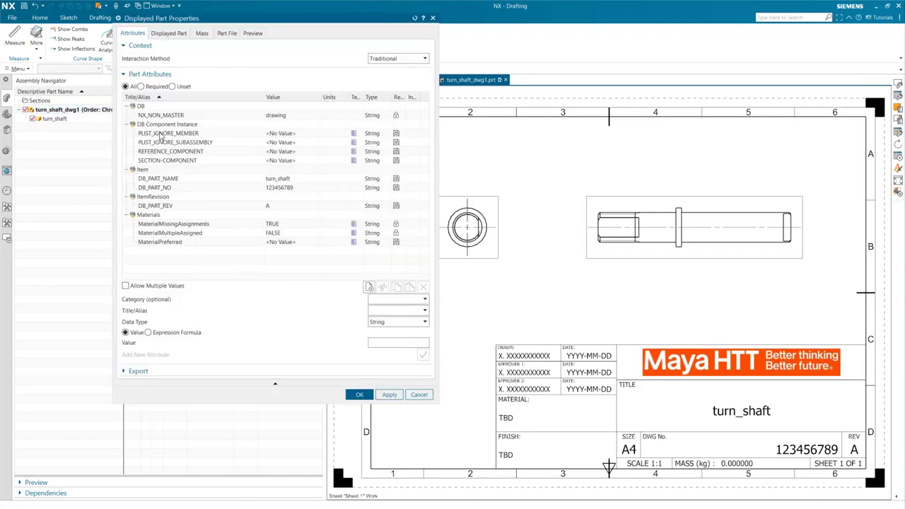
pyautogui.click(209, 34)
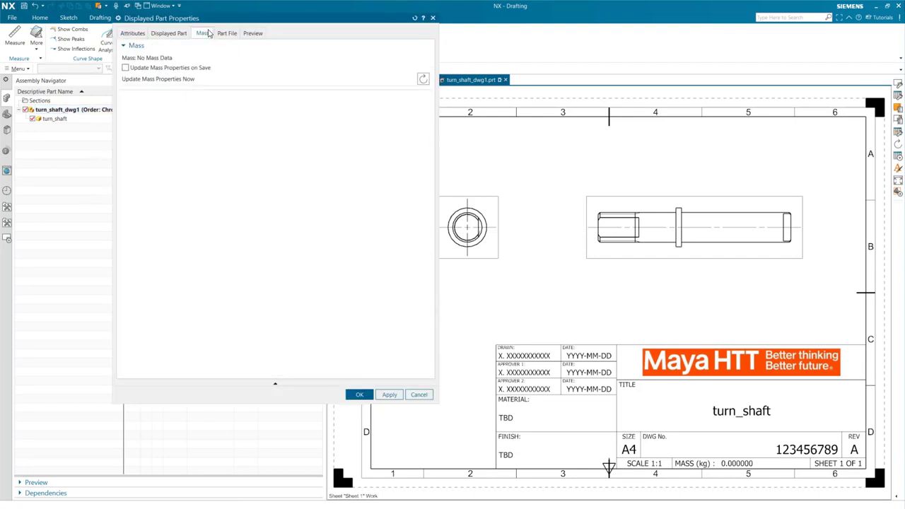
pyautogui.click(137, 69)
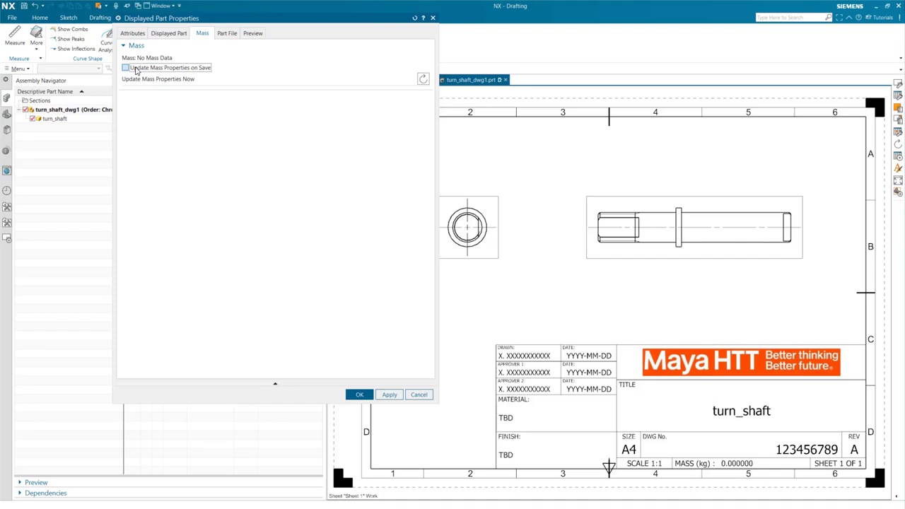
pyautogui.click(422, 81)
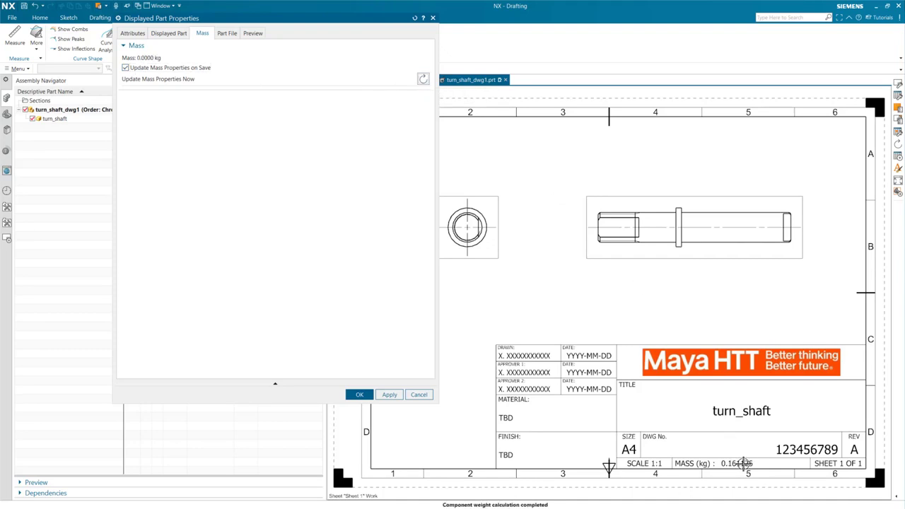
pyautogui.click(360, 394)
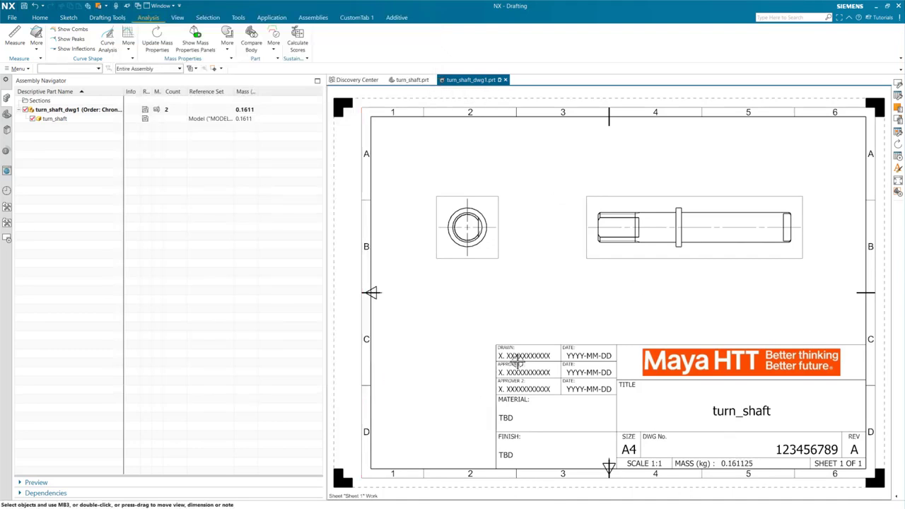